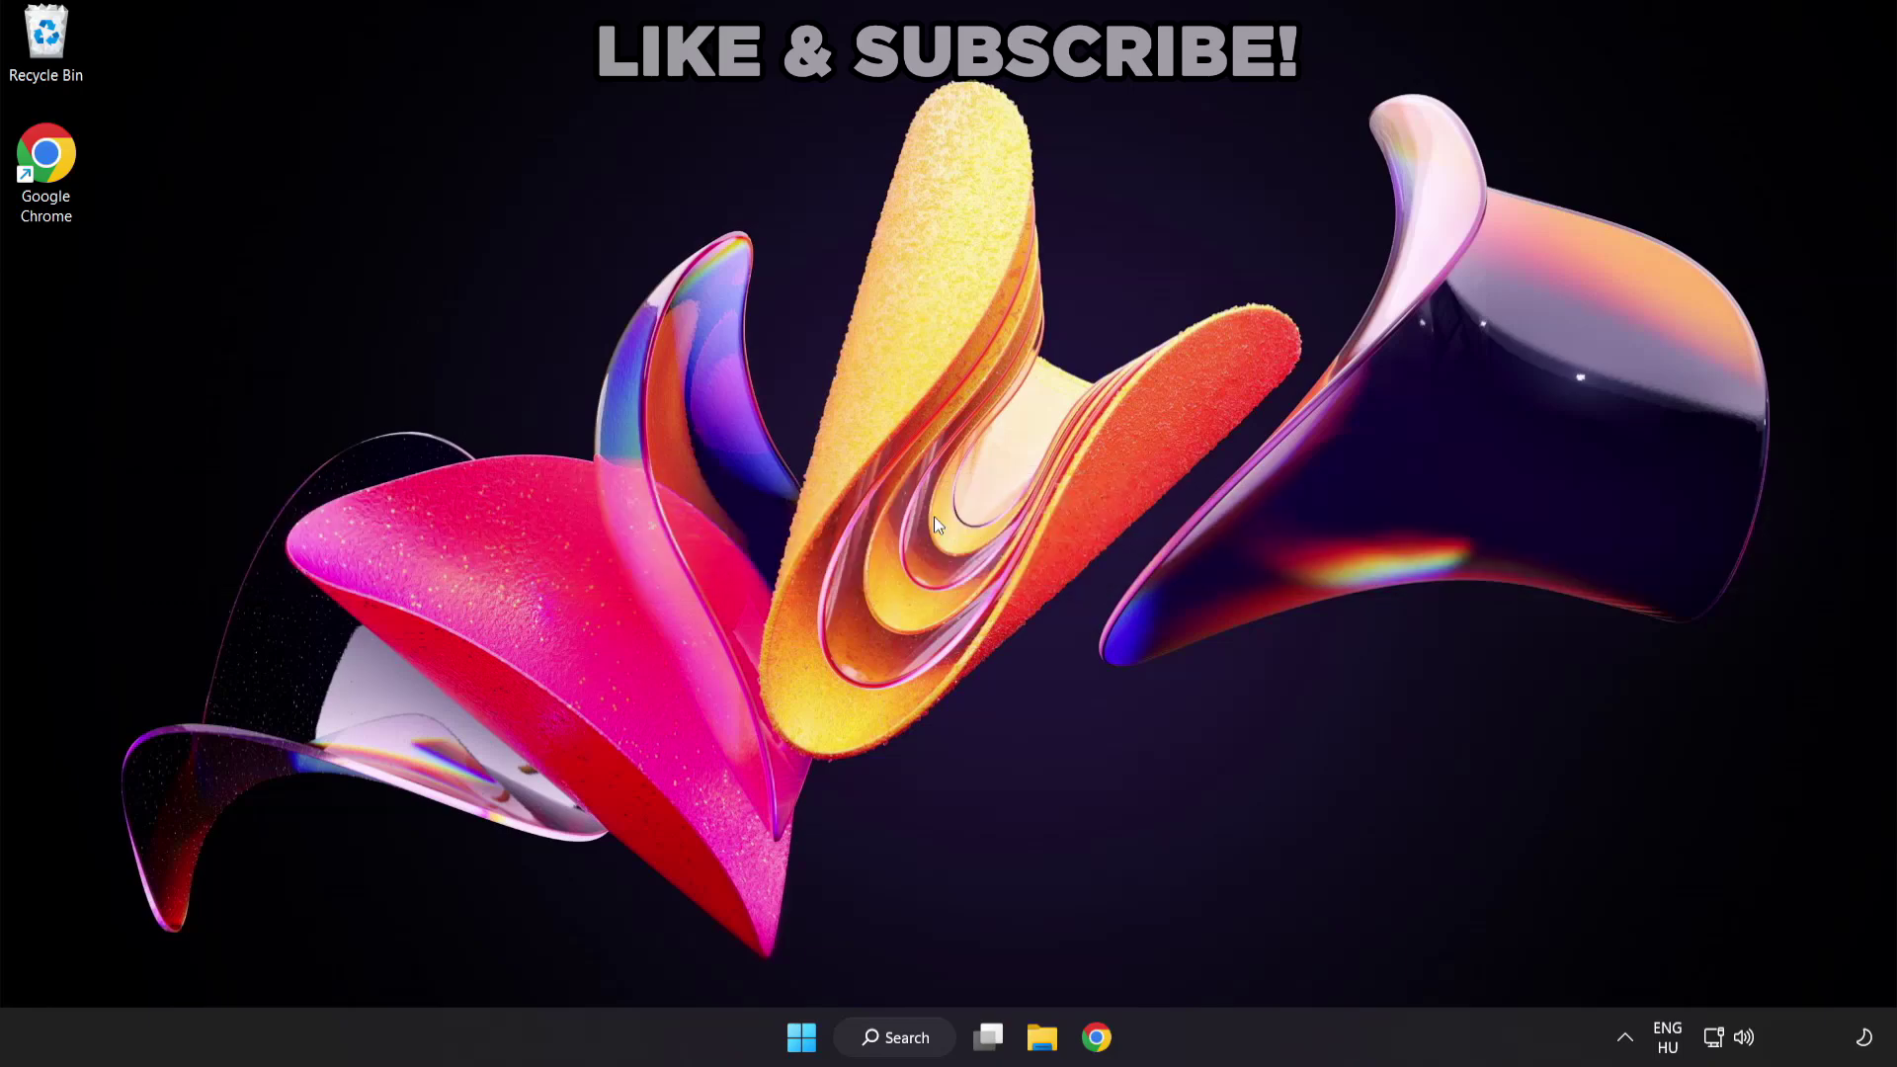
Step: Search Windows for 'device manager' to bring up Device Manager as the best match
left_click(910, 1048)
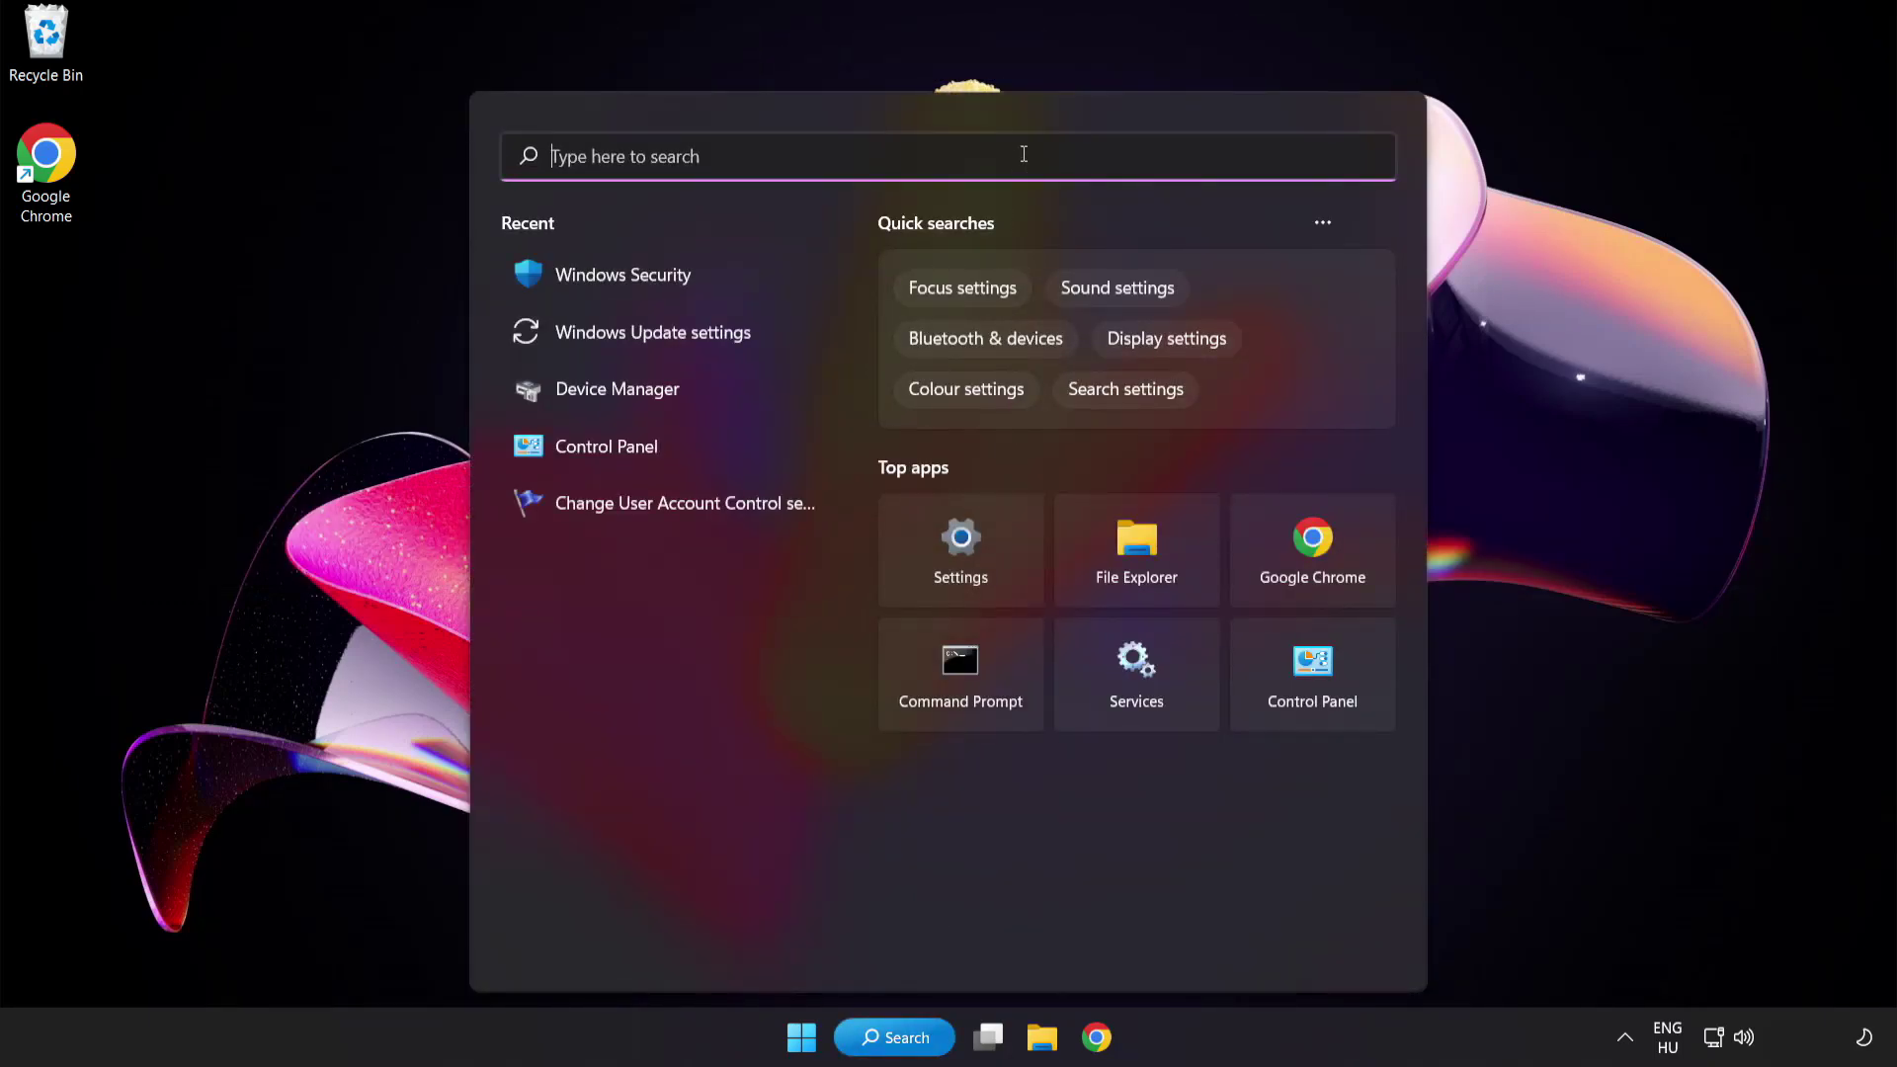
type("device ma")
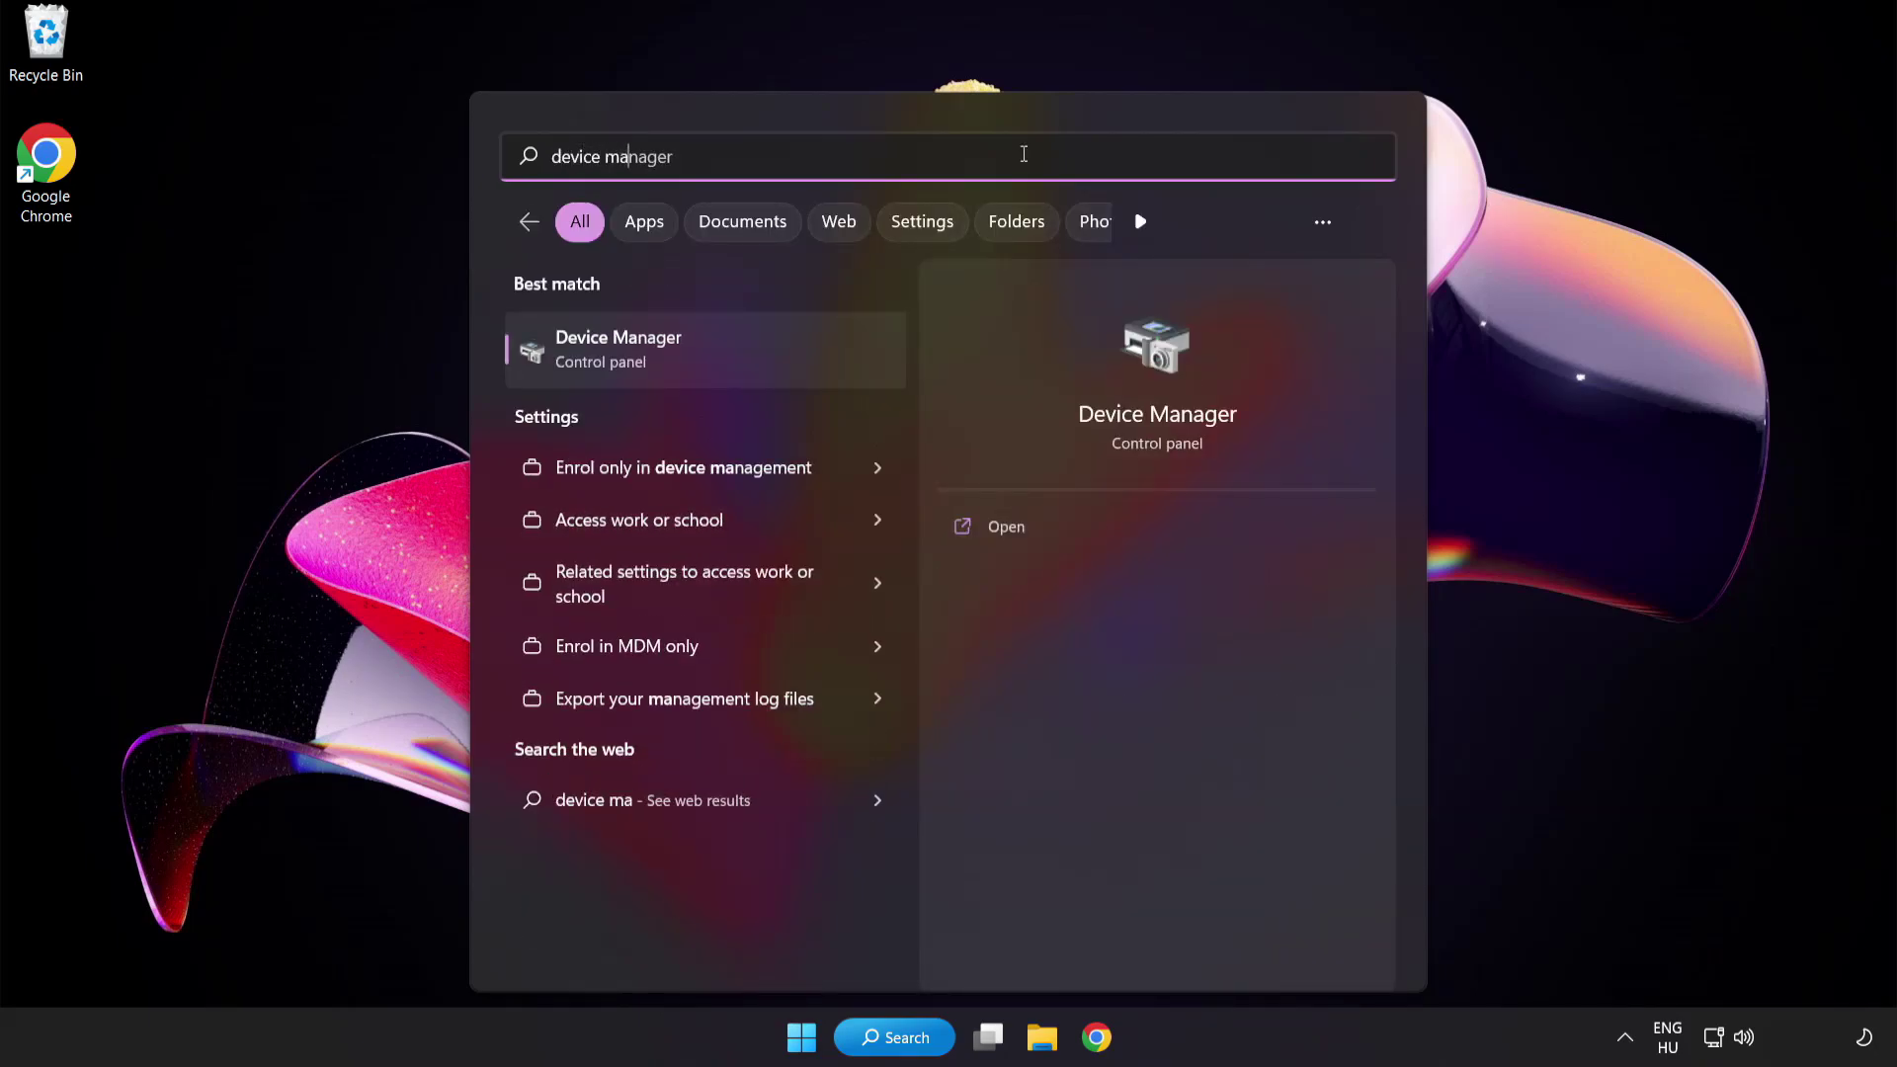
type("nager")
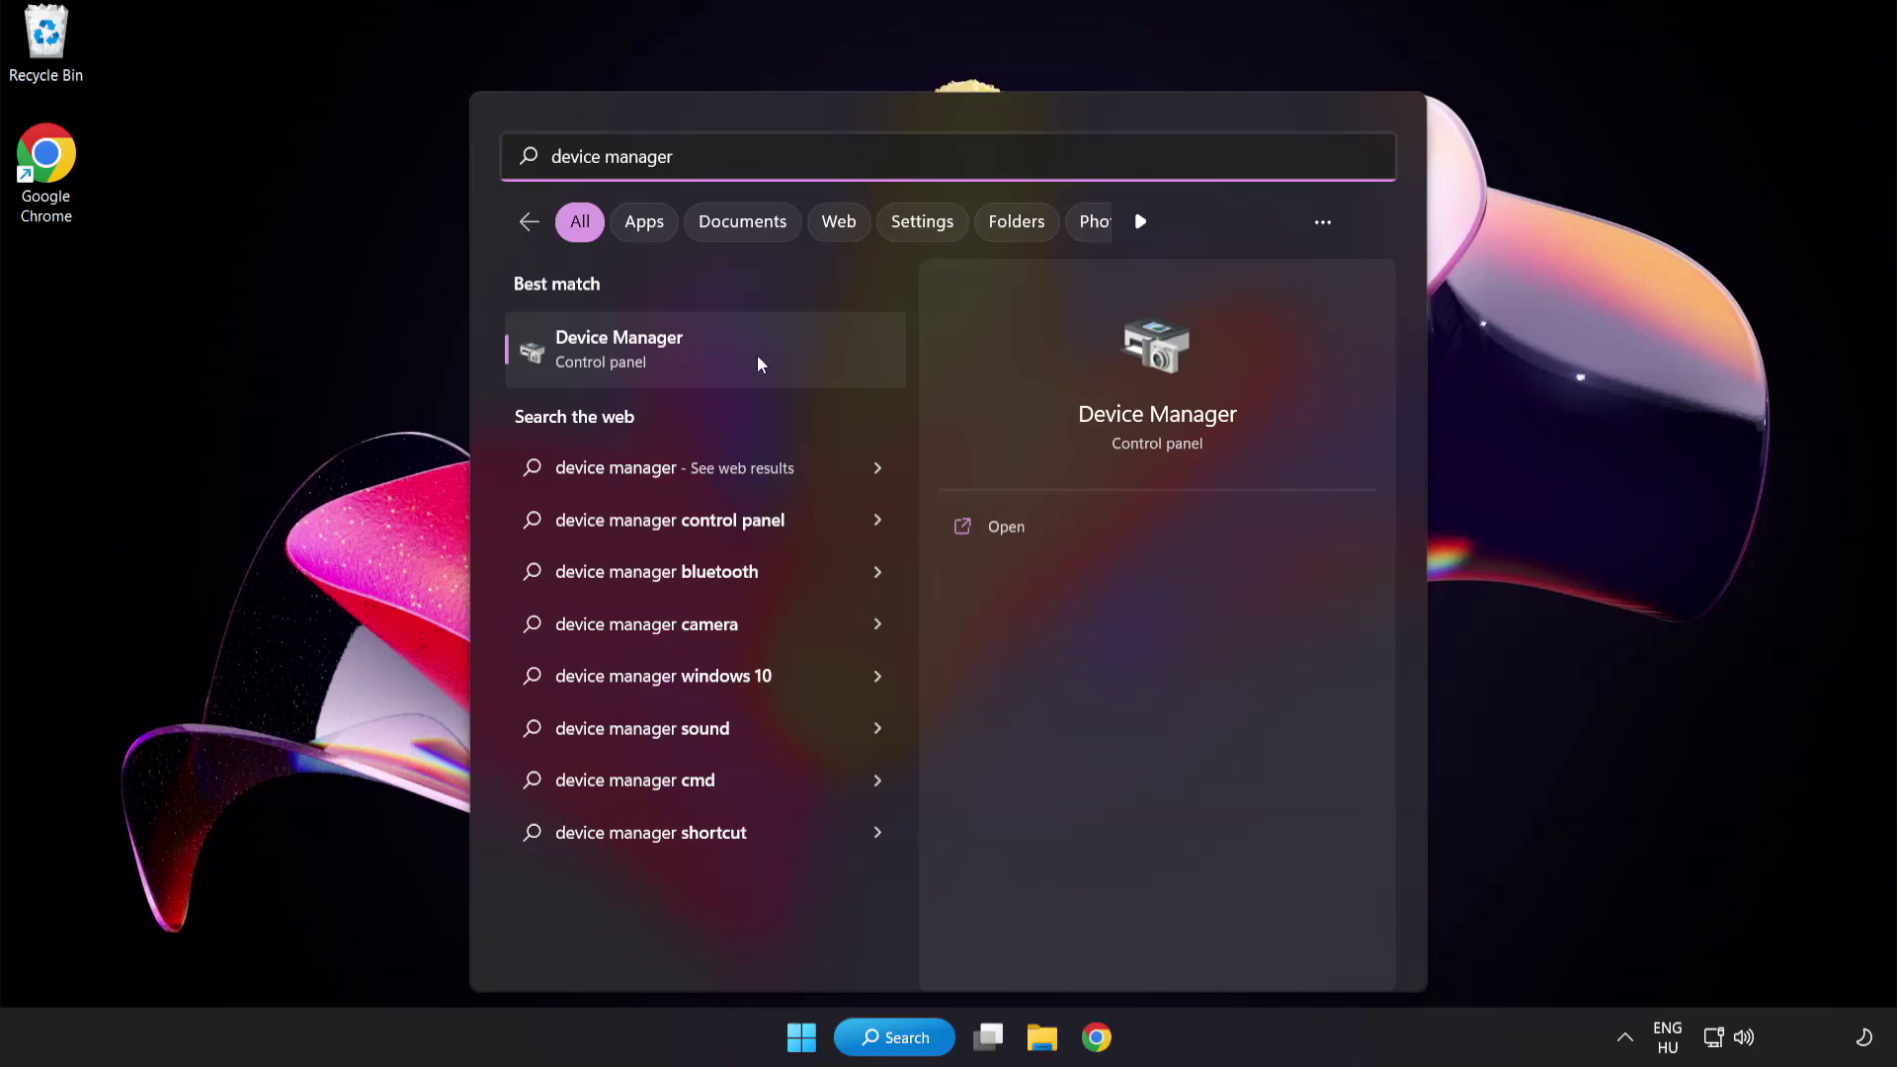
Step: Open Device Manager, center its window, and expand the Display adapters category
left_click(757, 358)
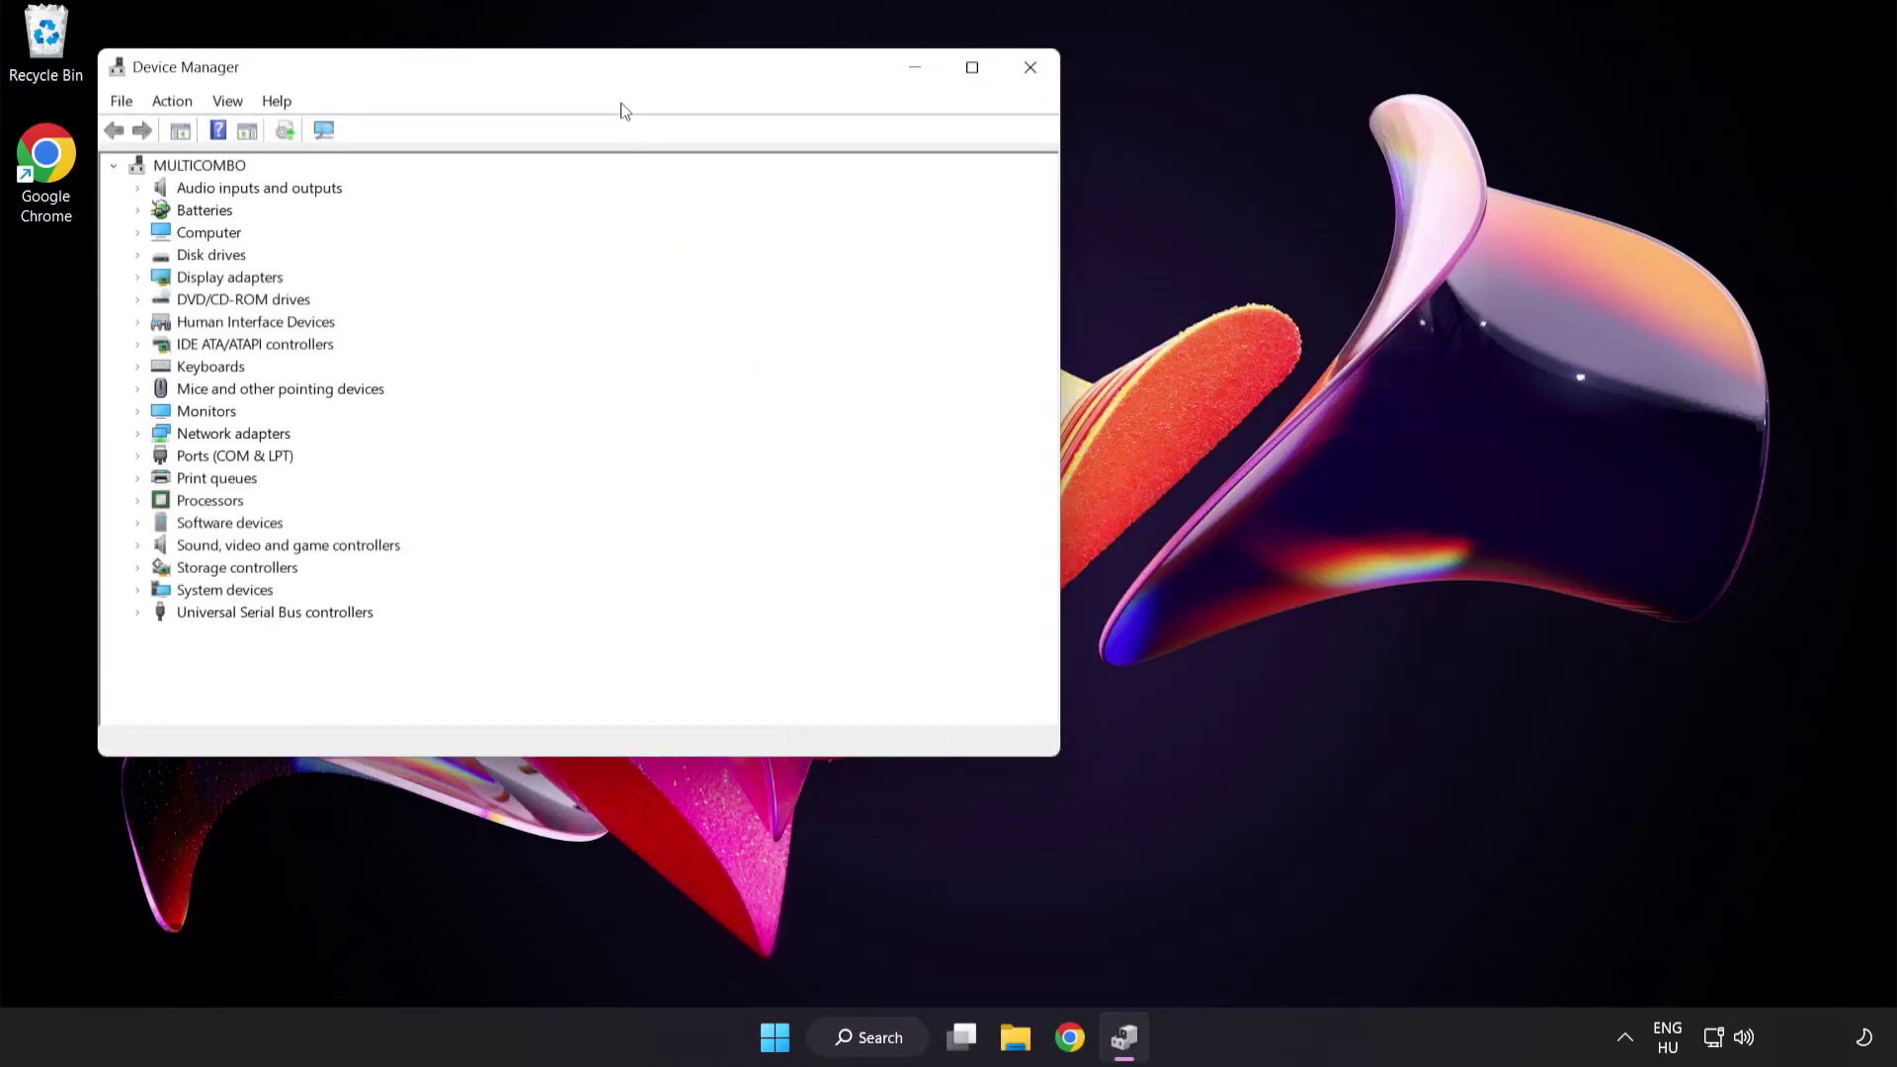
left_click_drag(610, 71, 930, 198)
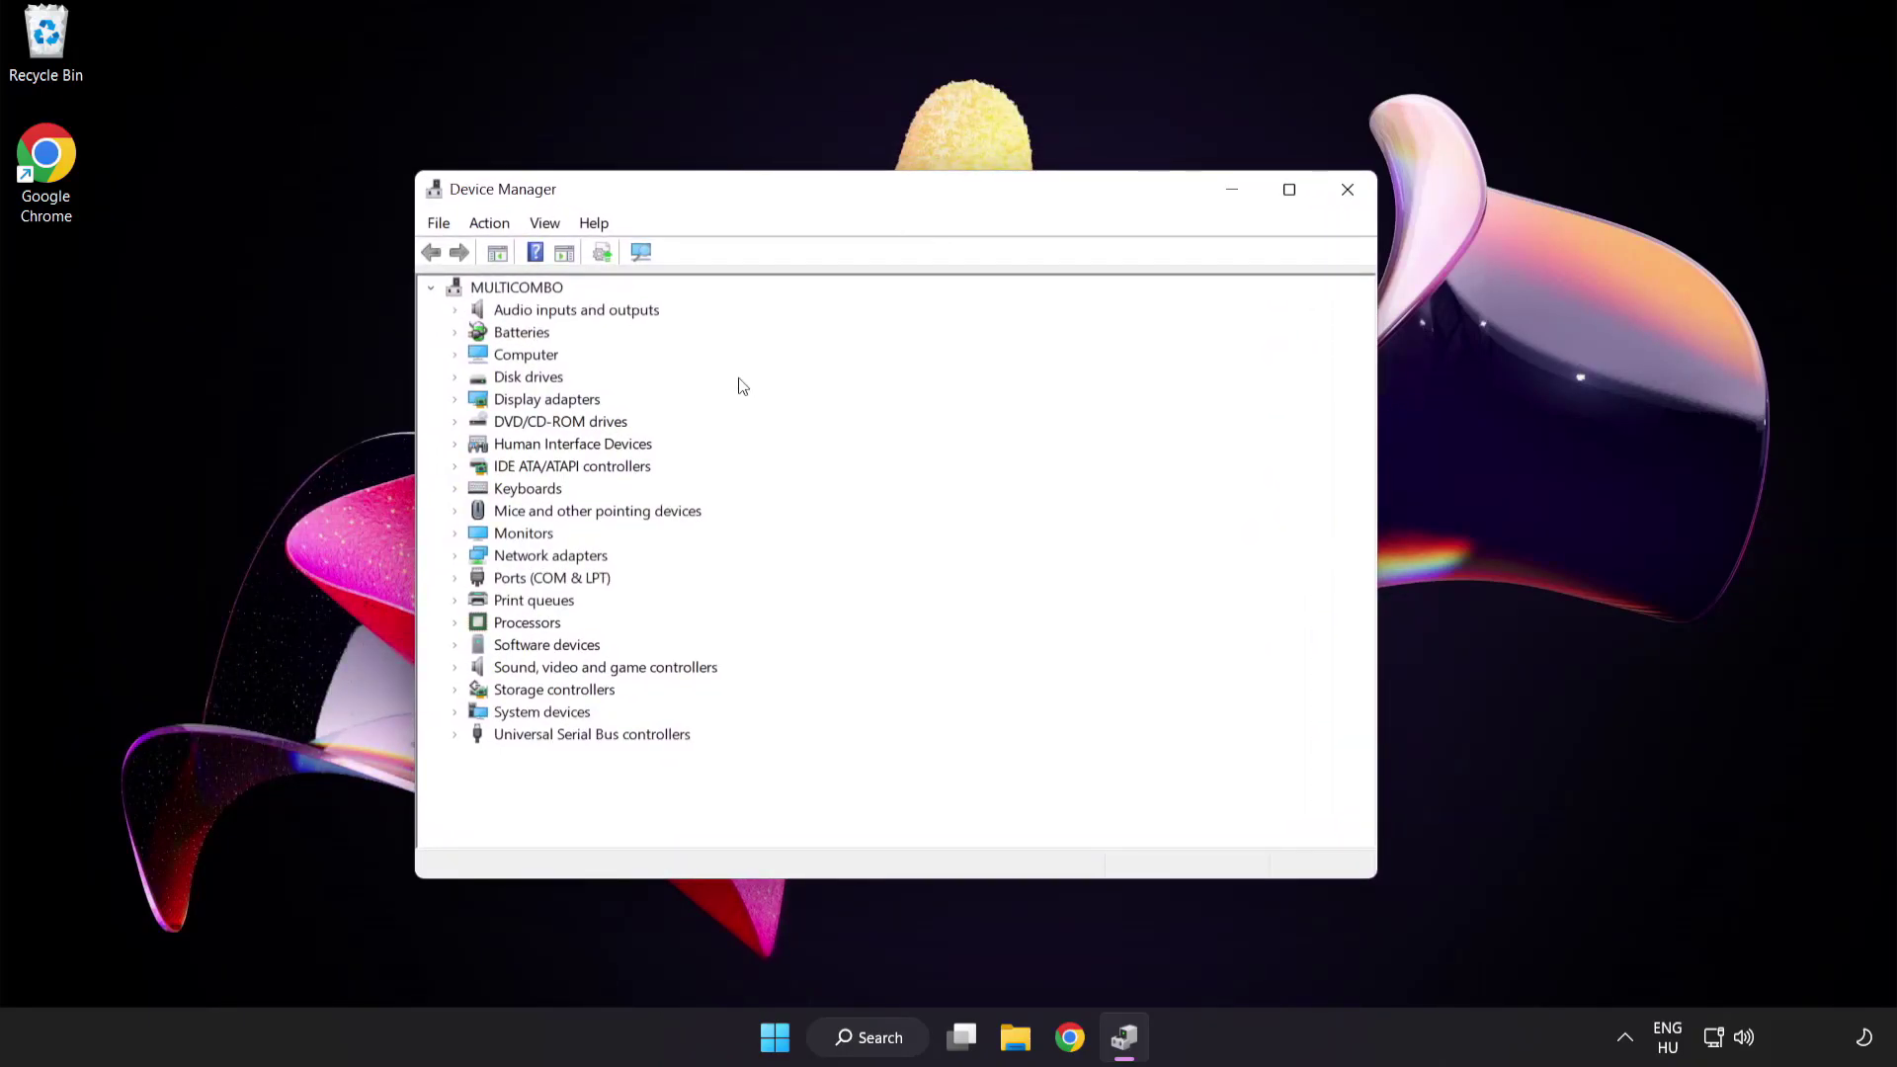
left_click(583, 401)
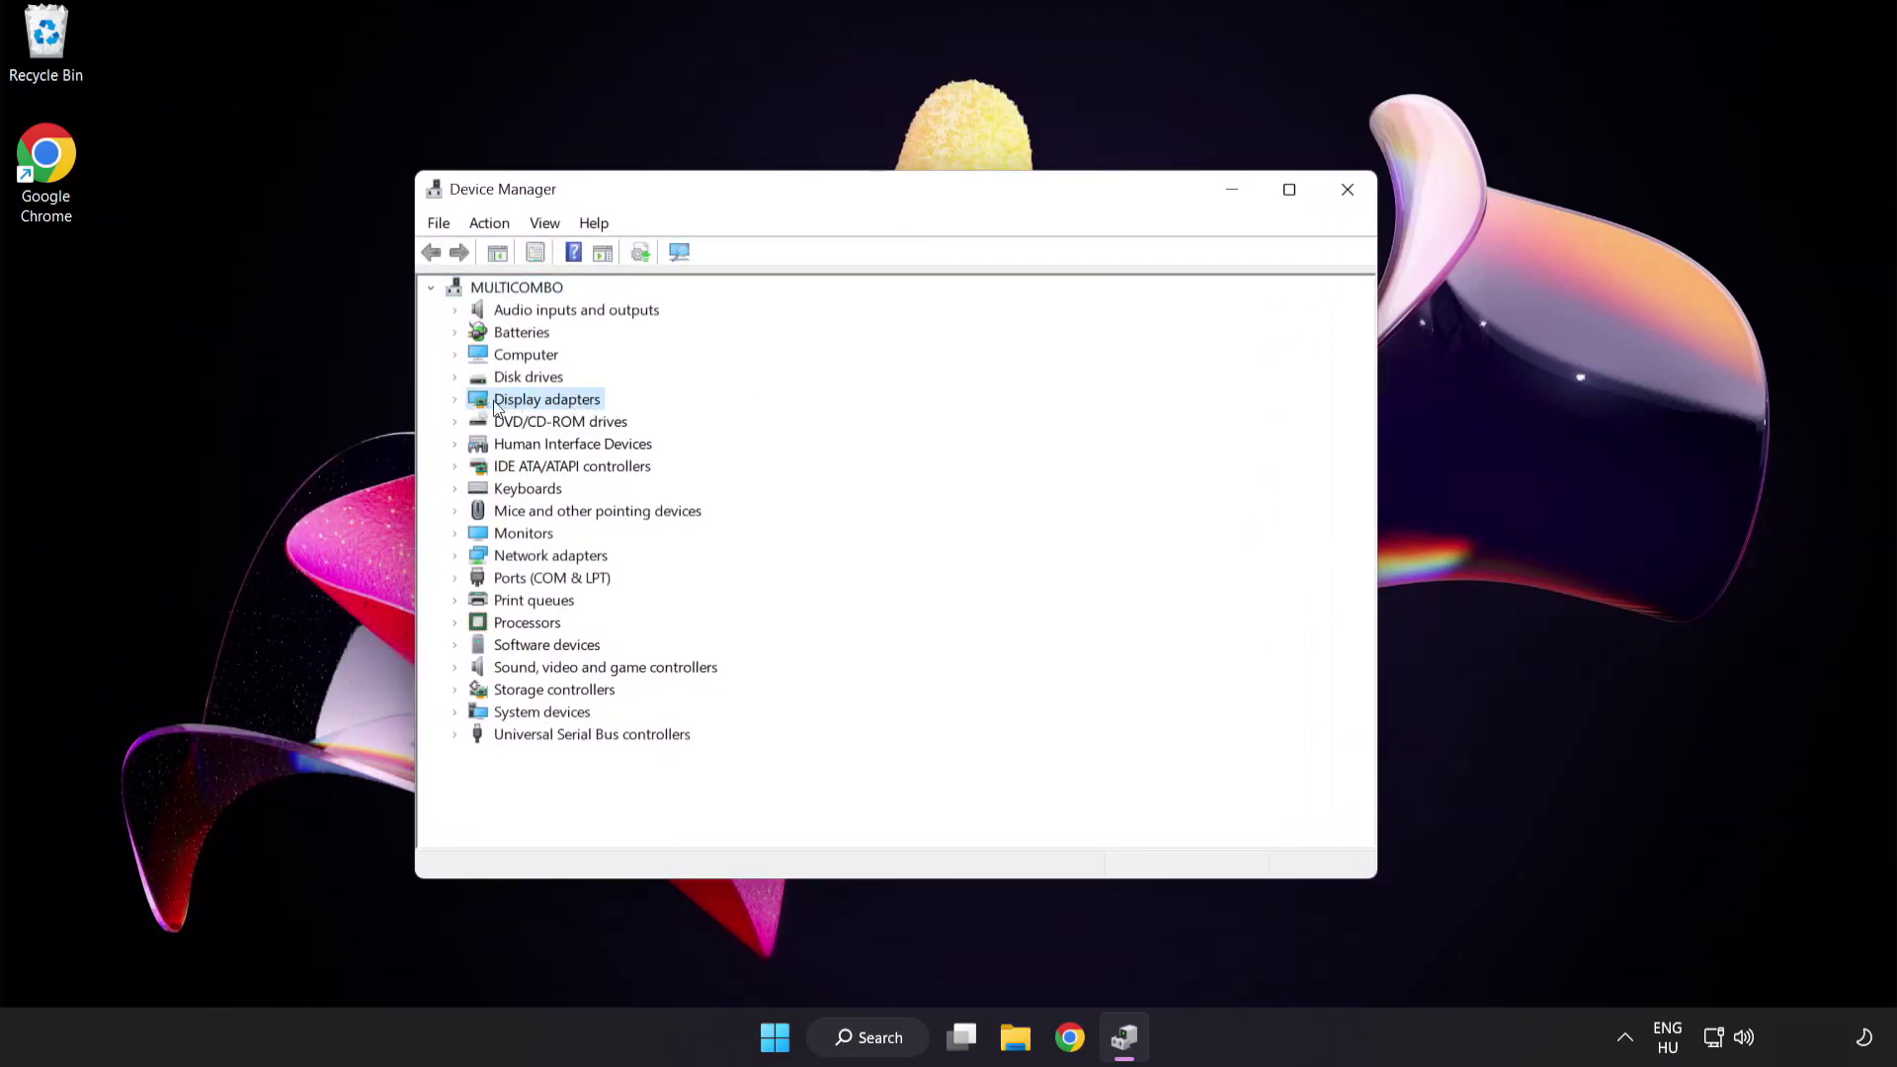
left_click(456, 400)
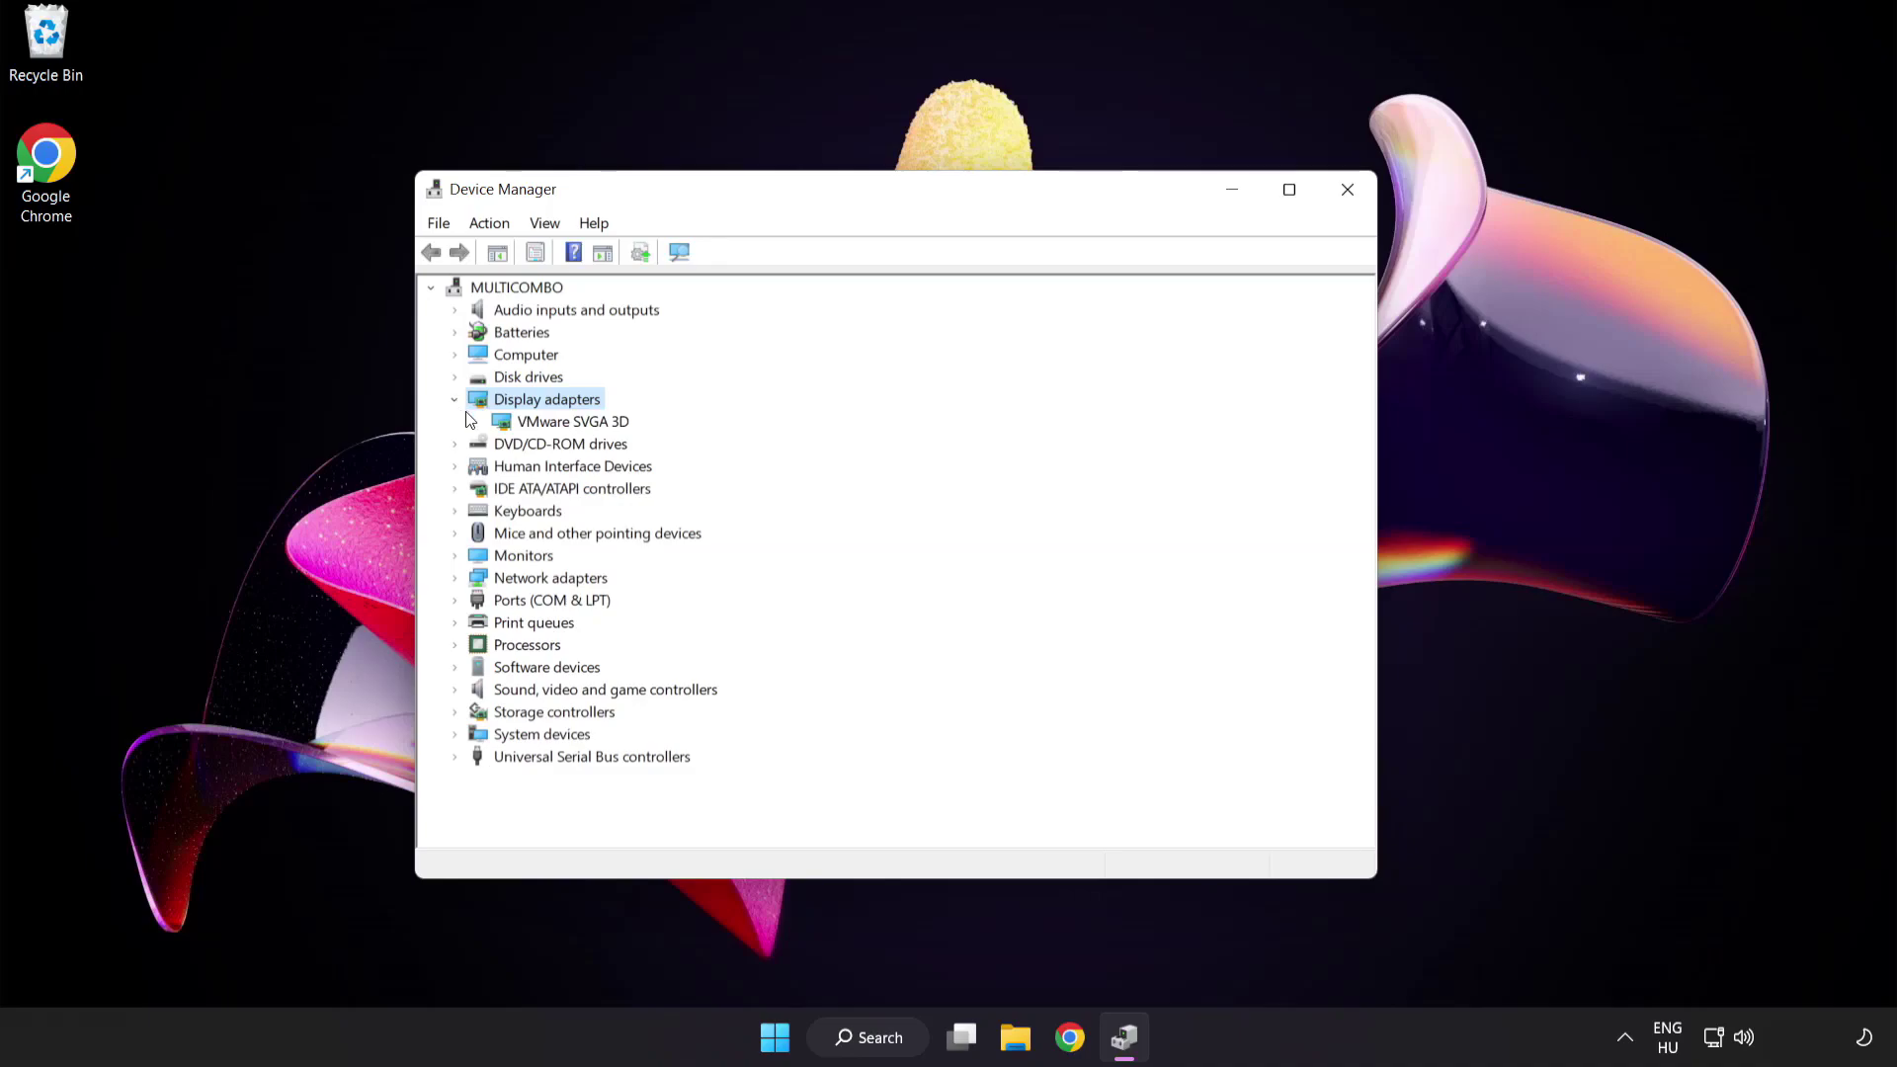
Step: Auto-search for a newer VMware SVGA 3D driver; the best driver is already installed
left_click(501, 427)
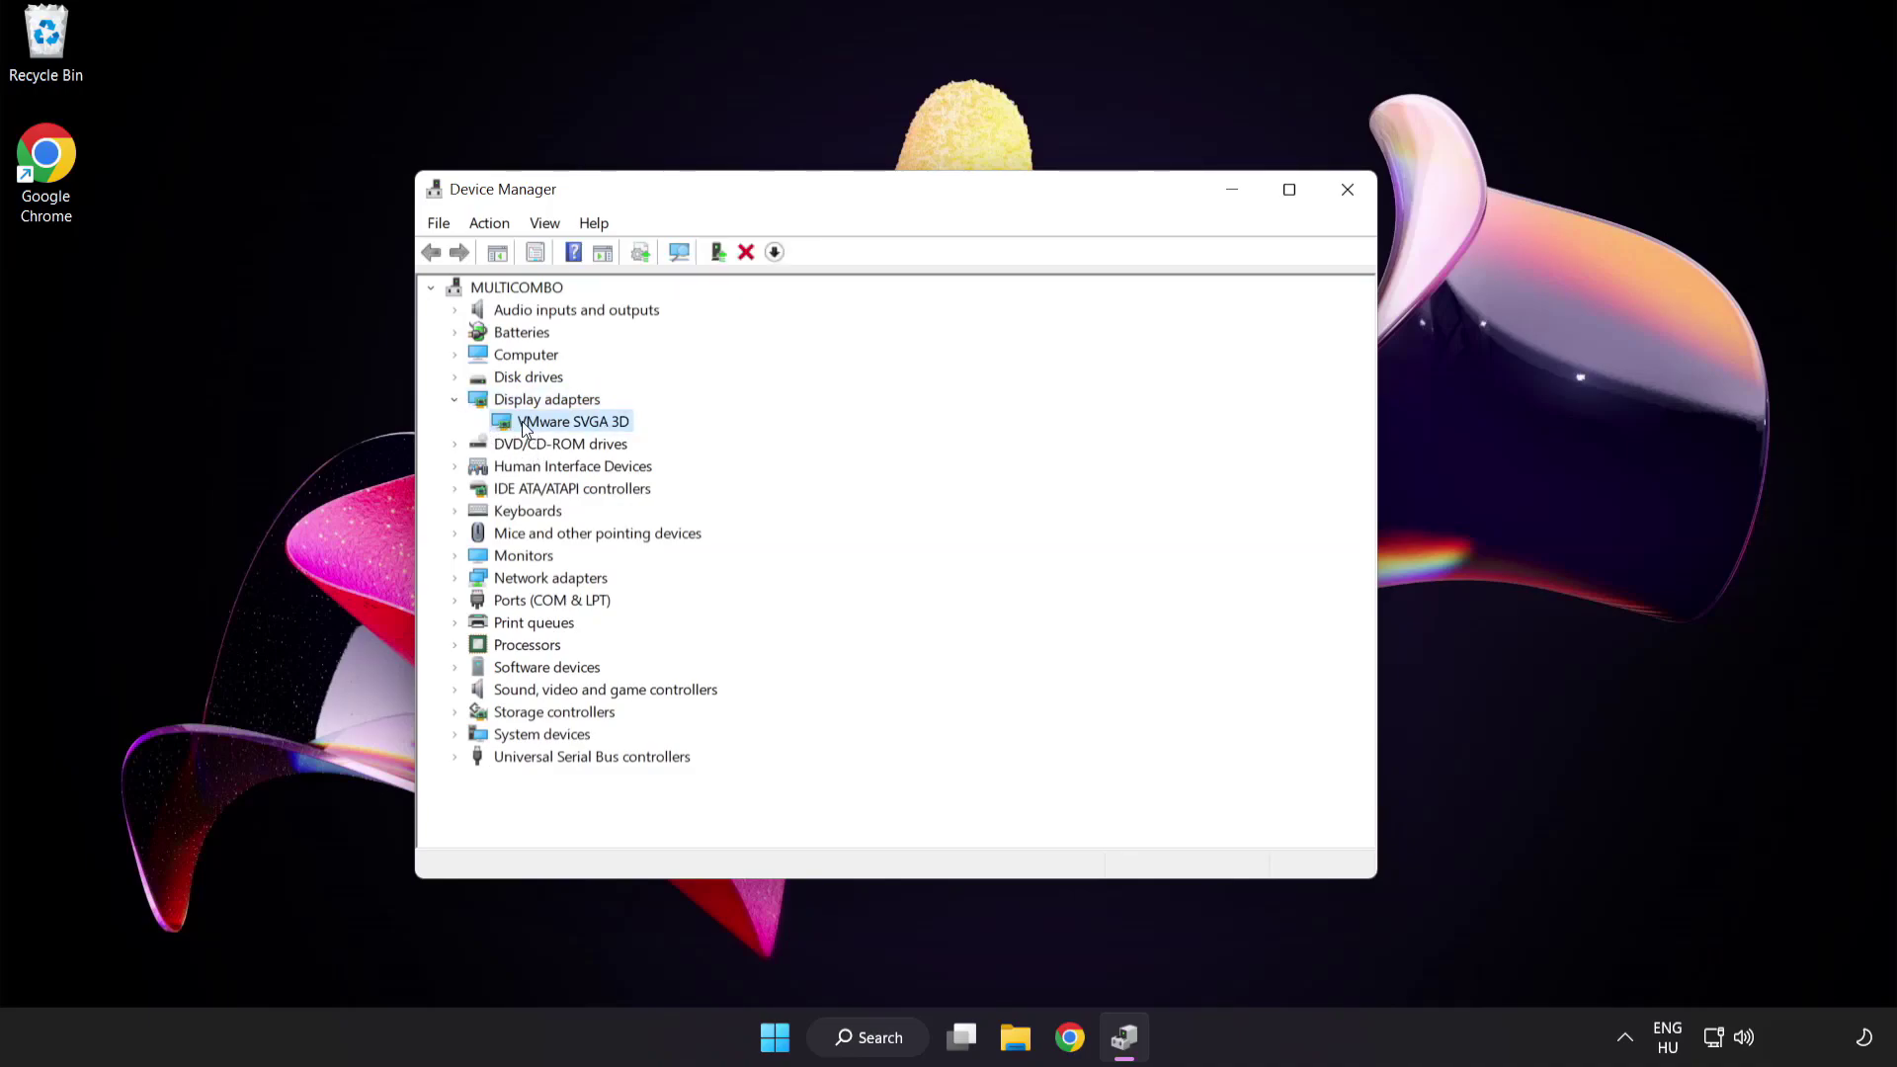
right_click(557, 421)
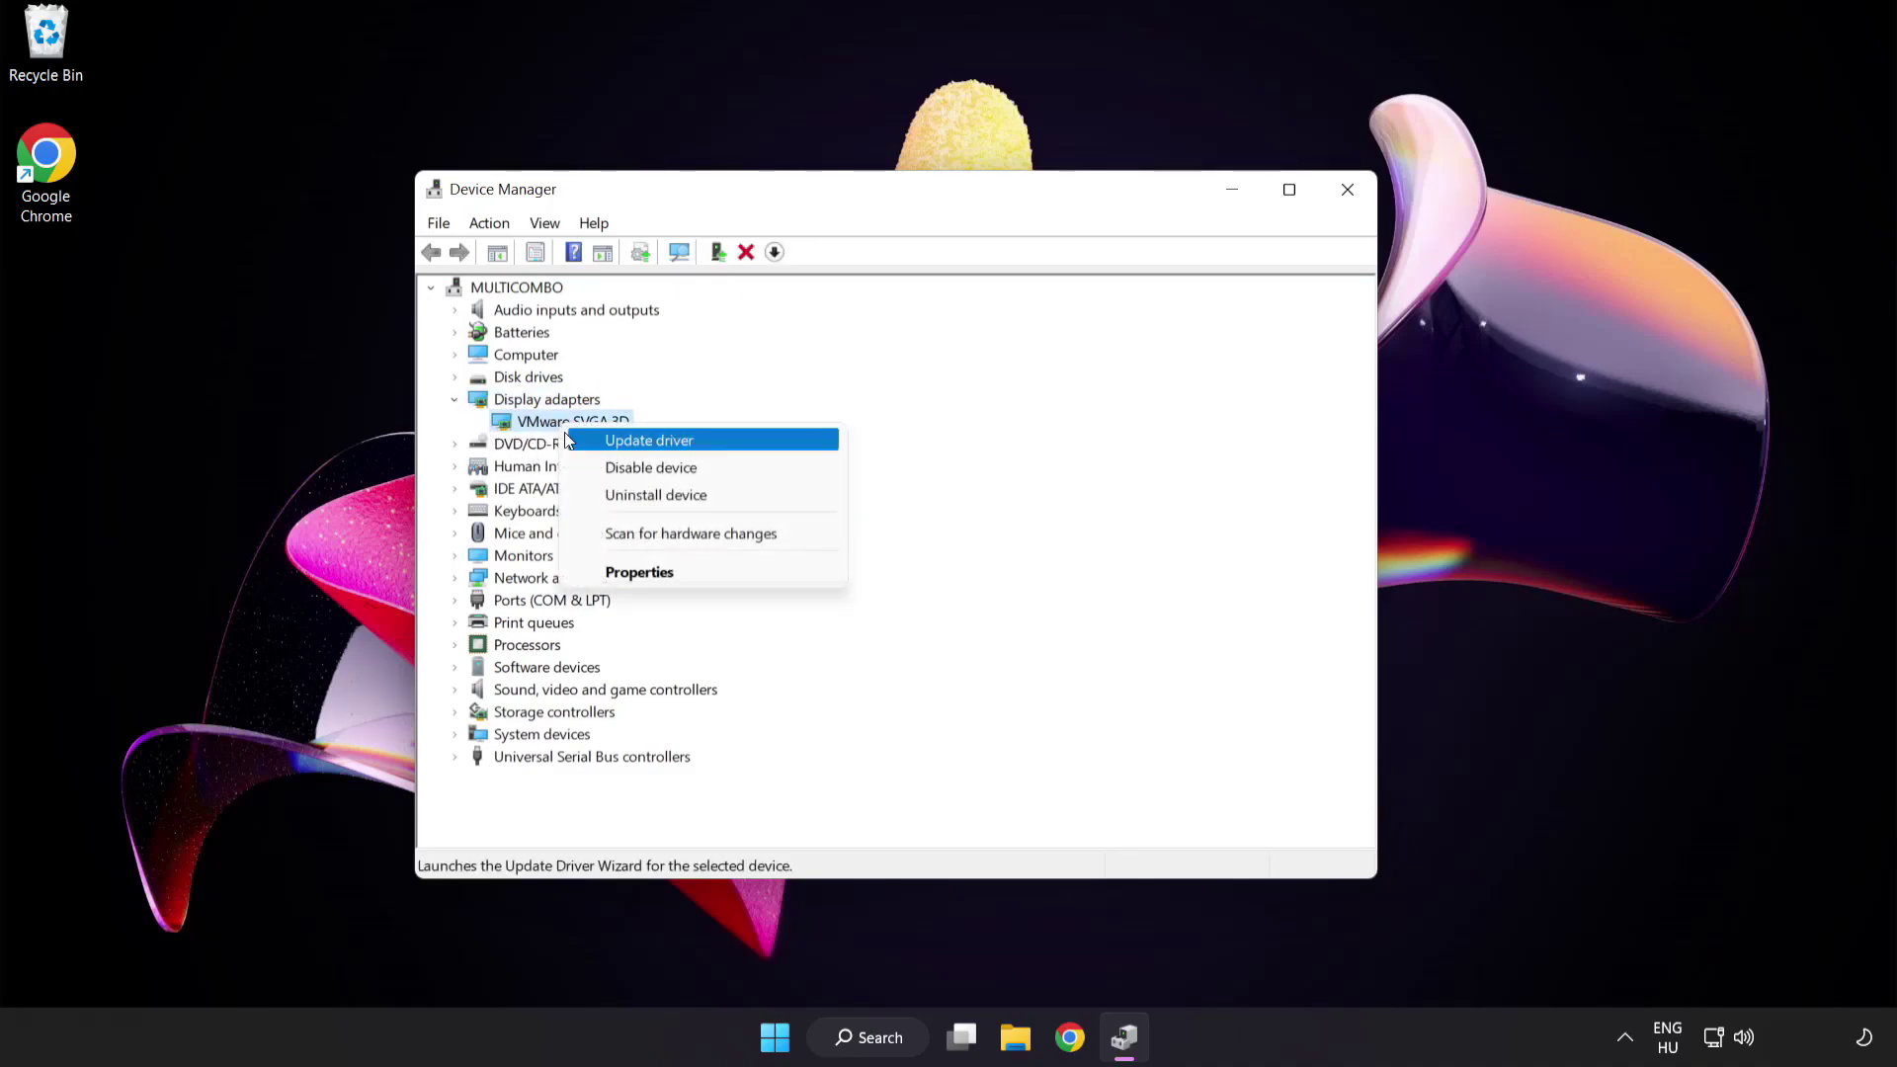
left_click(738, 446)
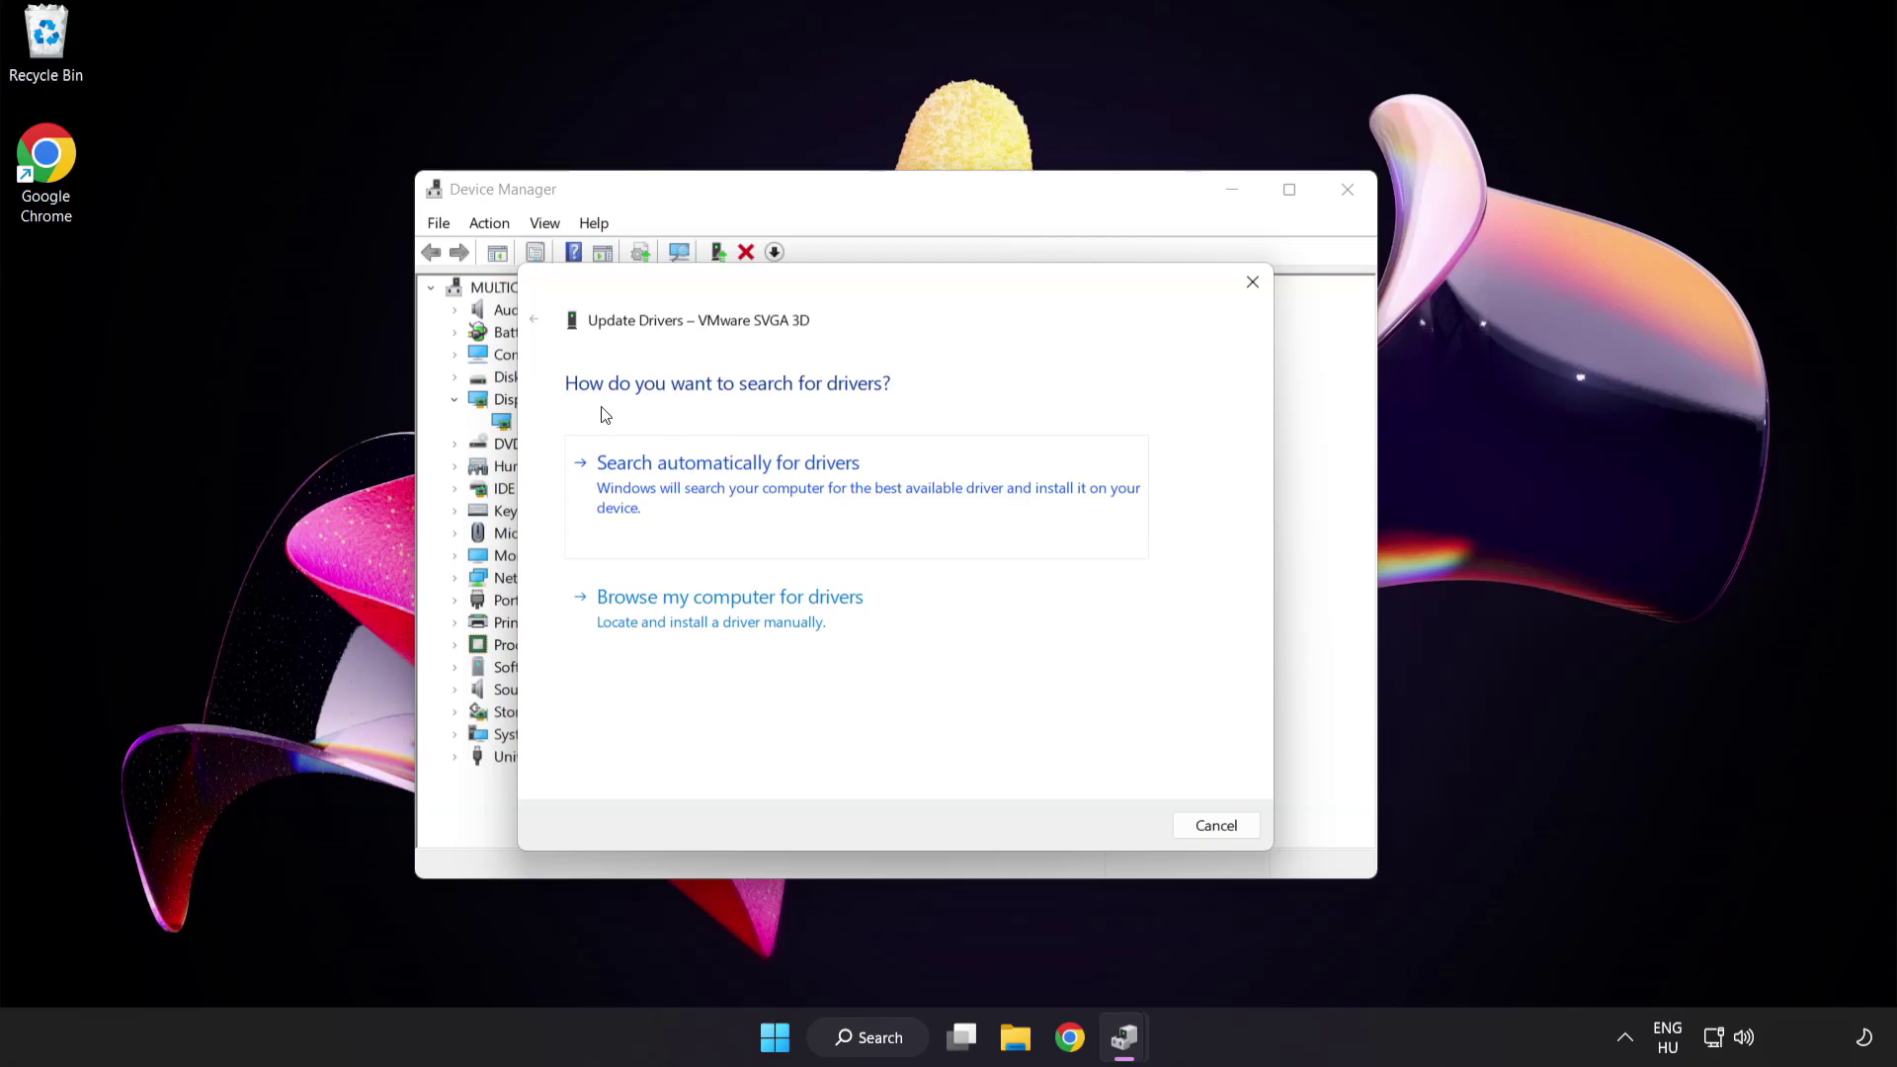
left_click(826, 484)
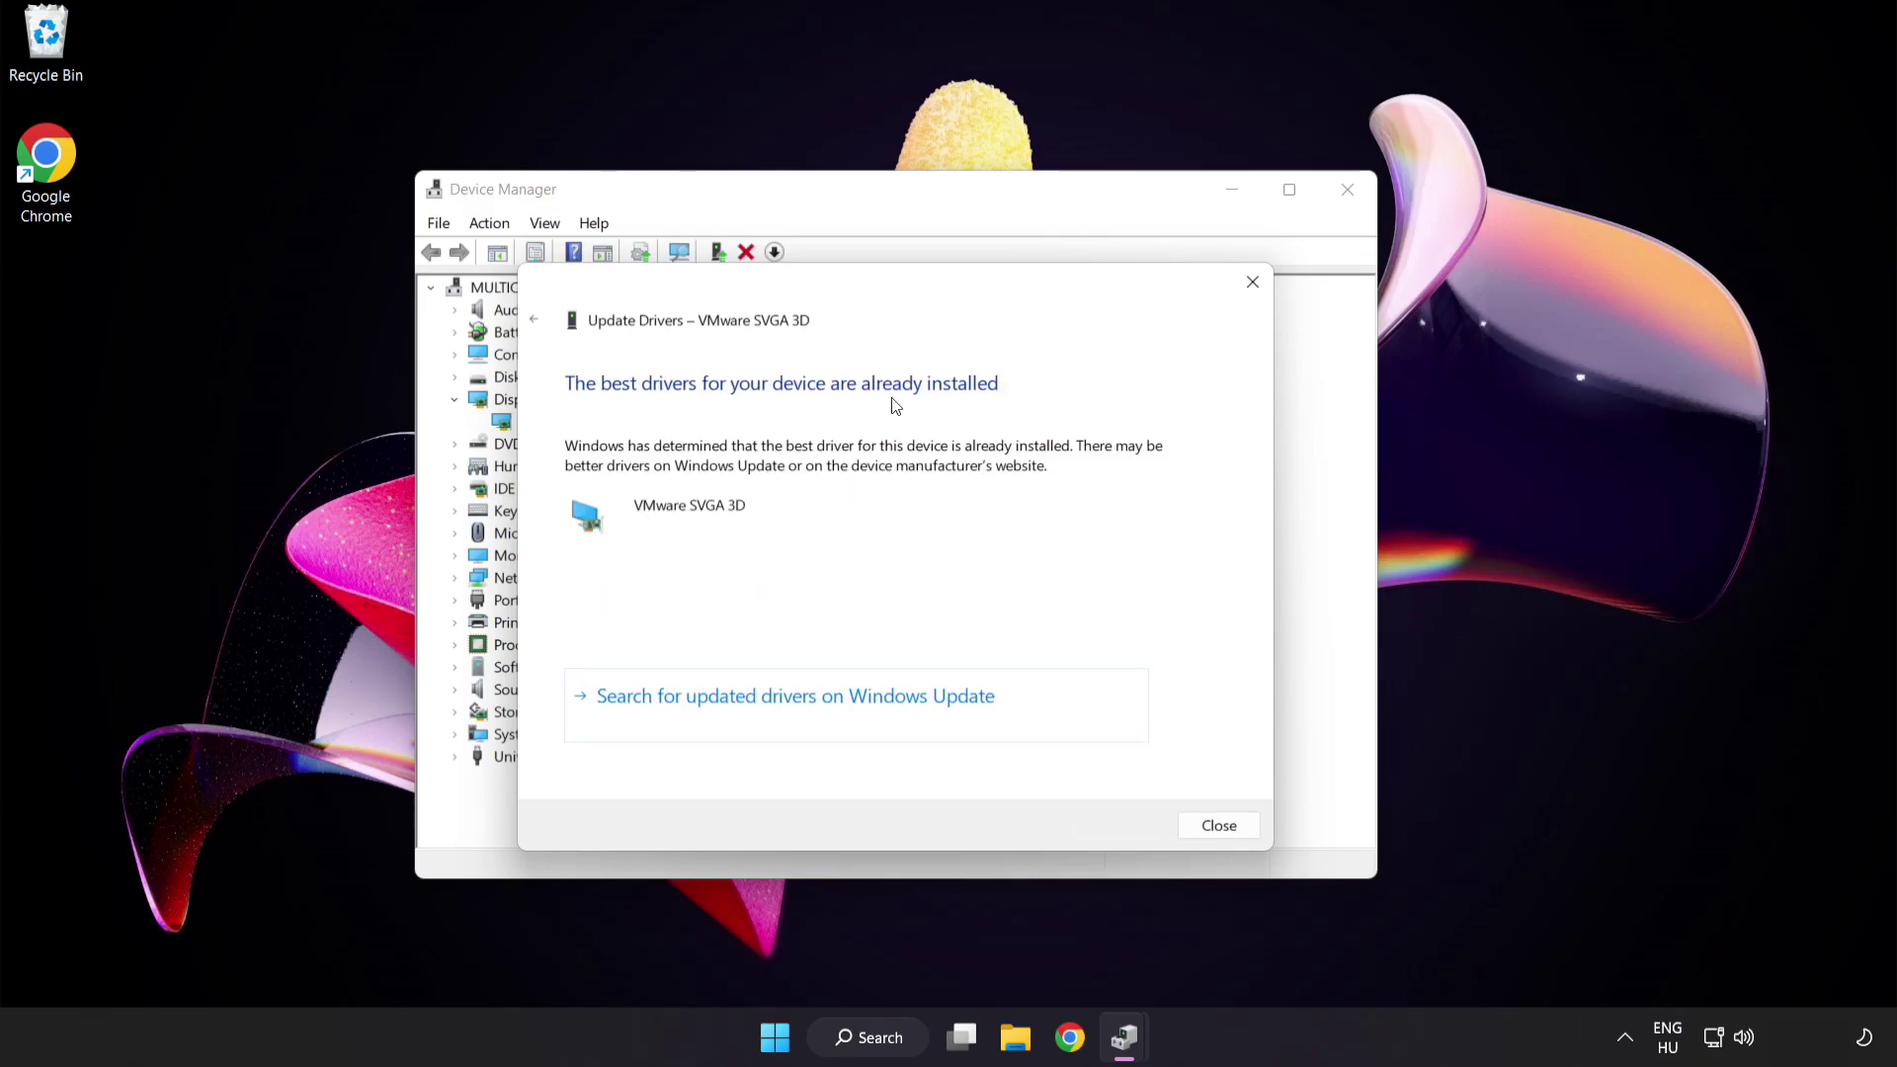
left_click(1214, 830)
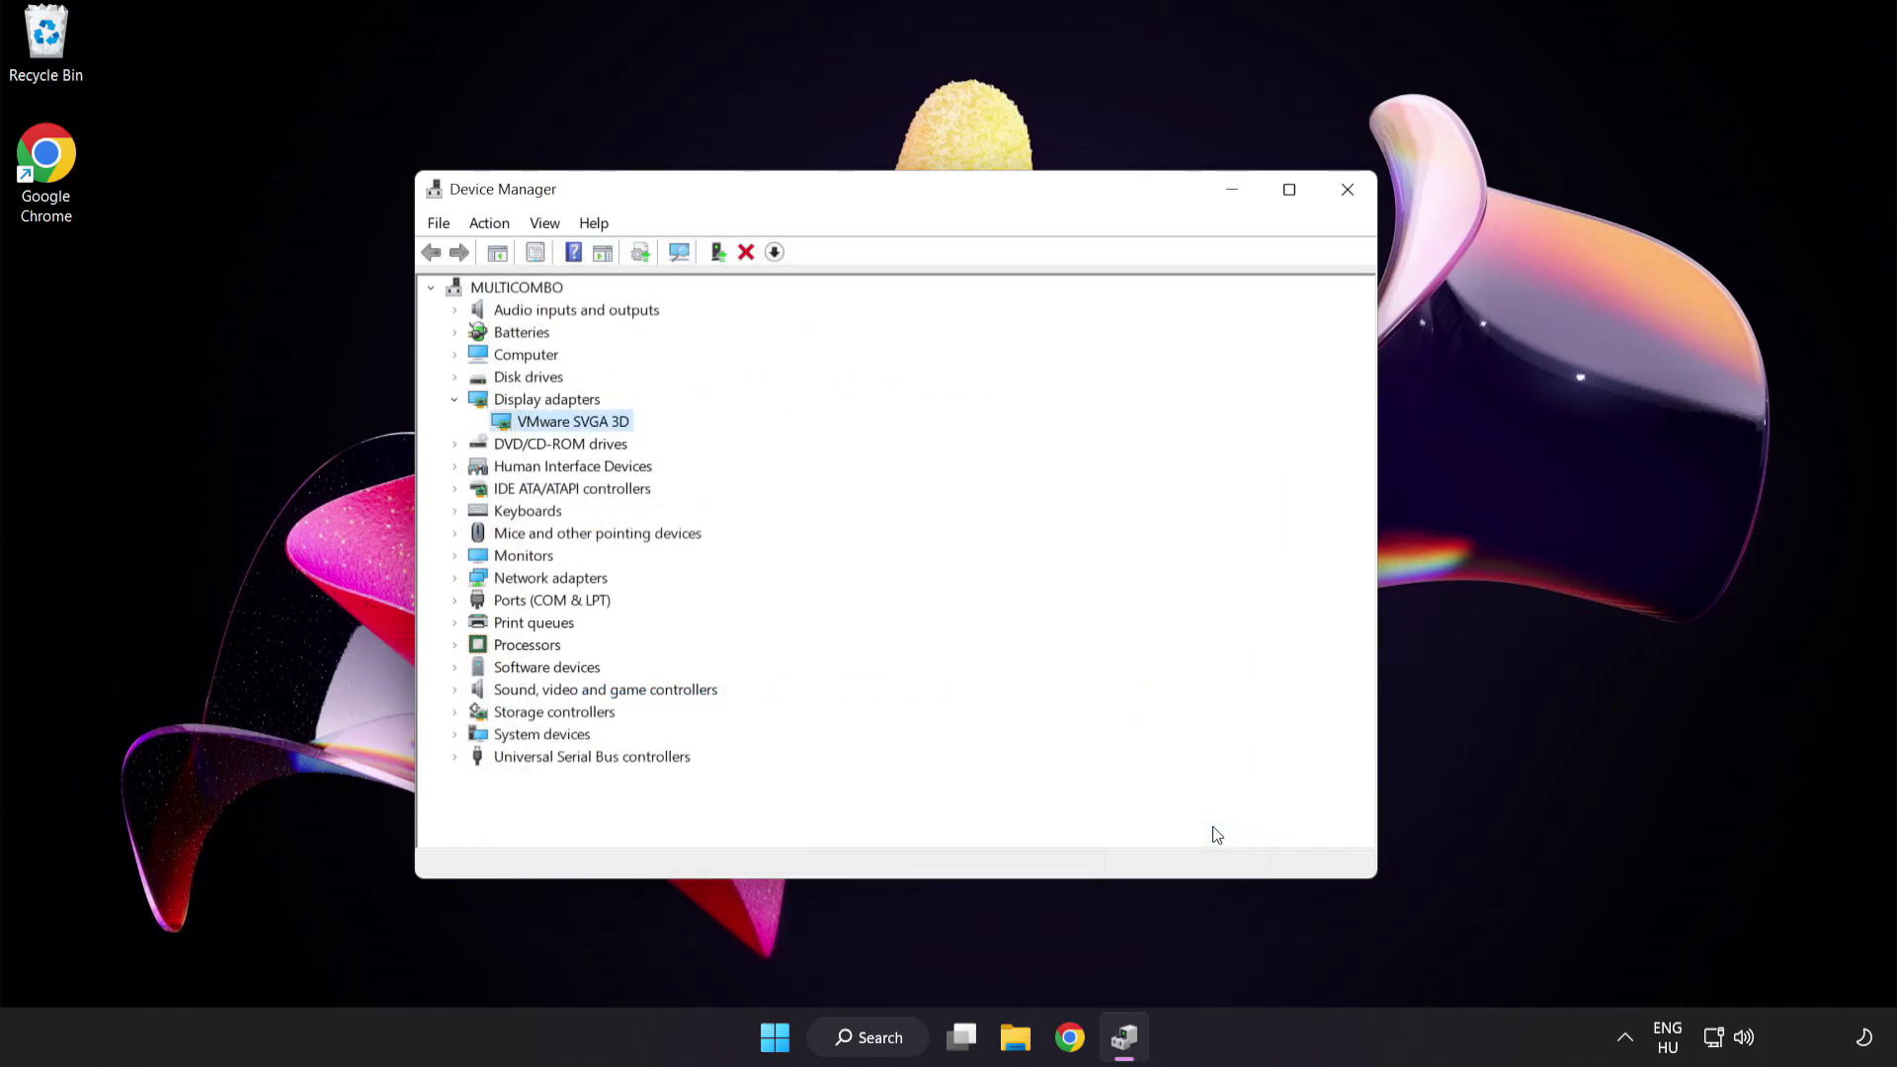
Step: Close Device Manager and search Windows for 'update'
left_click(1348, 191)
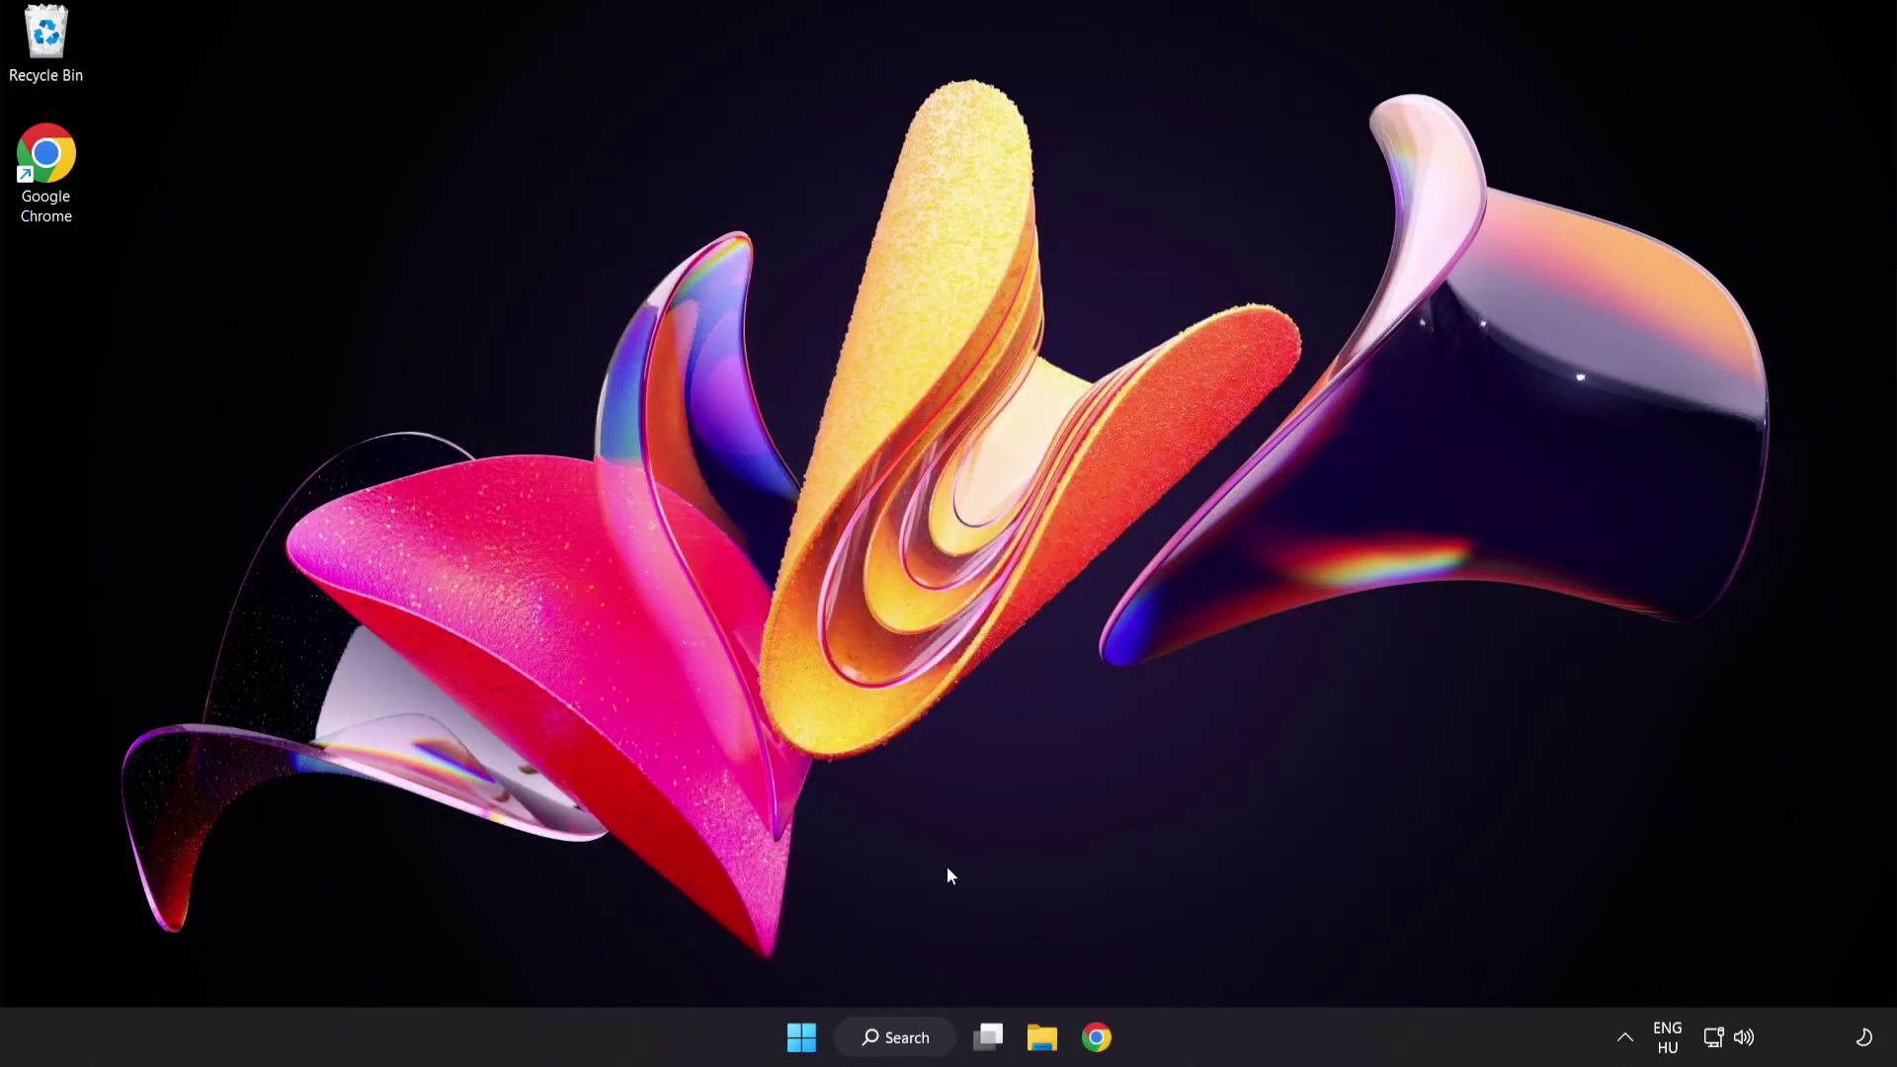
left_click(915, 1046)
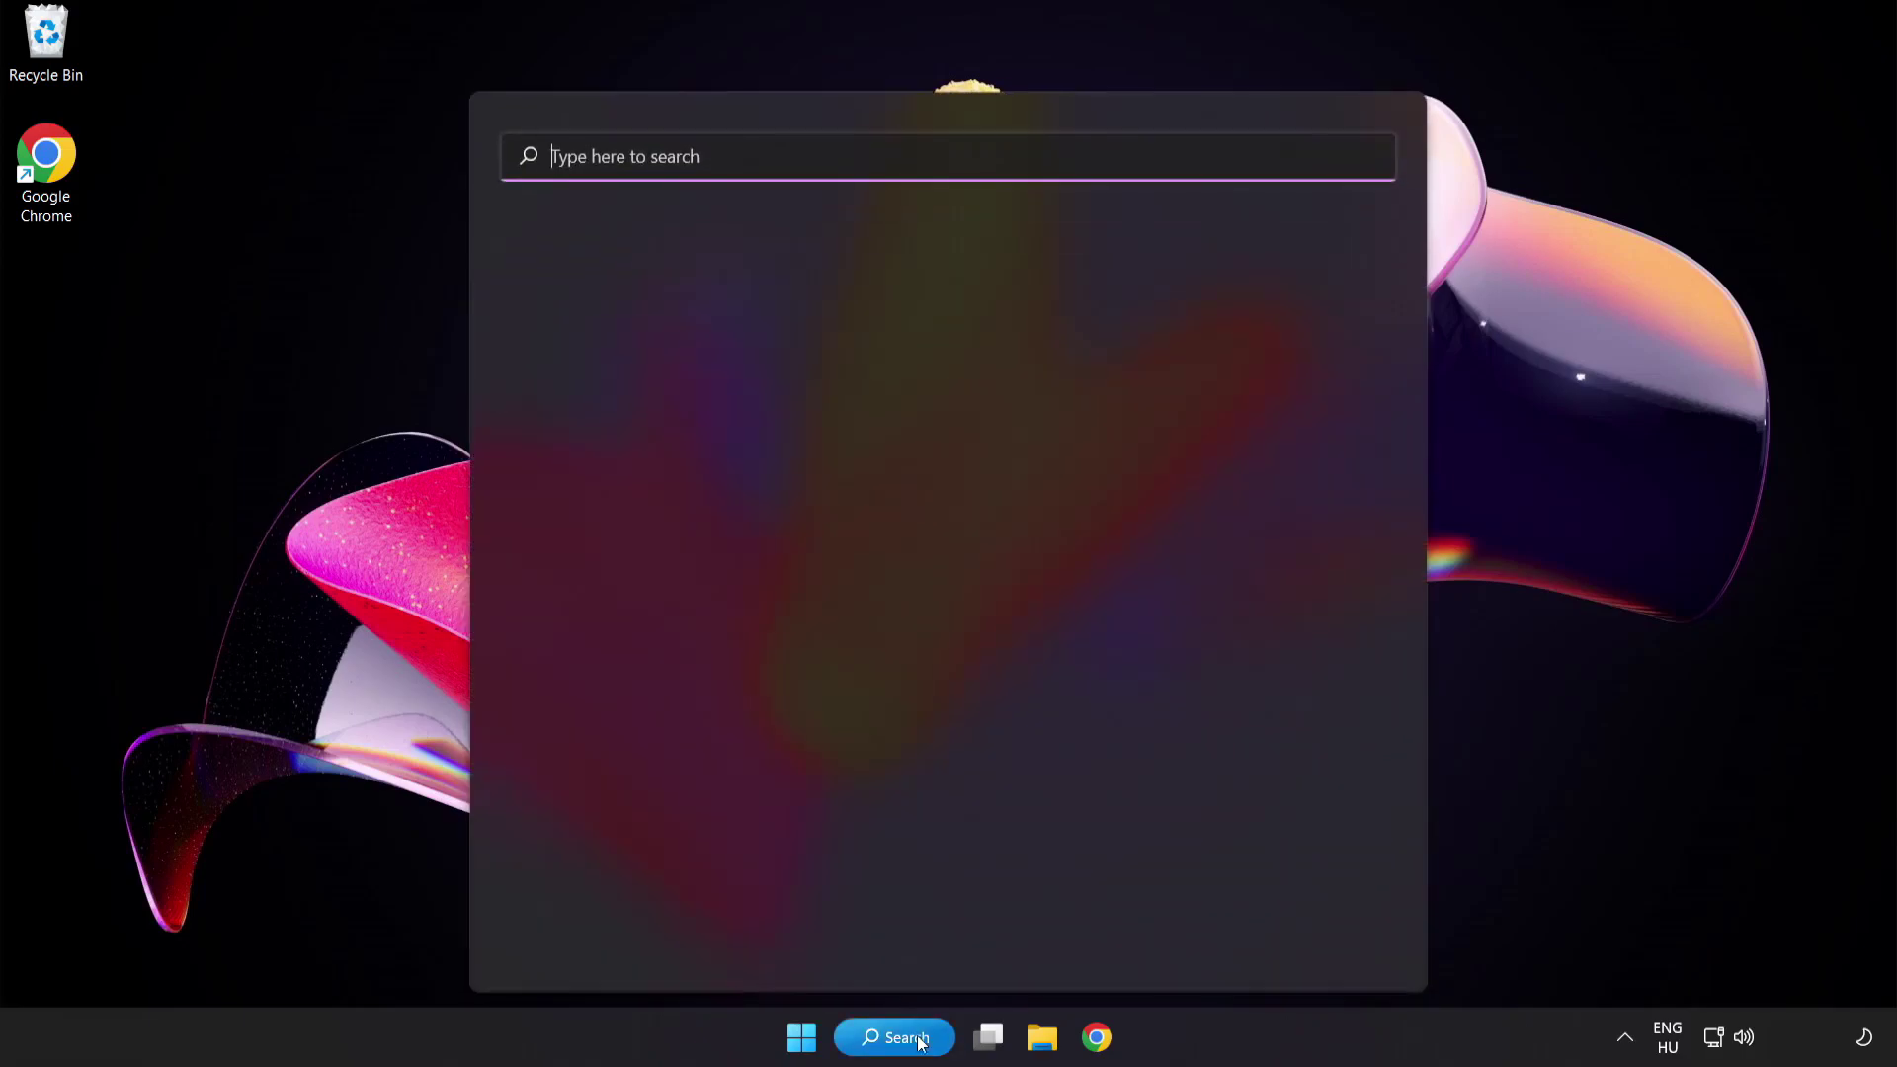
type("u")
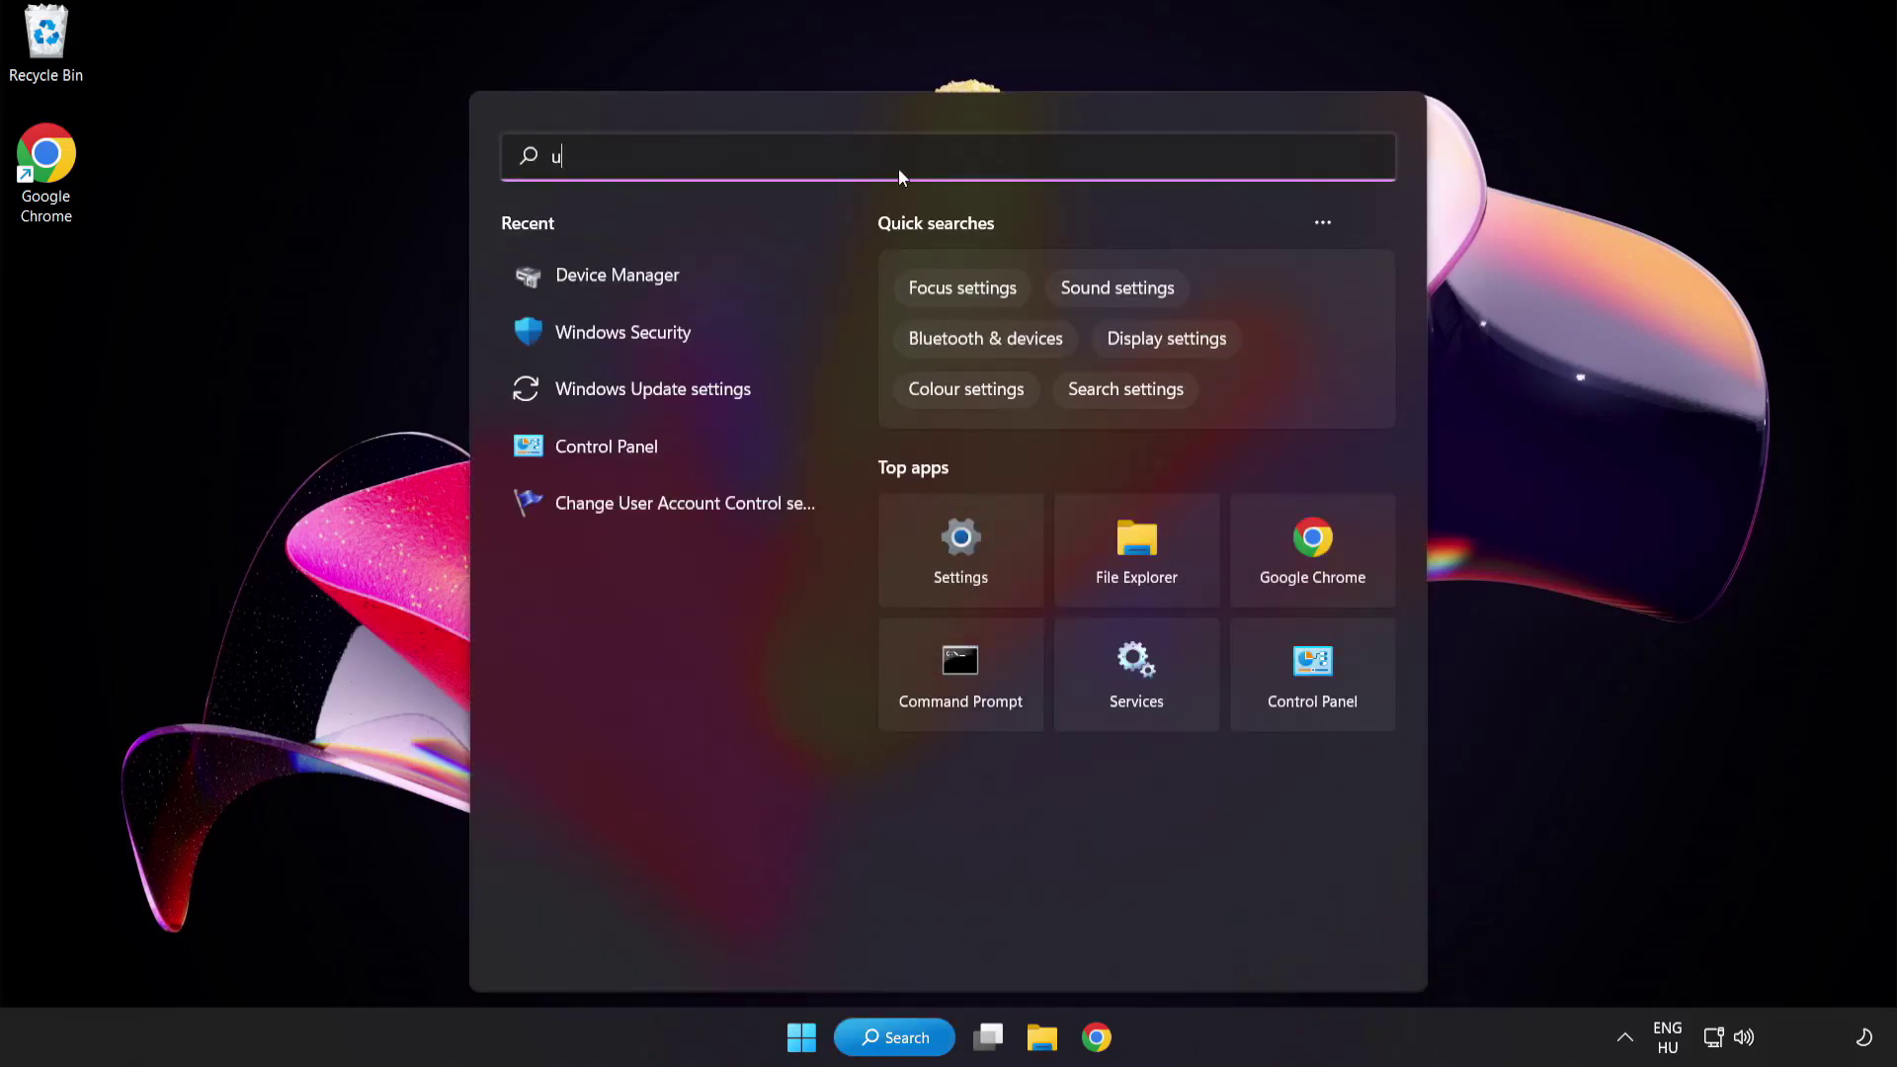
type("pdate")
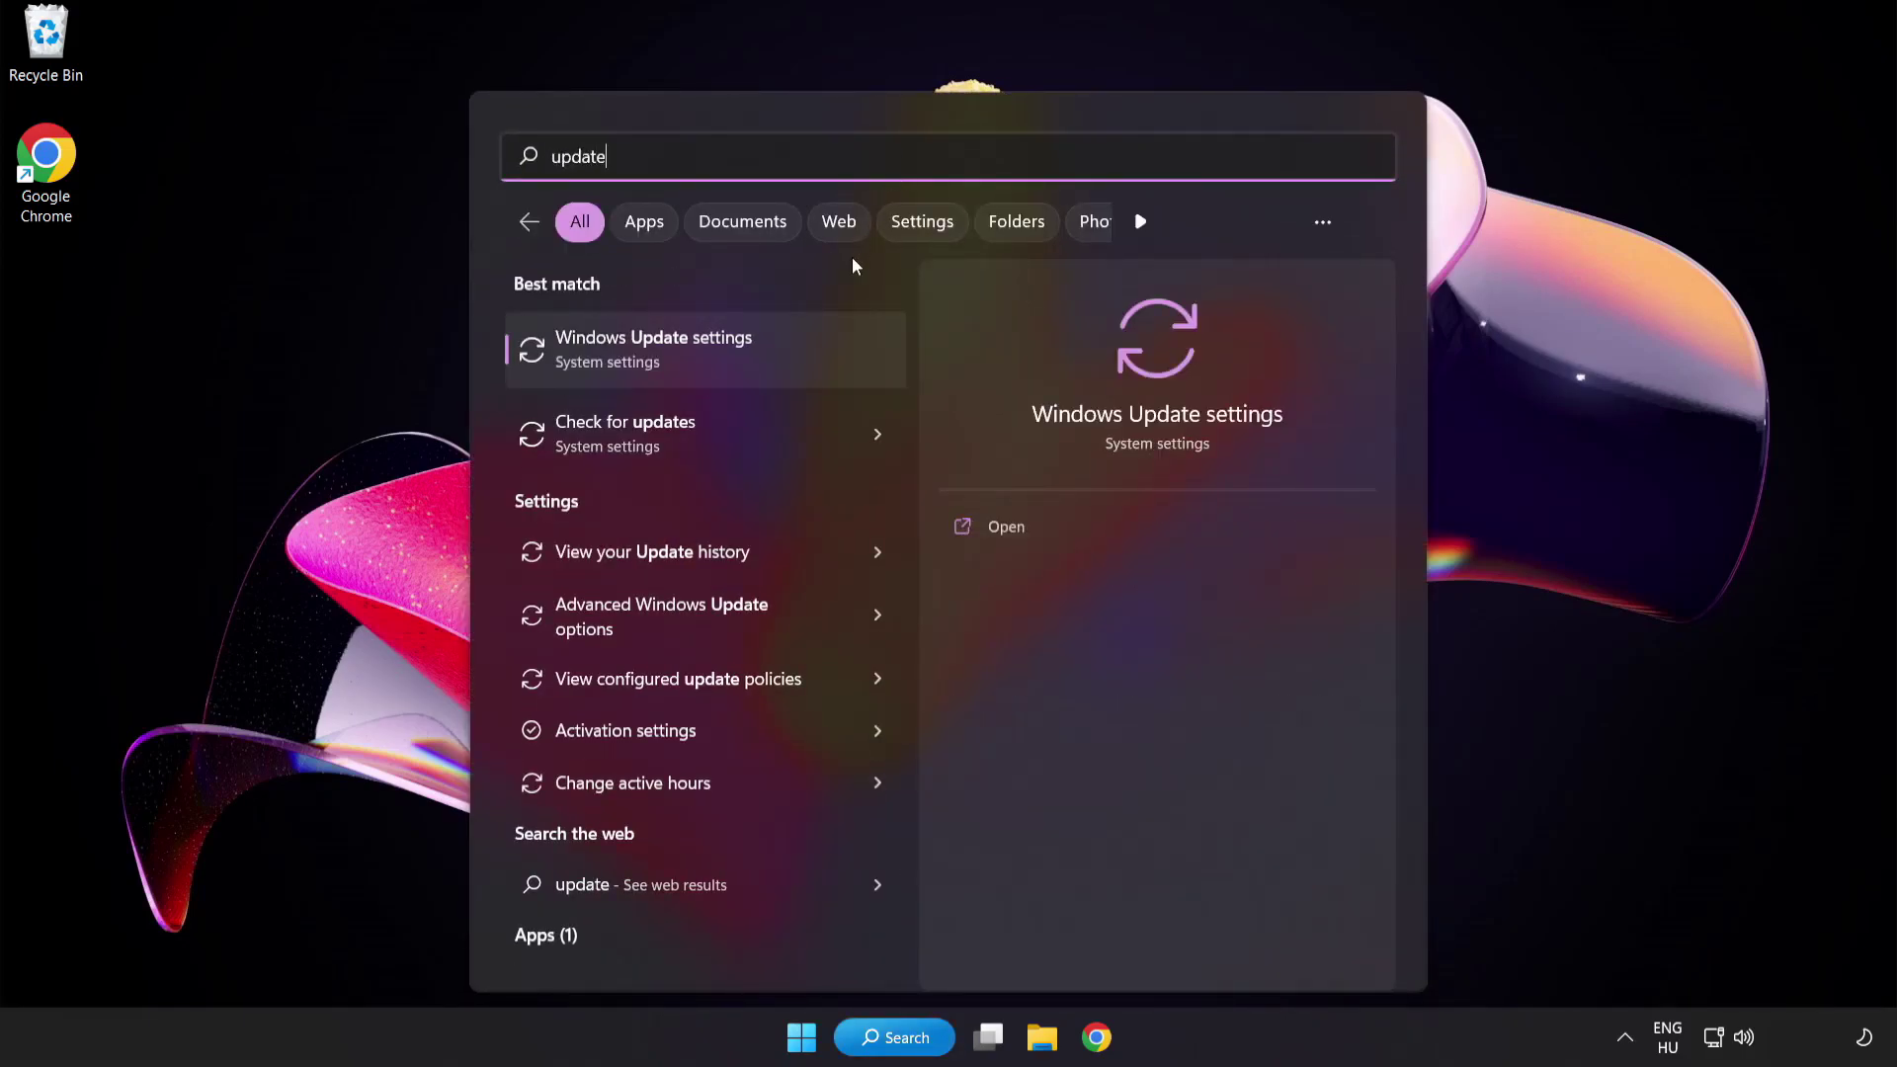
Step: Check Windows Update, confirm the system is up to date, and close Settings
left_click(725, 364)
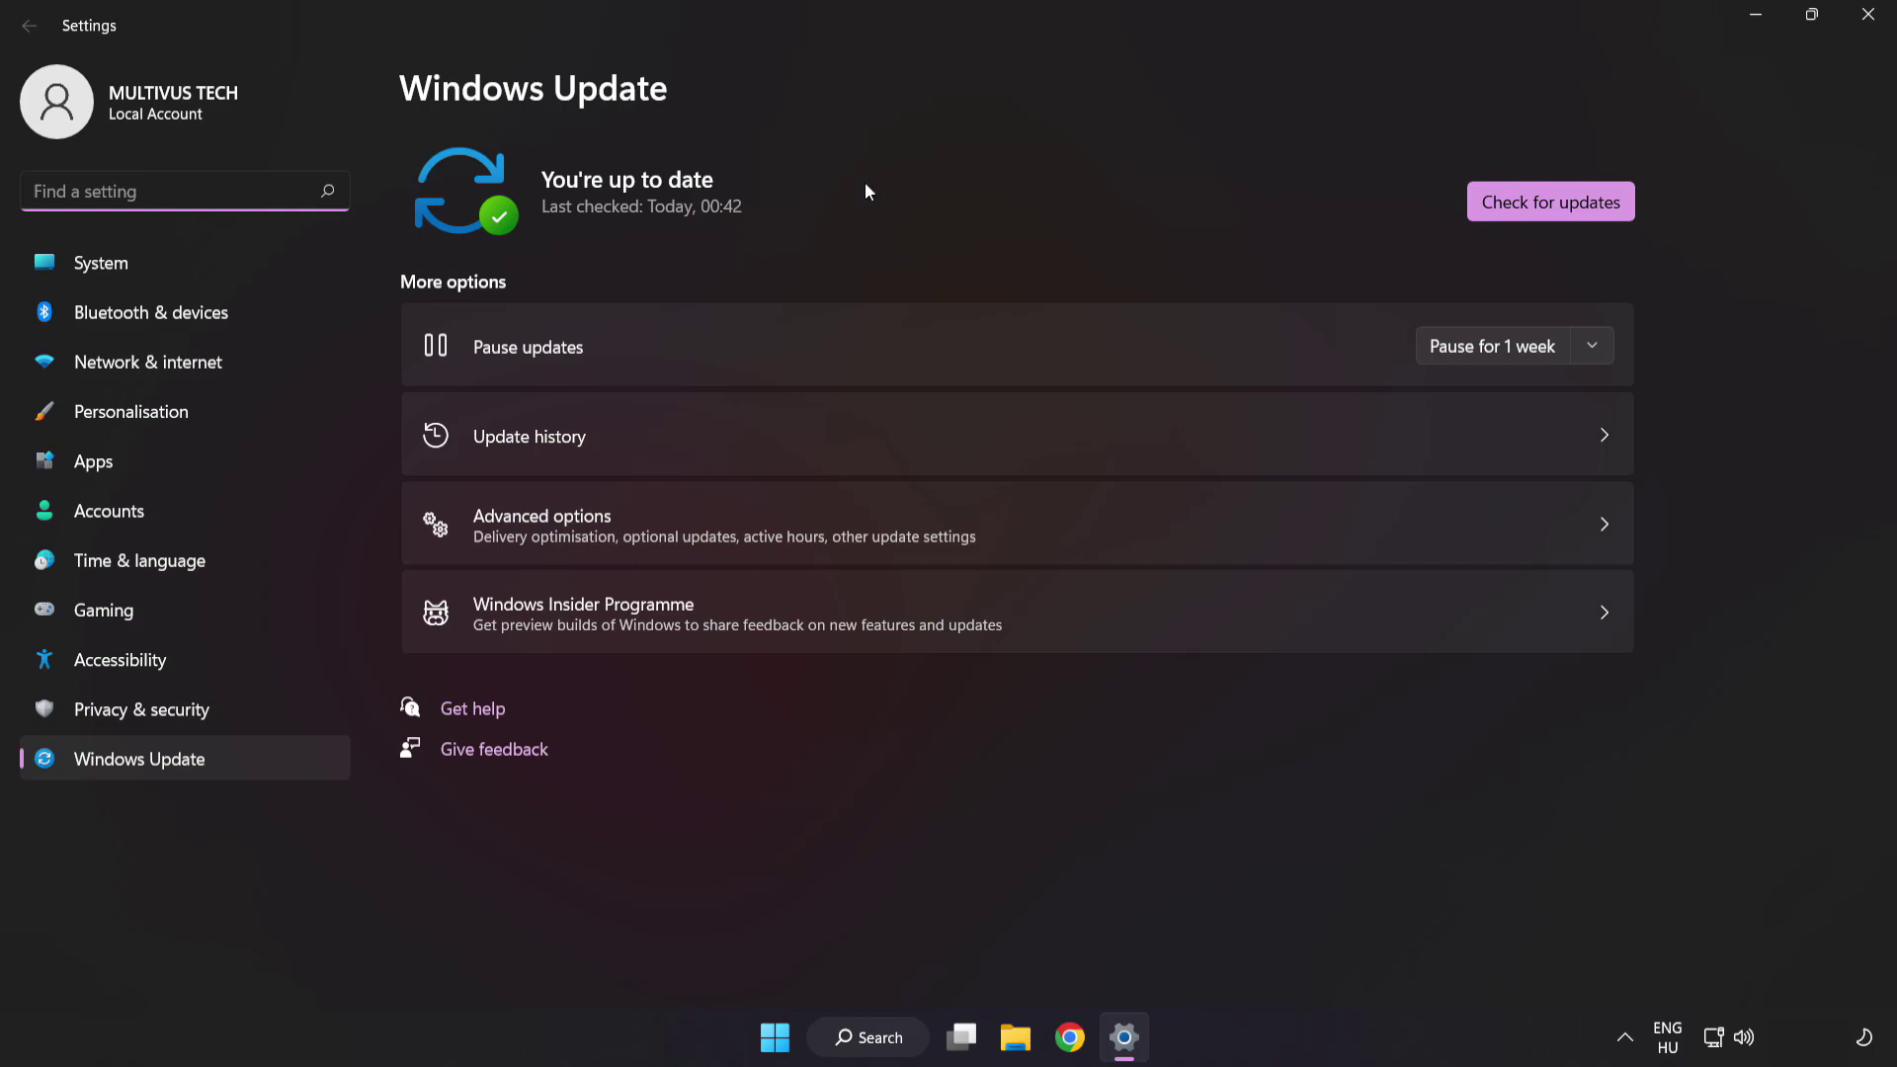
left_click(1543, 211)
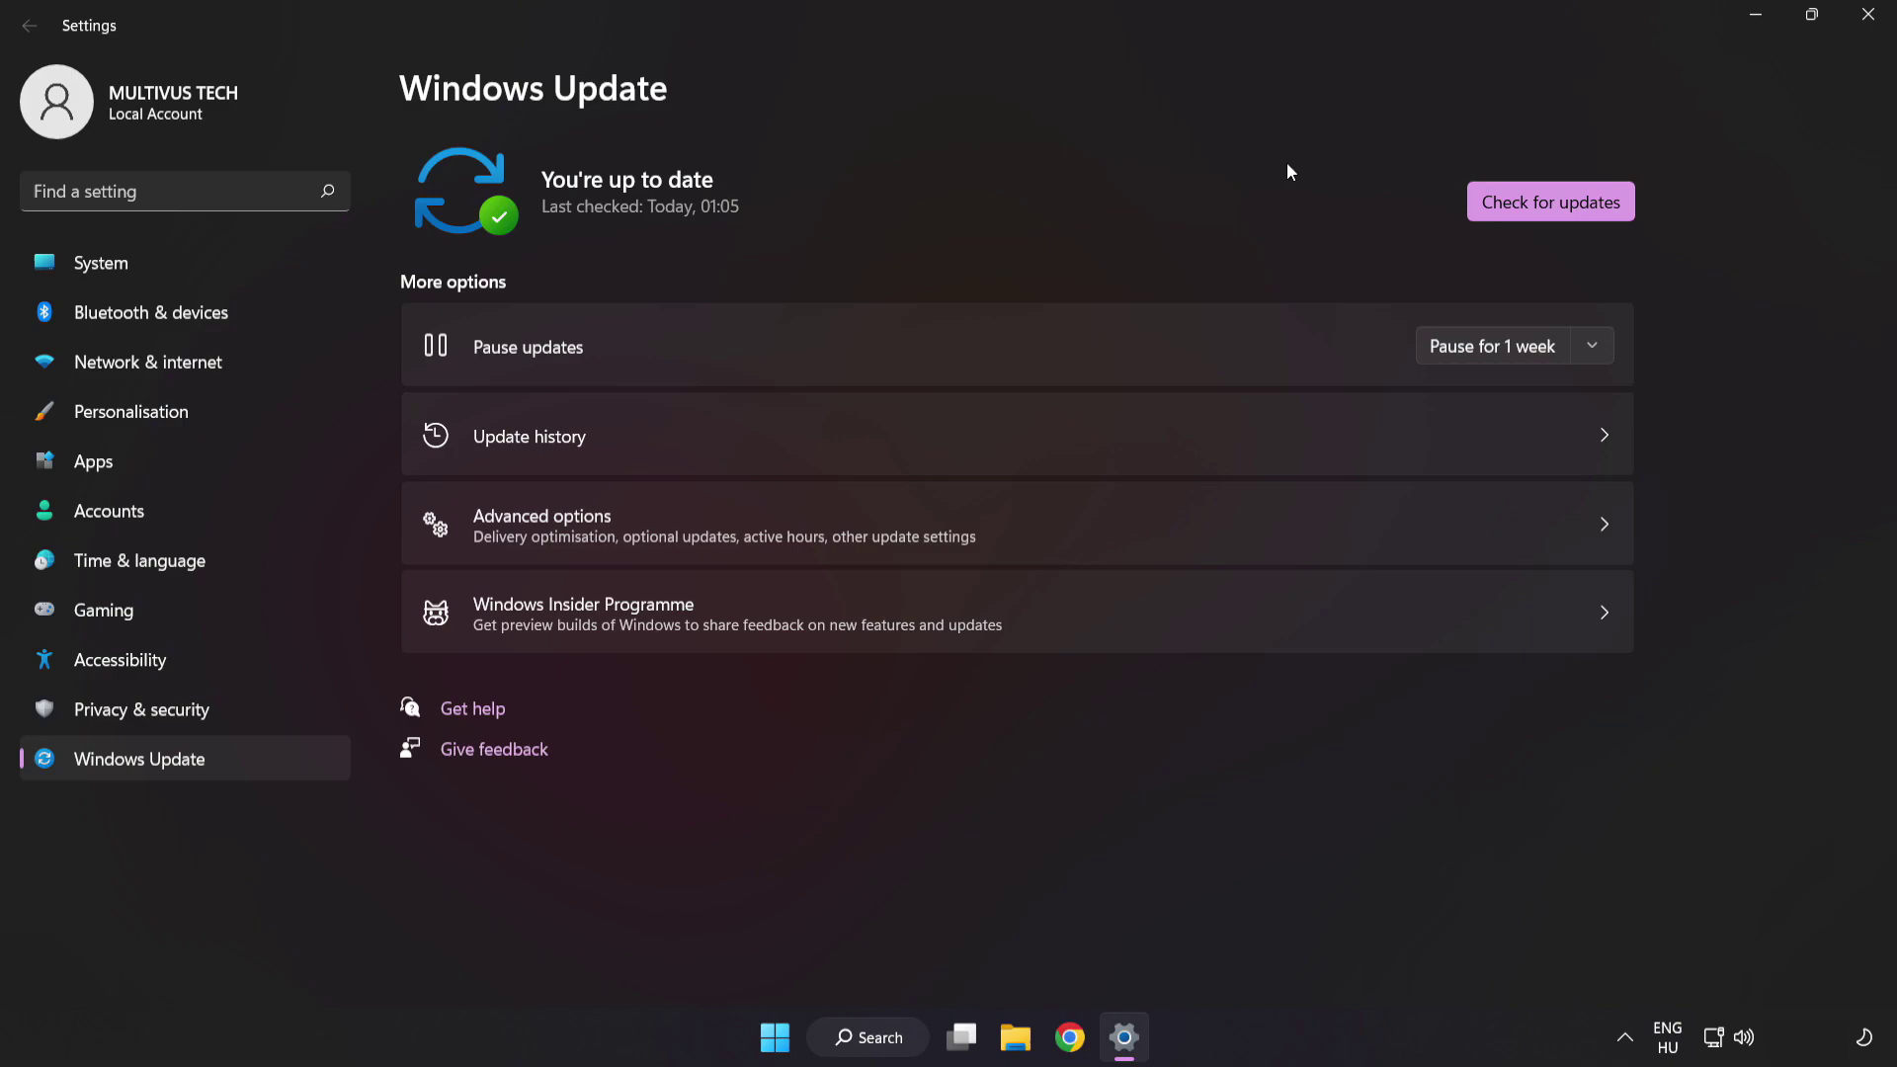
left_click(1865, 27)
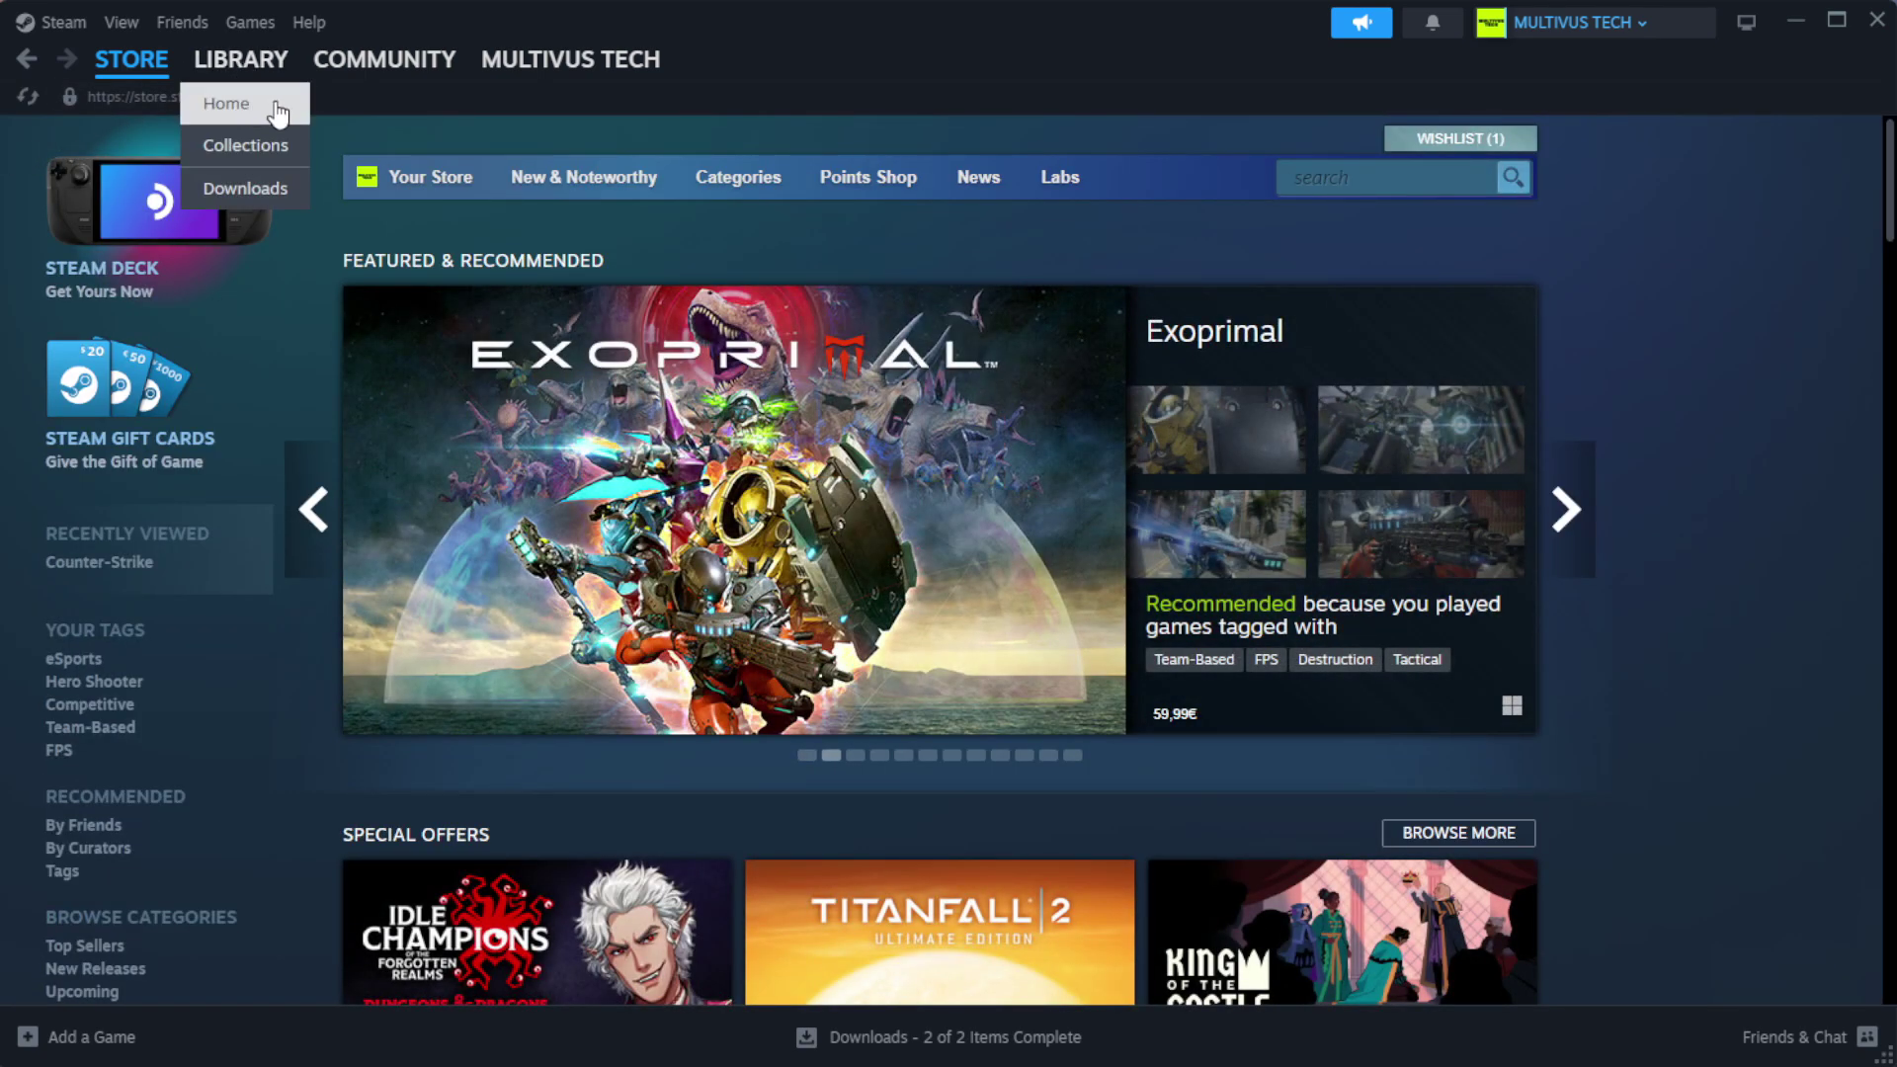
Step: Show the Steam Library and bring up options for YOUR NOT WORKING GAME
left_click(273, 105)
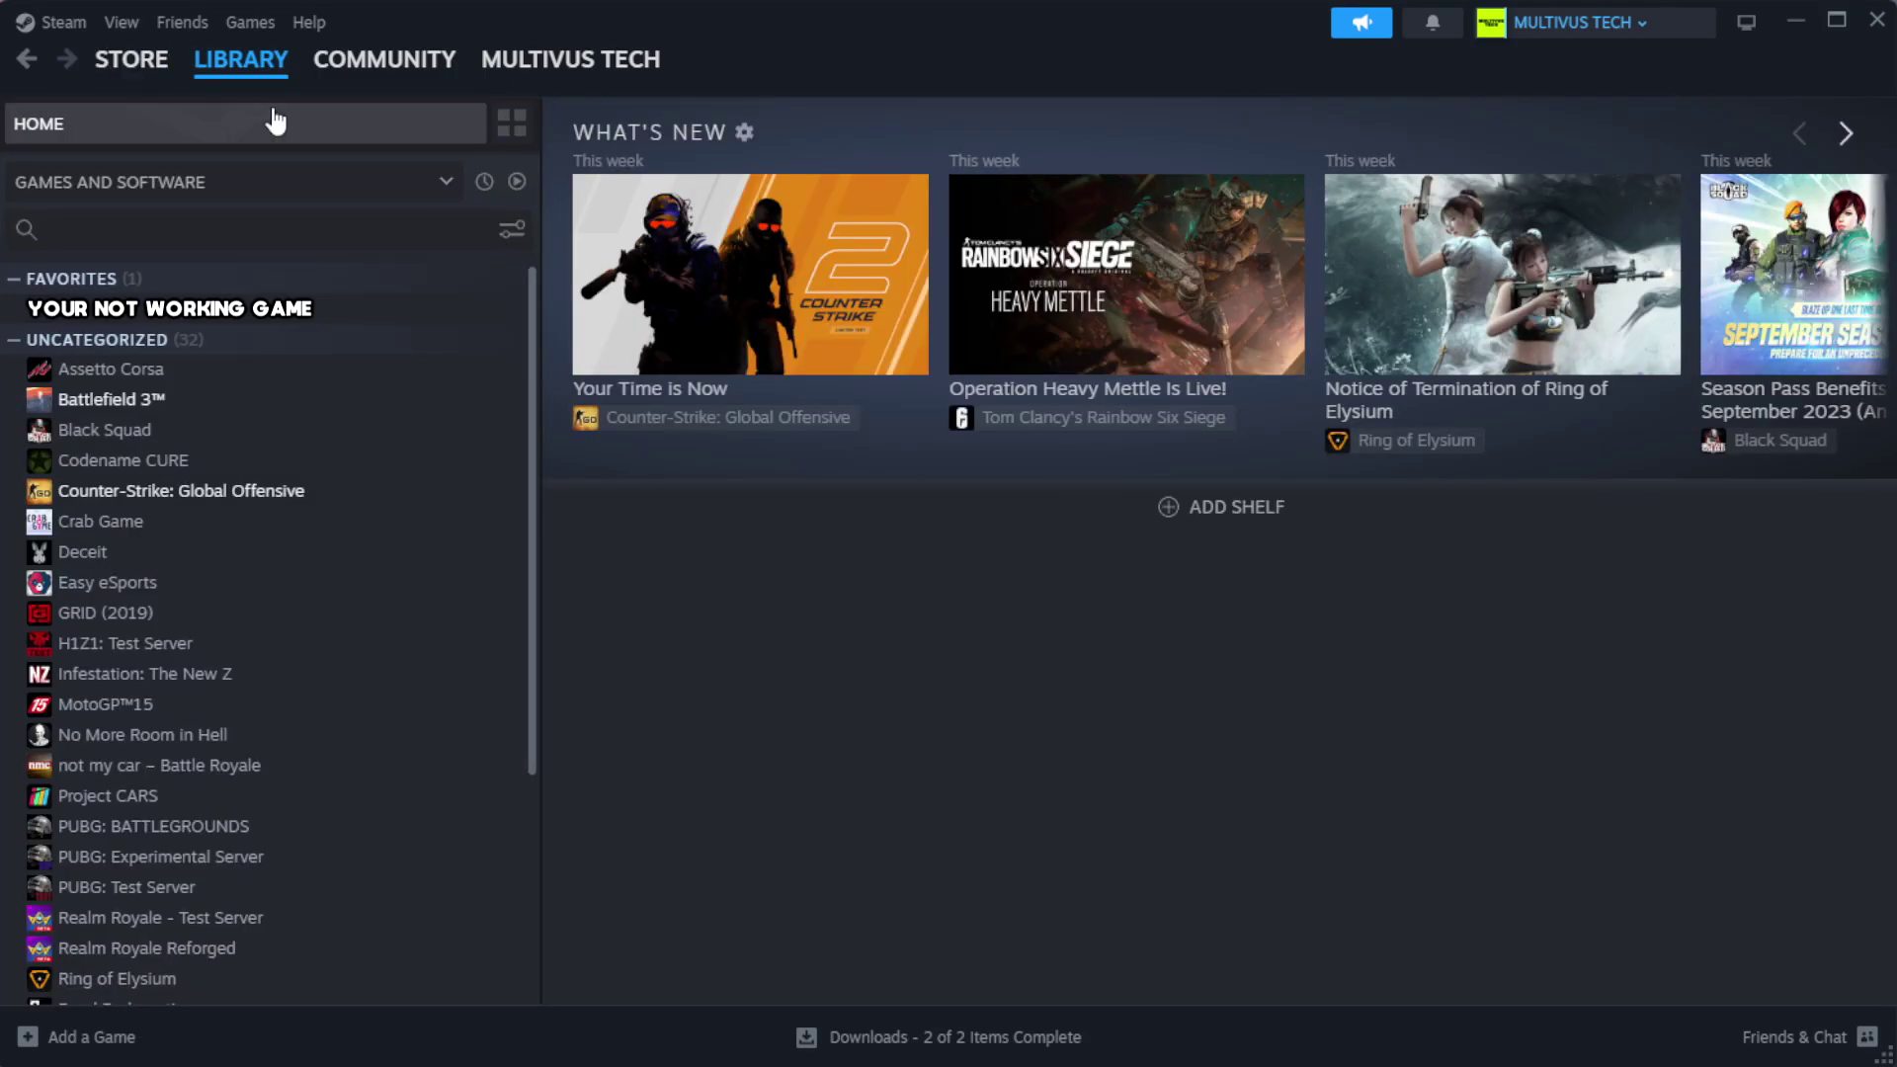
right_click(466, 312)
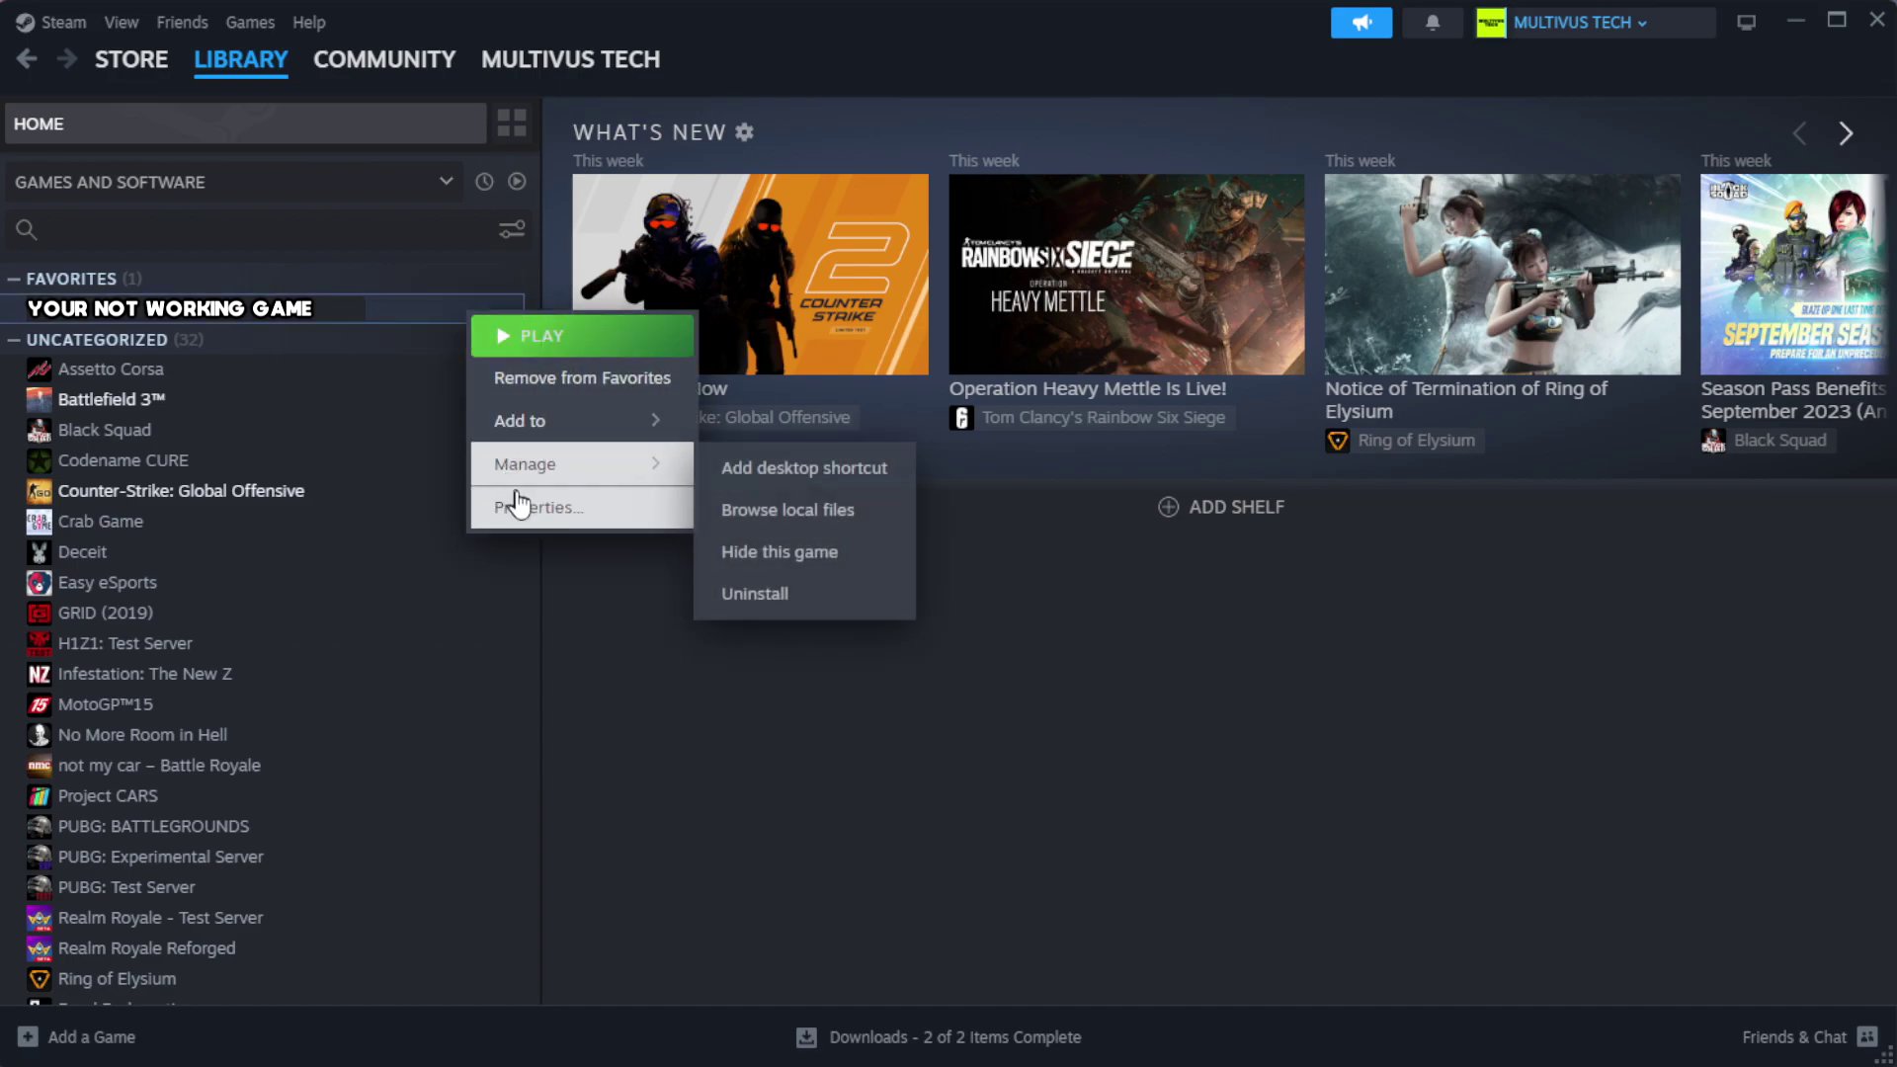
Step: Verify the game's files from Properties > Installed Files, validating all 1039 files
left_click(603, 520)
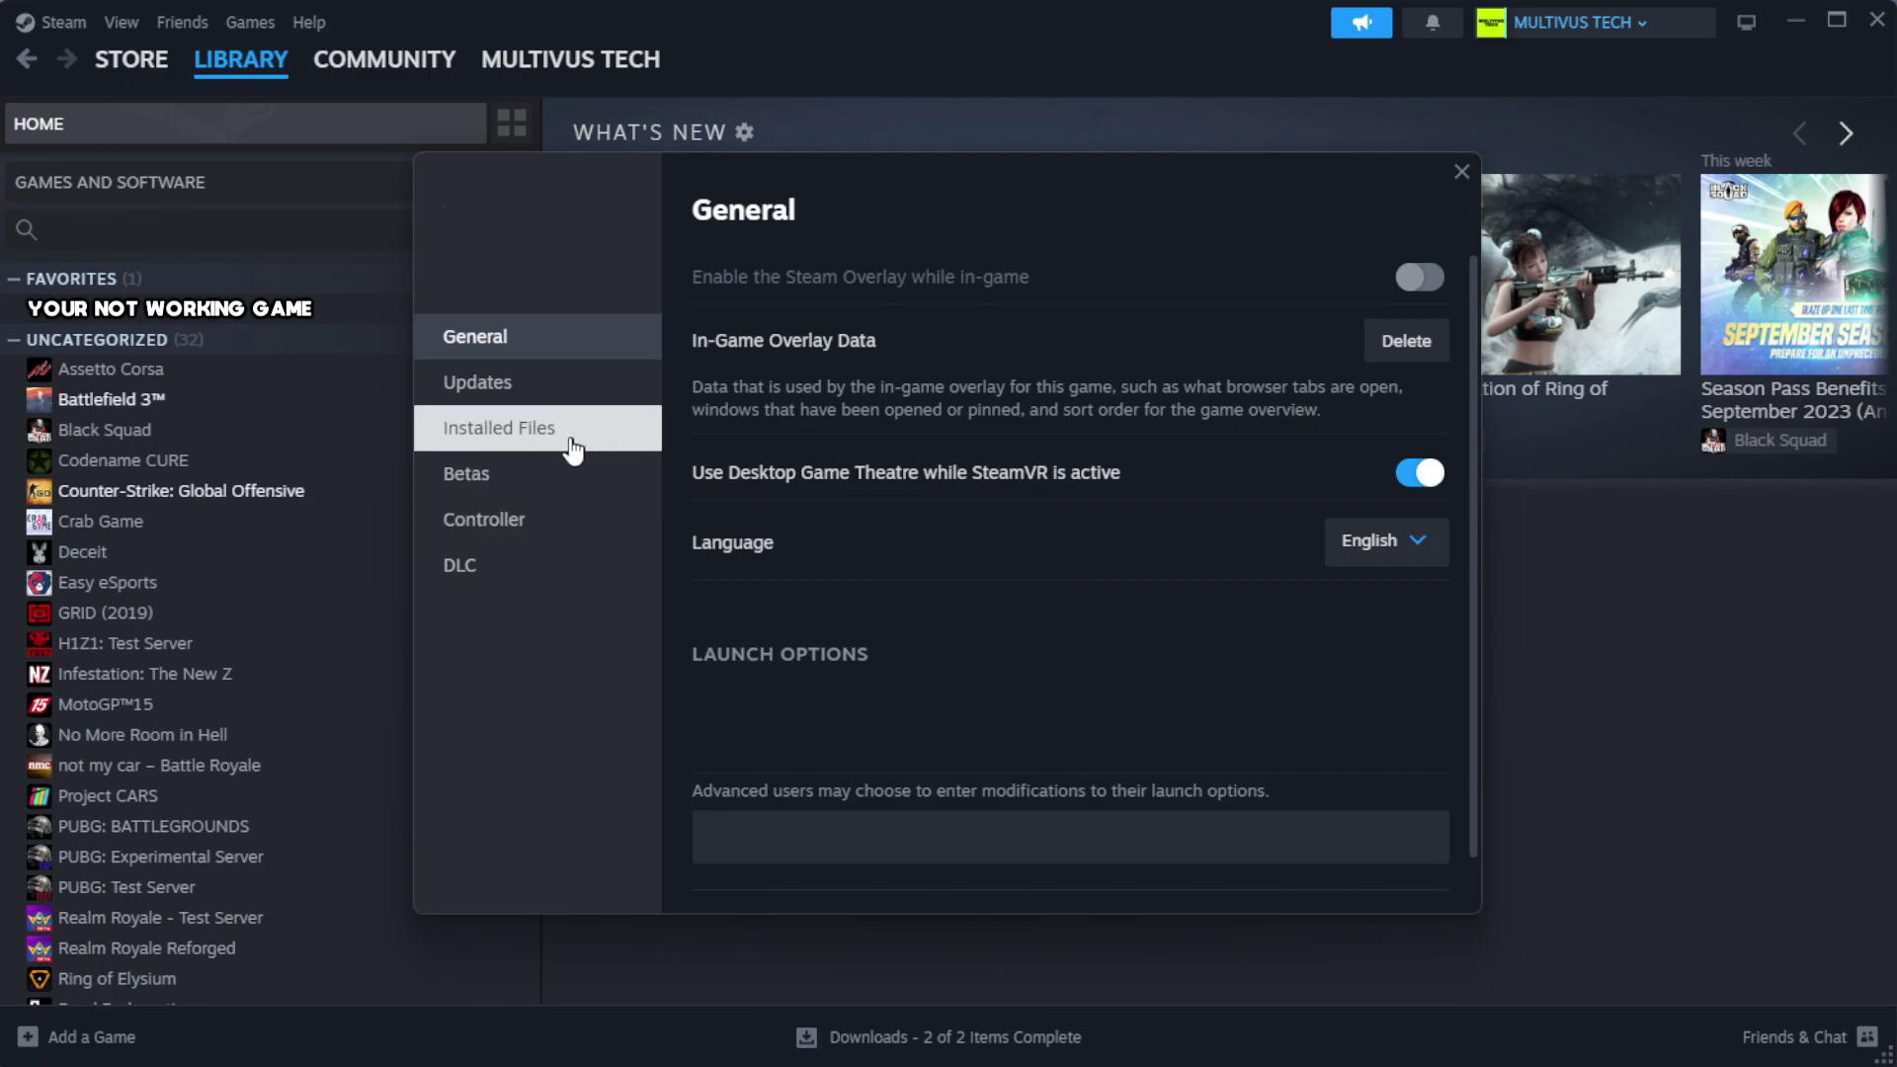
left_click(624, 451)
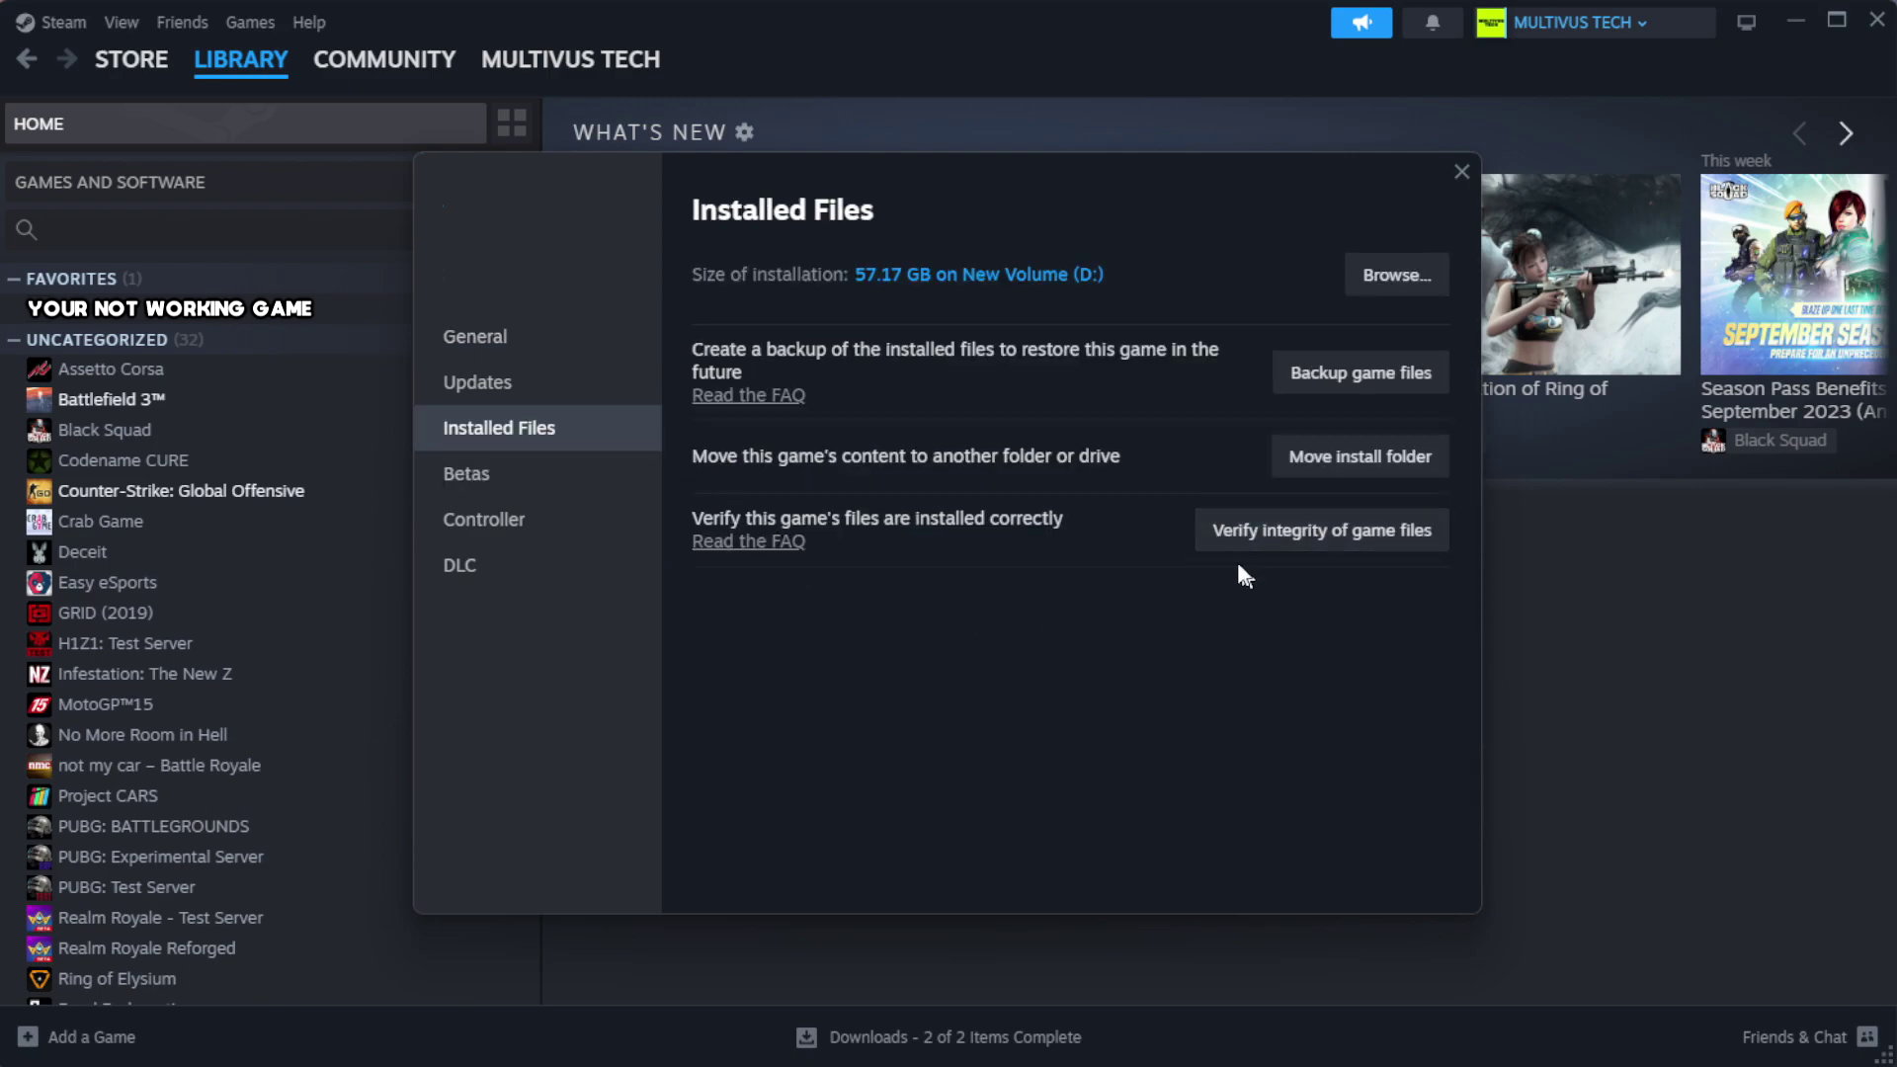
left_click(1331, 542)
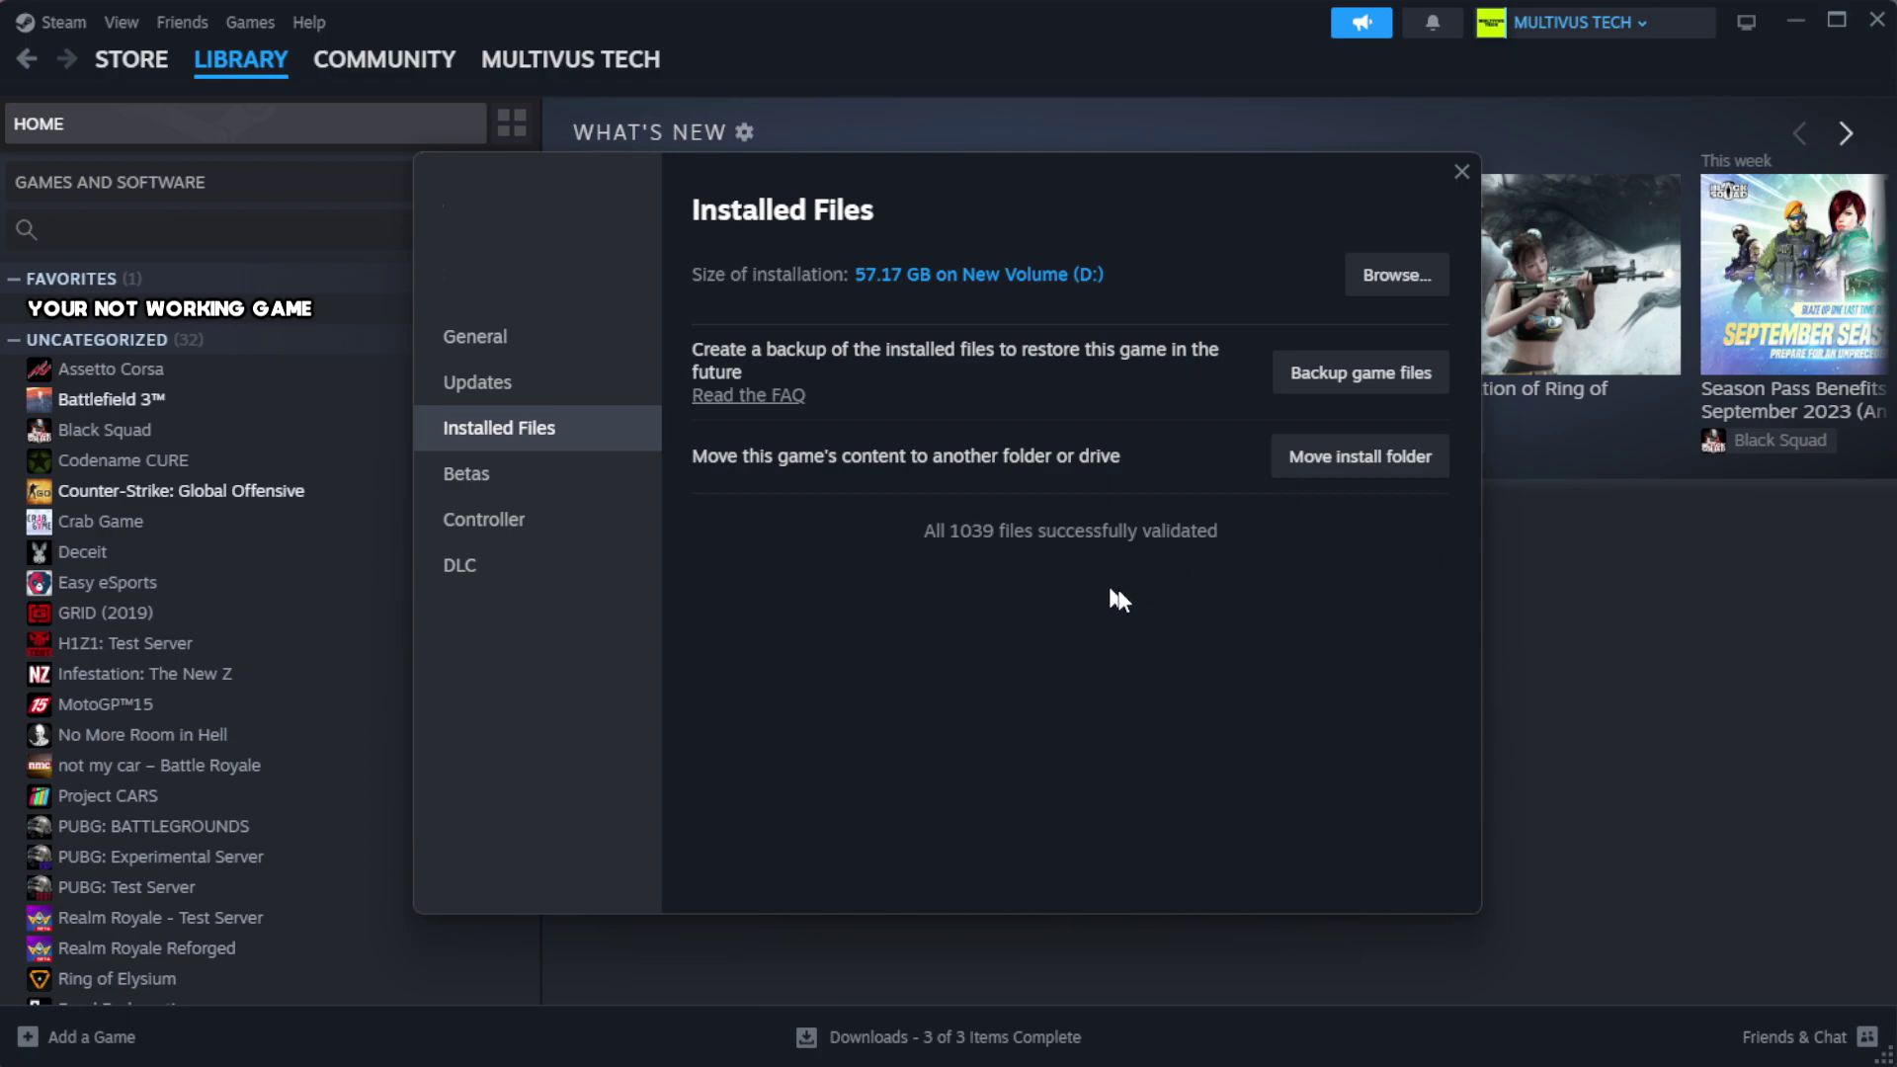
Step: Browse to the game's install folder and show the YOUR NOT WORKING GAME shortcut's Properties
left_click(1393, 293)
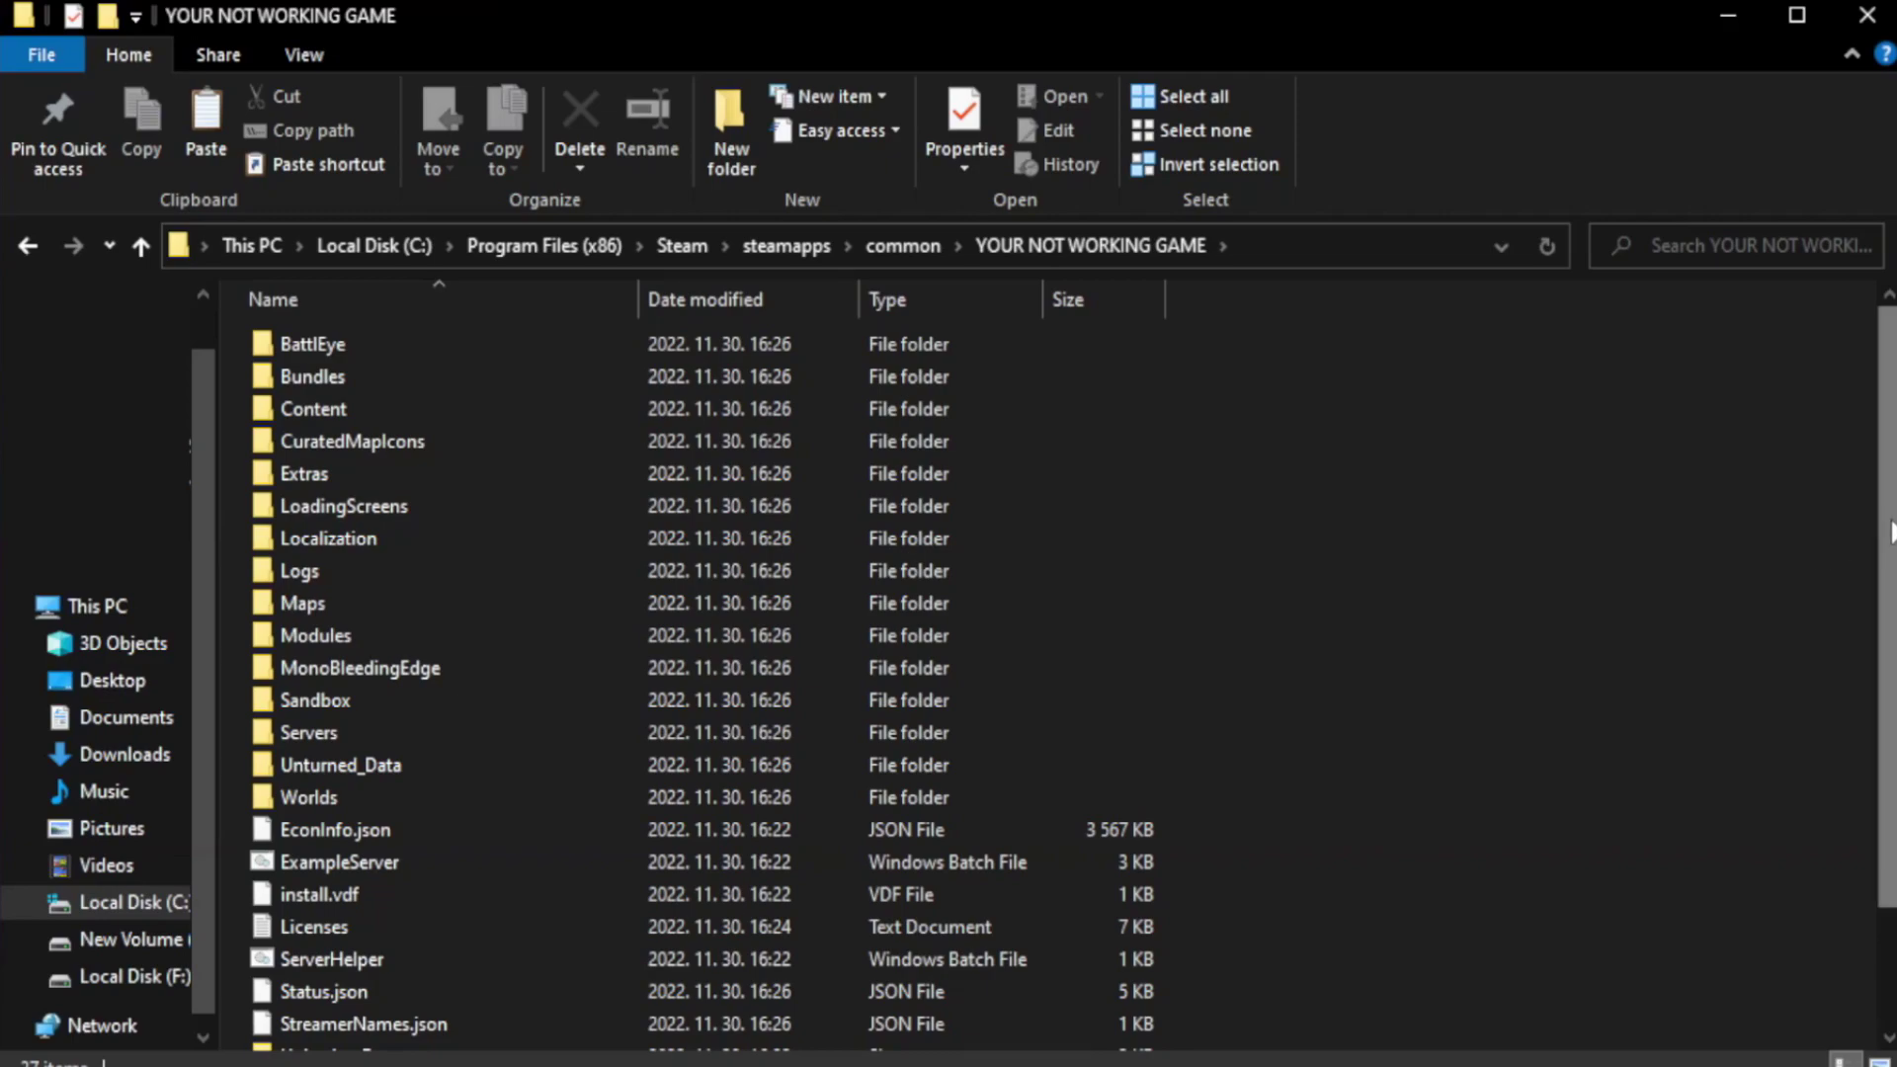
left_click_drag(1887, 587, 1893, 703)
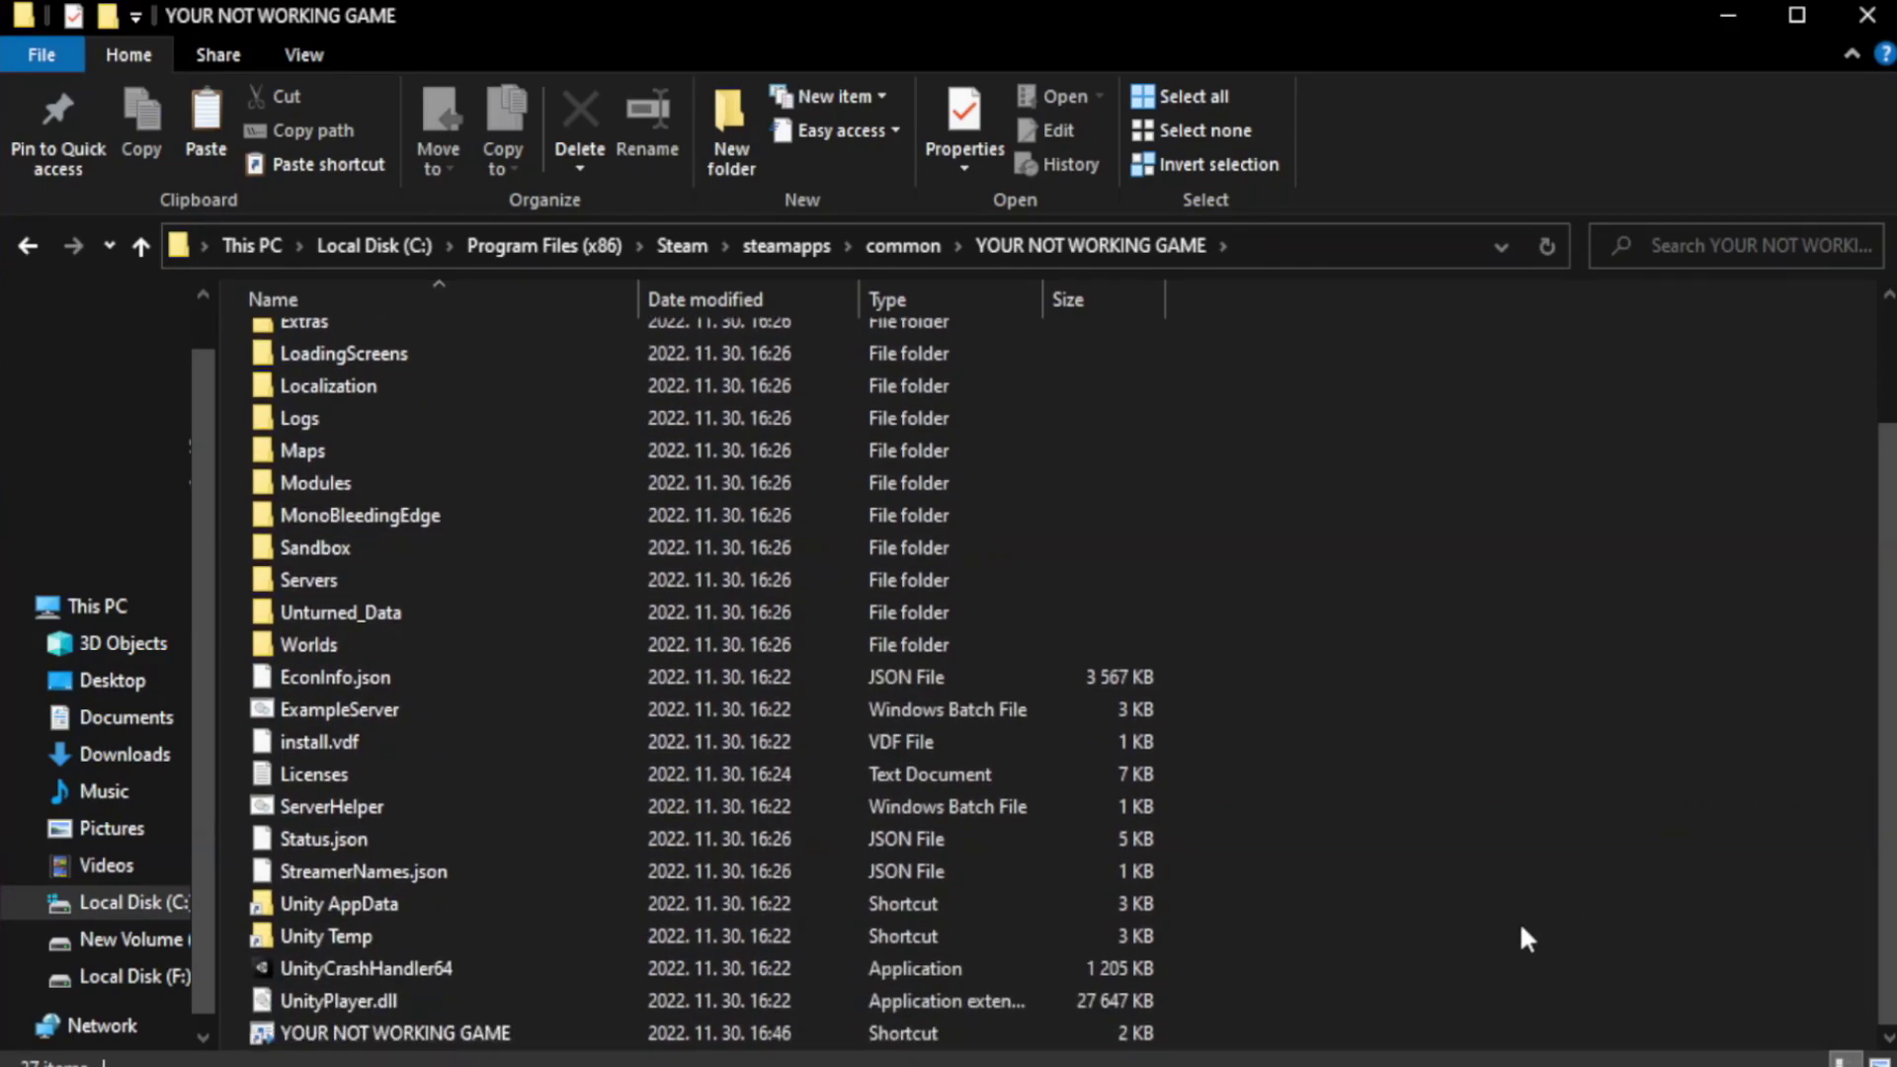
left_click(751, 1035)
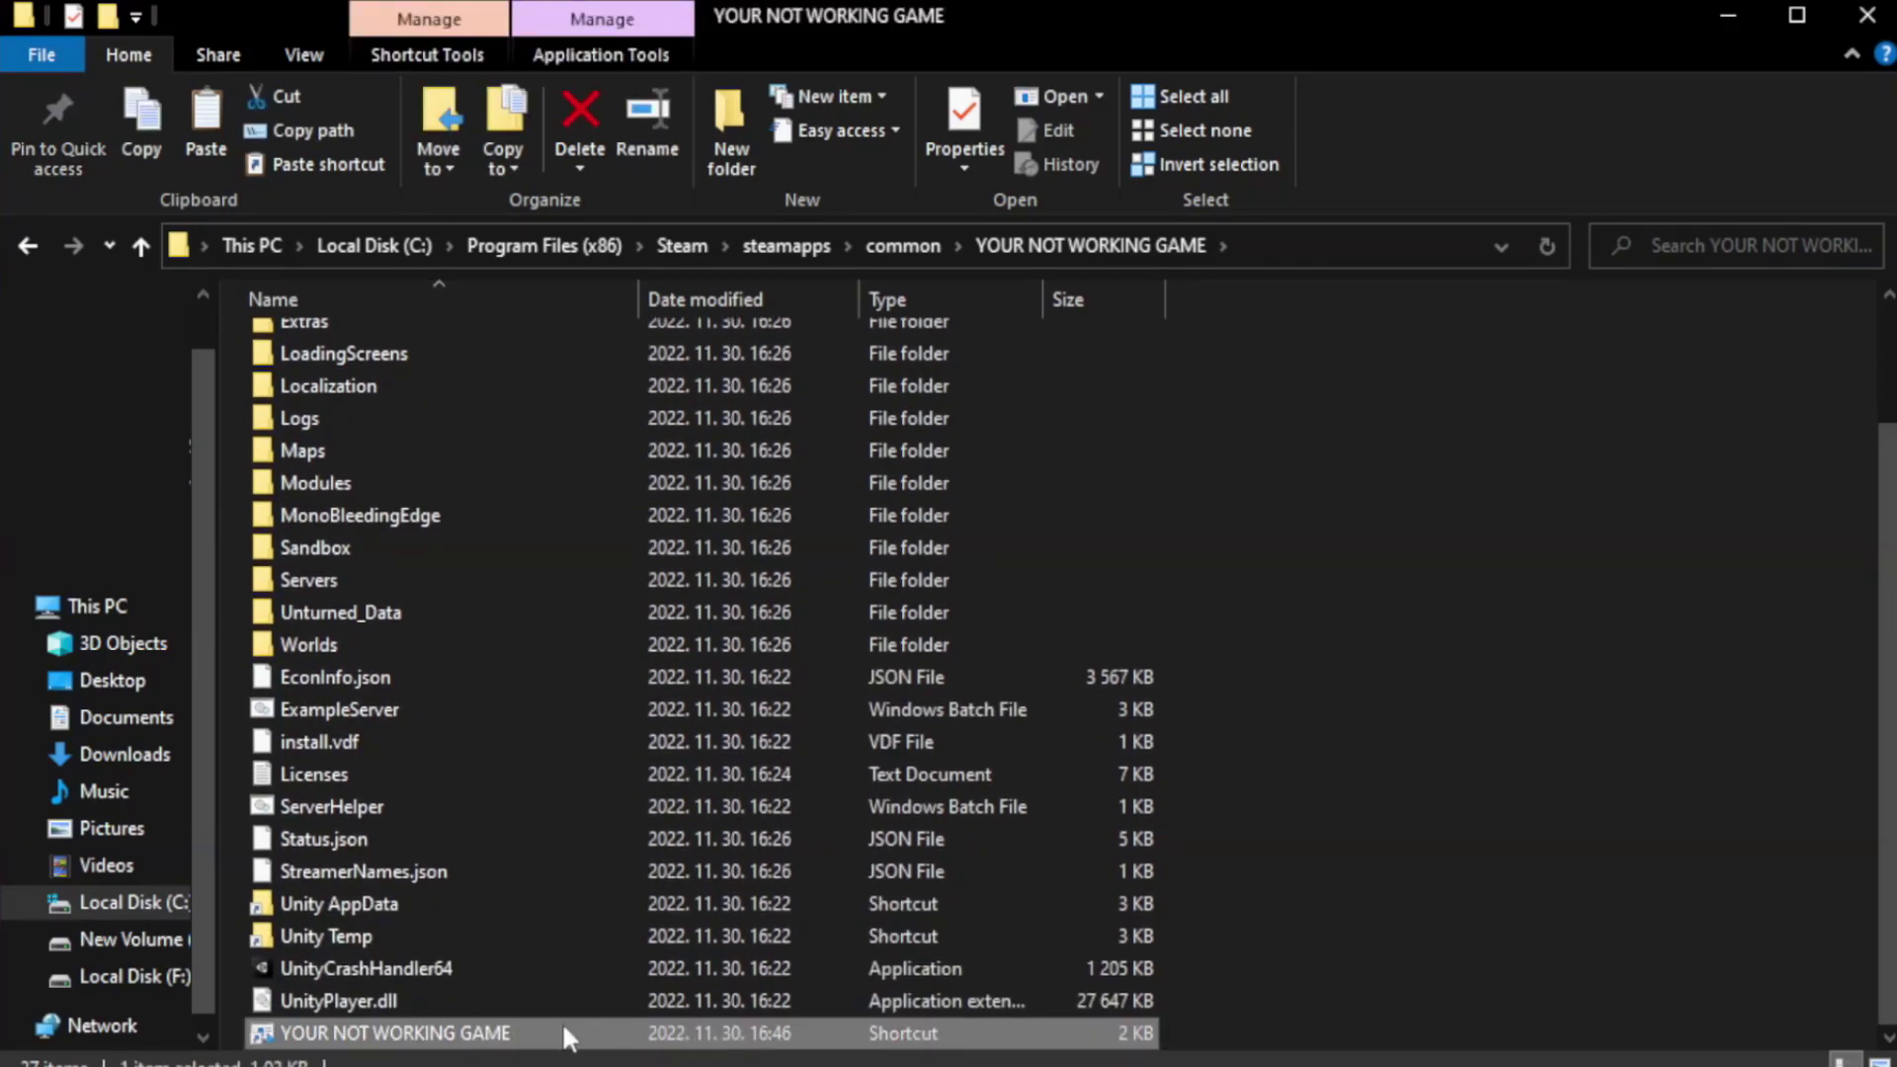
right_click(632, 1028)
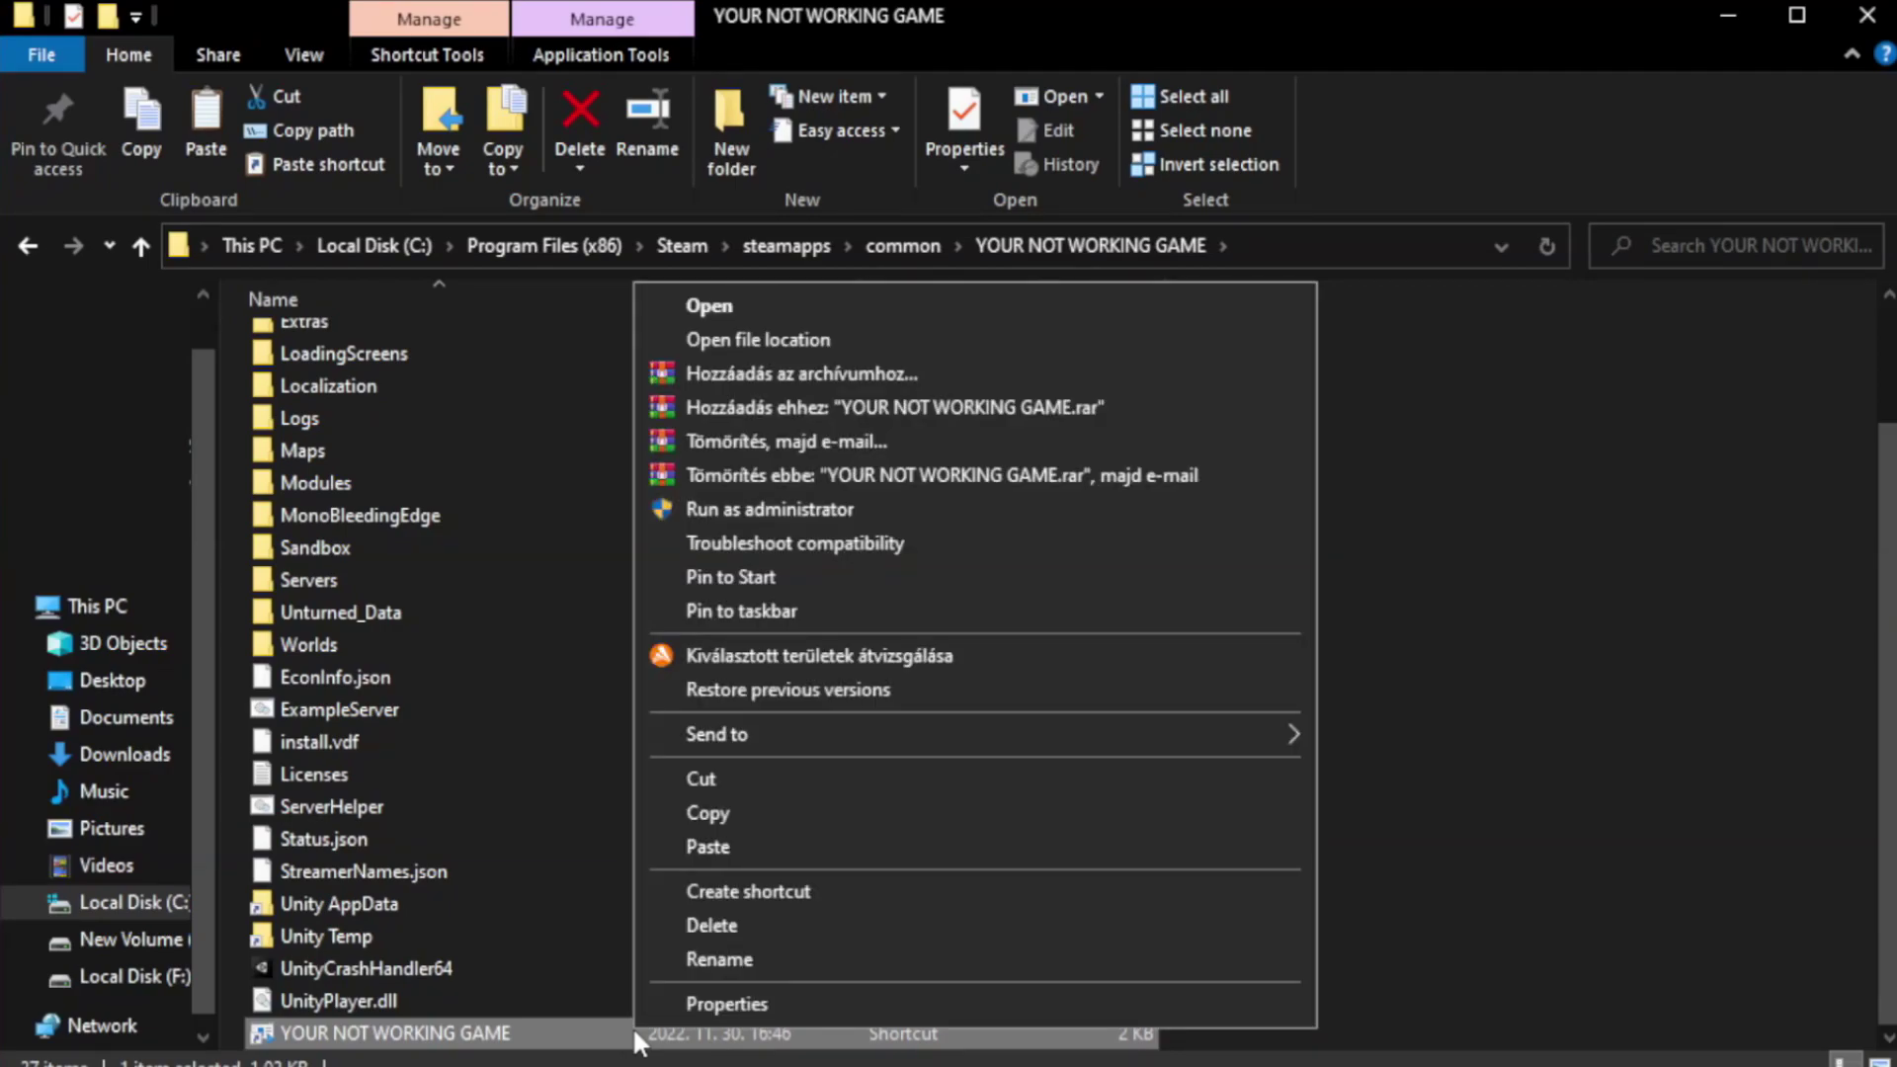
left_click(966, 998)
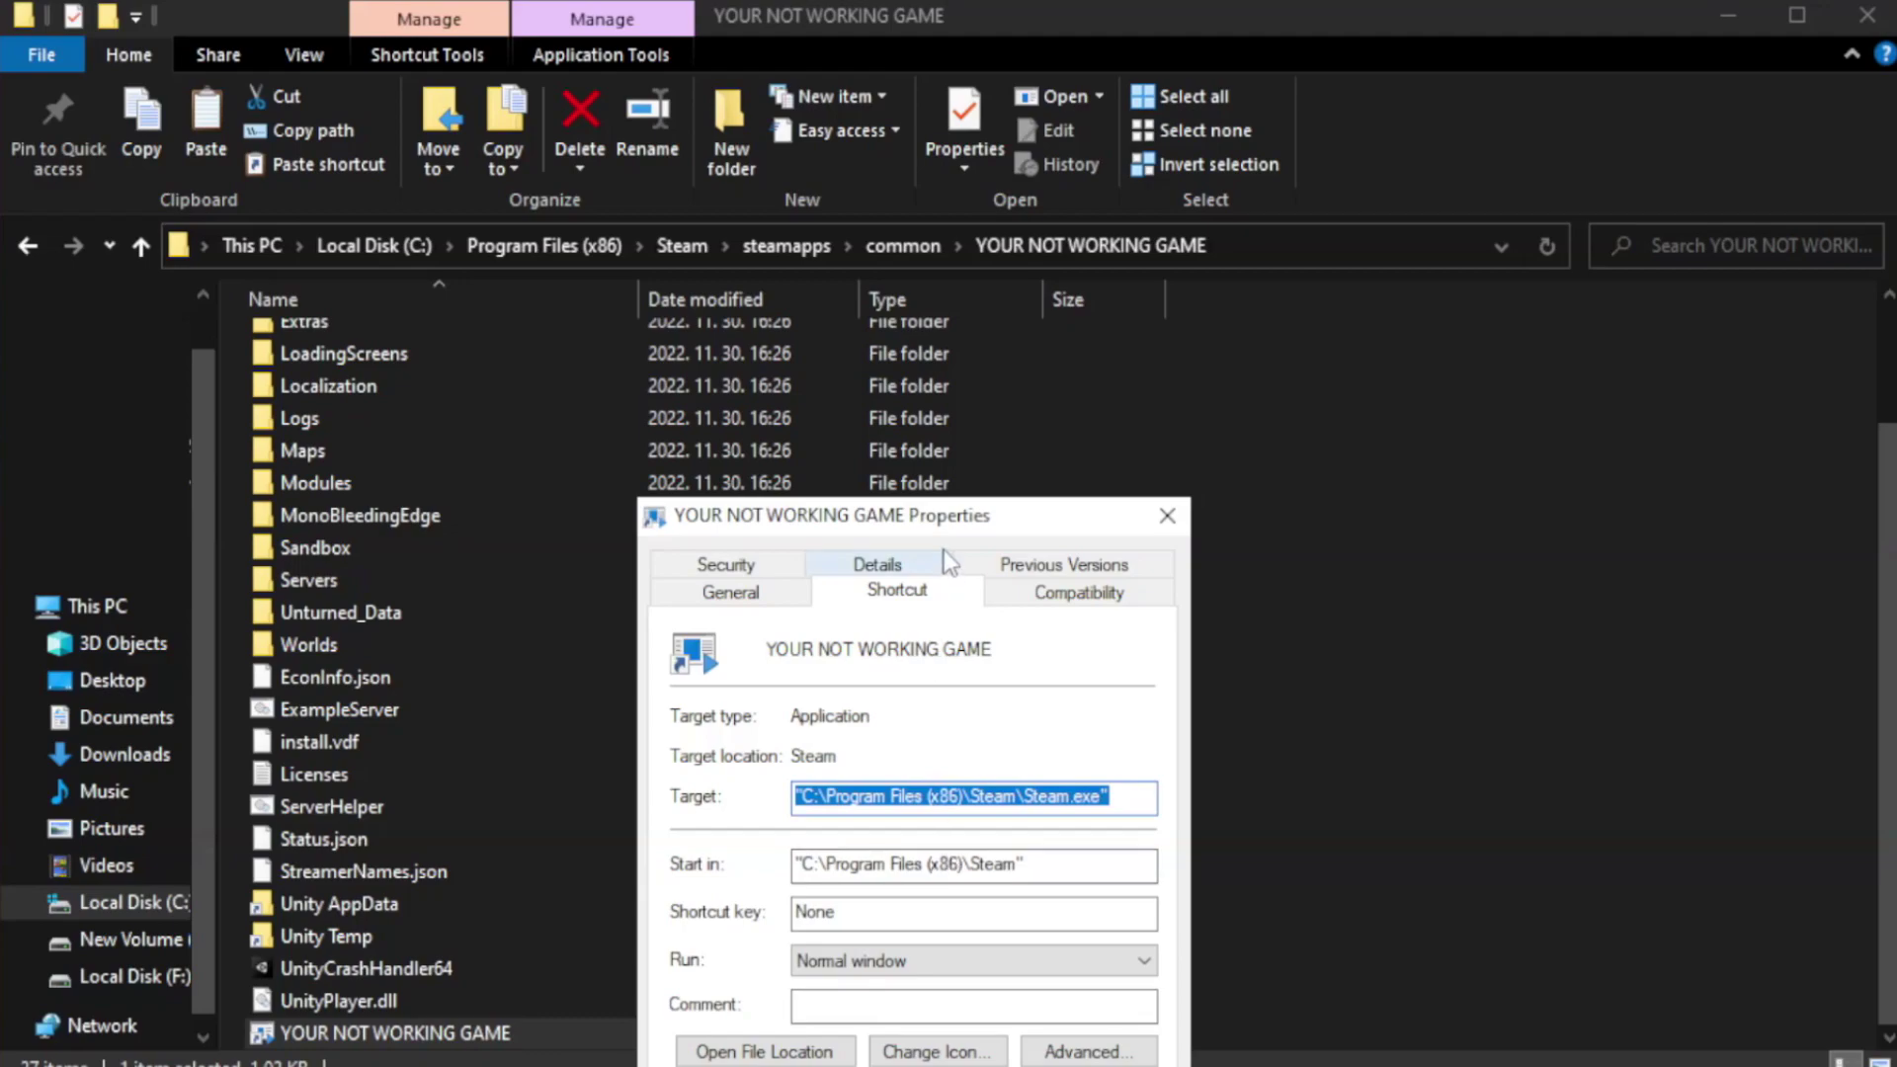
left_click_drag(955, 519, 952, 194)
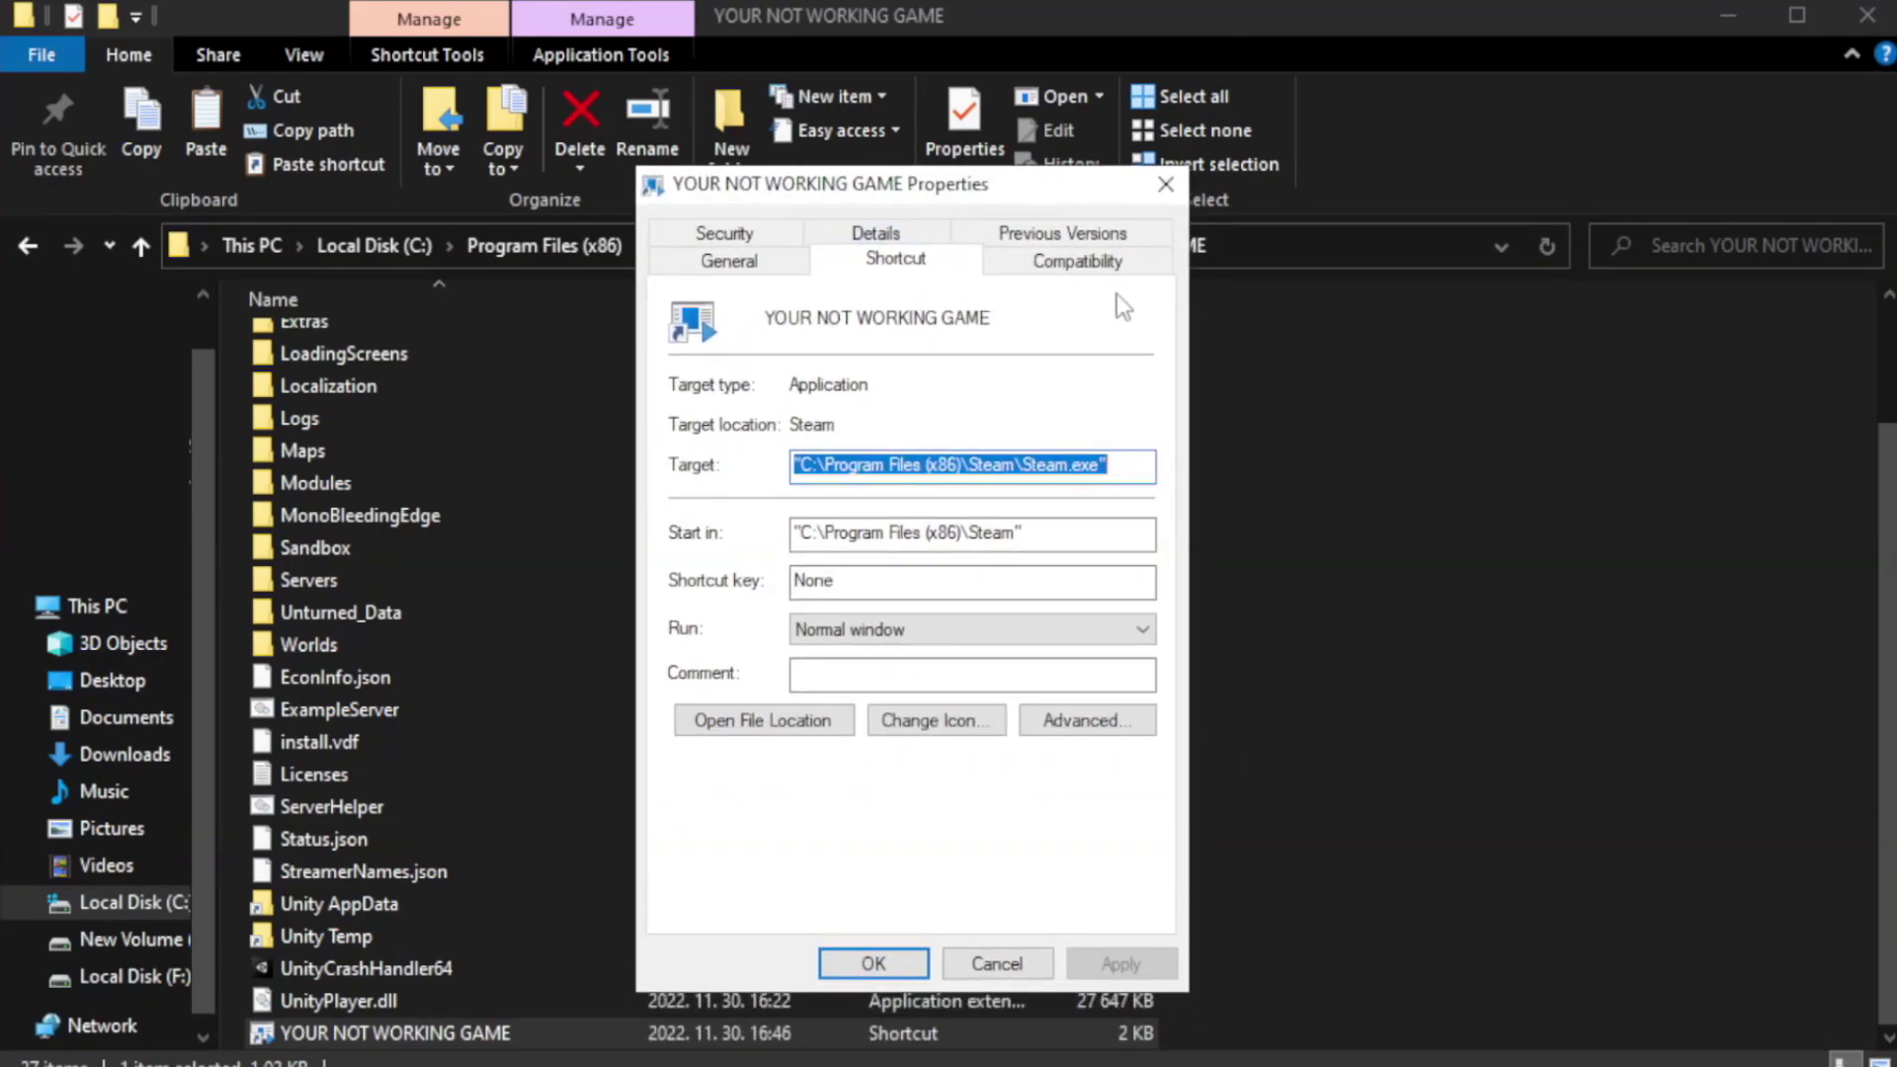
Step: Set the shortcut to Windows 8 compatibility mode, run as administrator, no fullscreen optimizations
left_click(1065, 265)
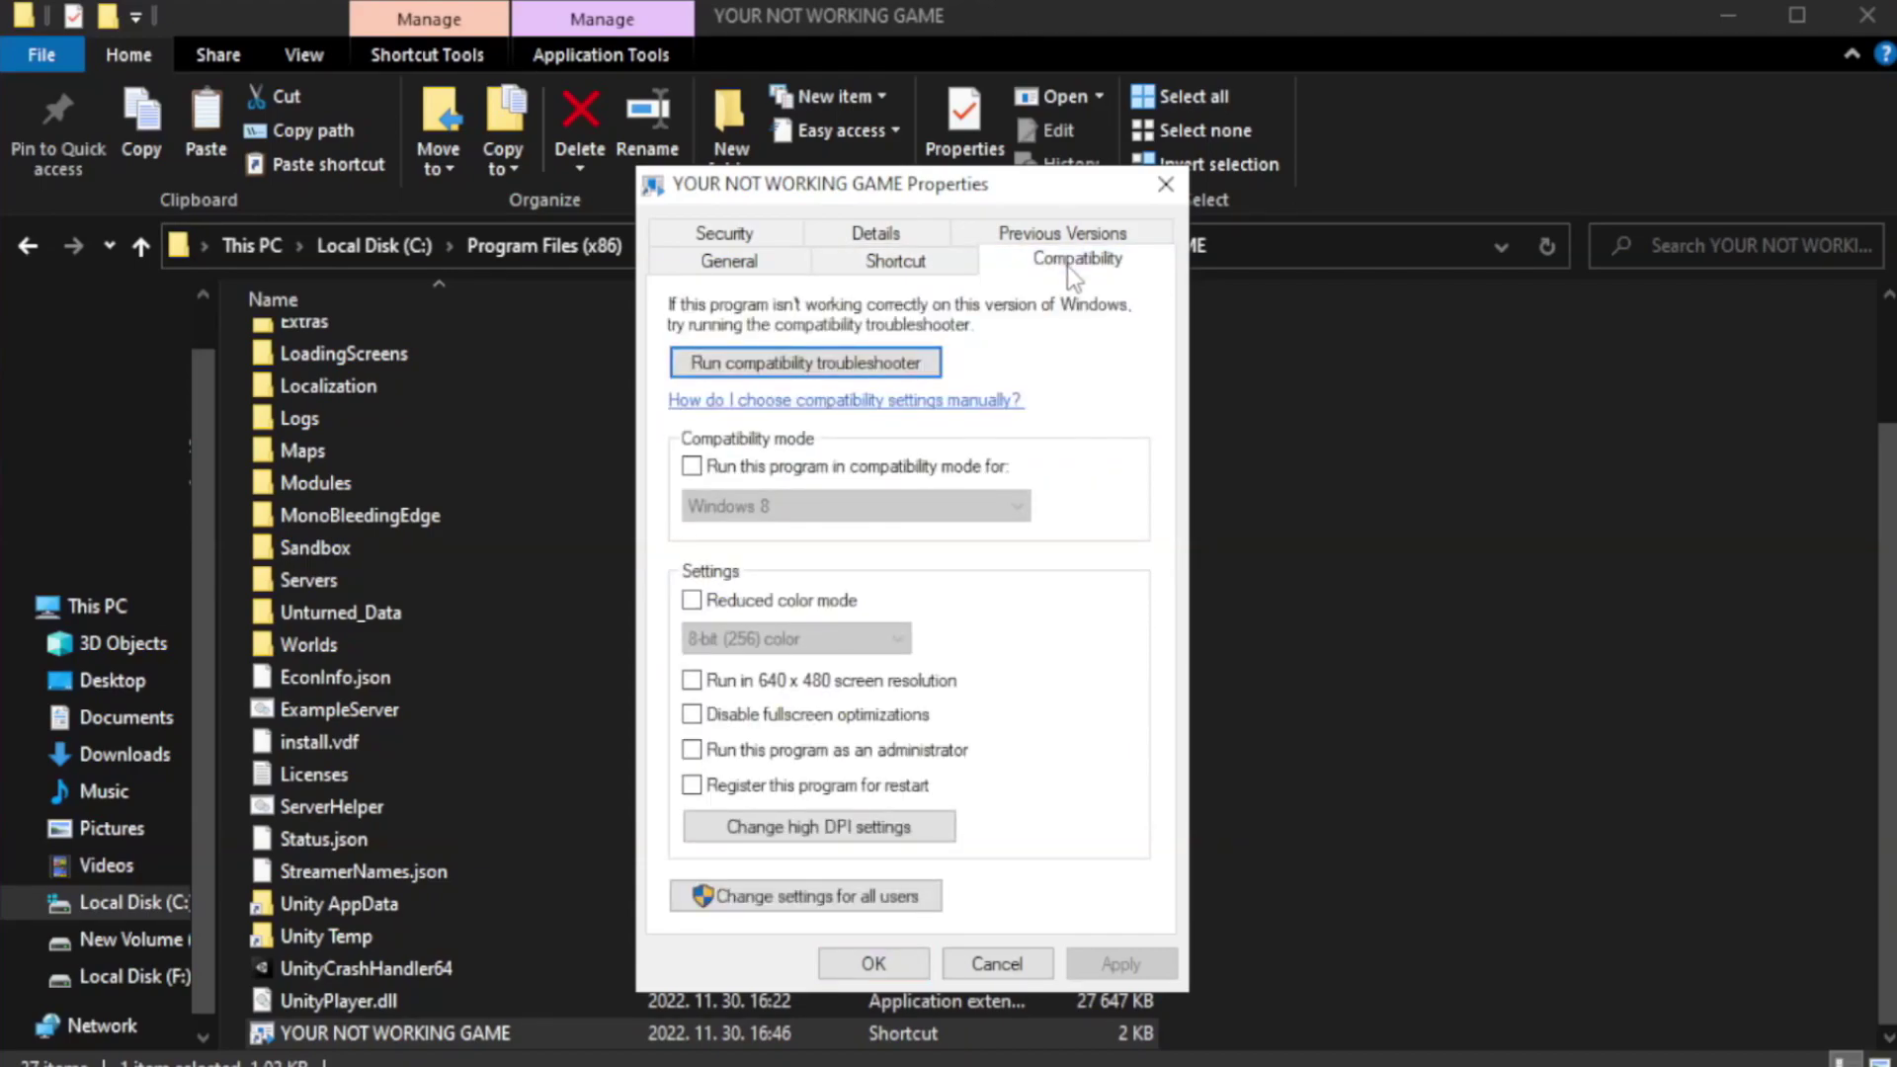
left_click(750, 465)
left_click(853, 506)
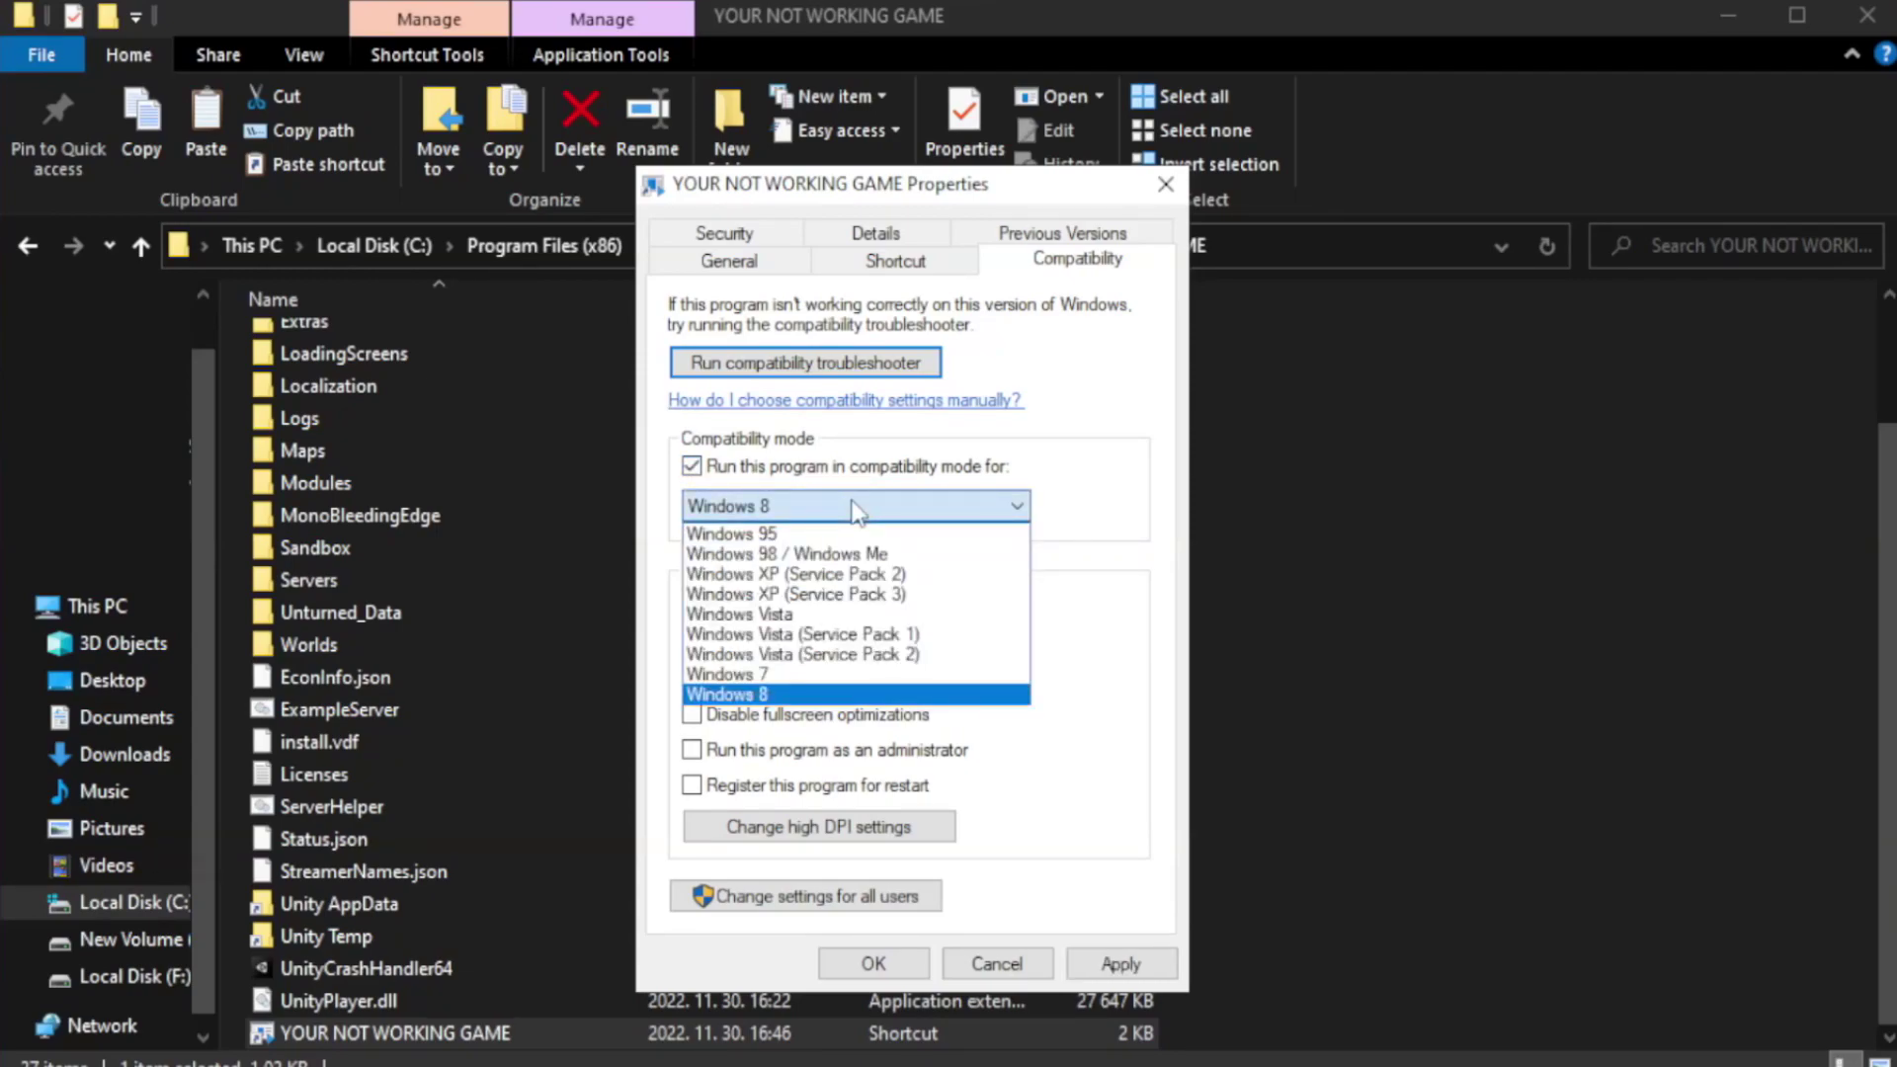
left_click(805, 697)
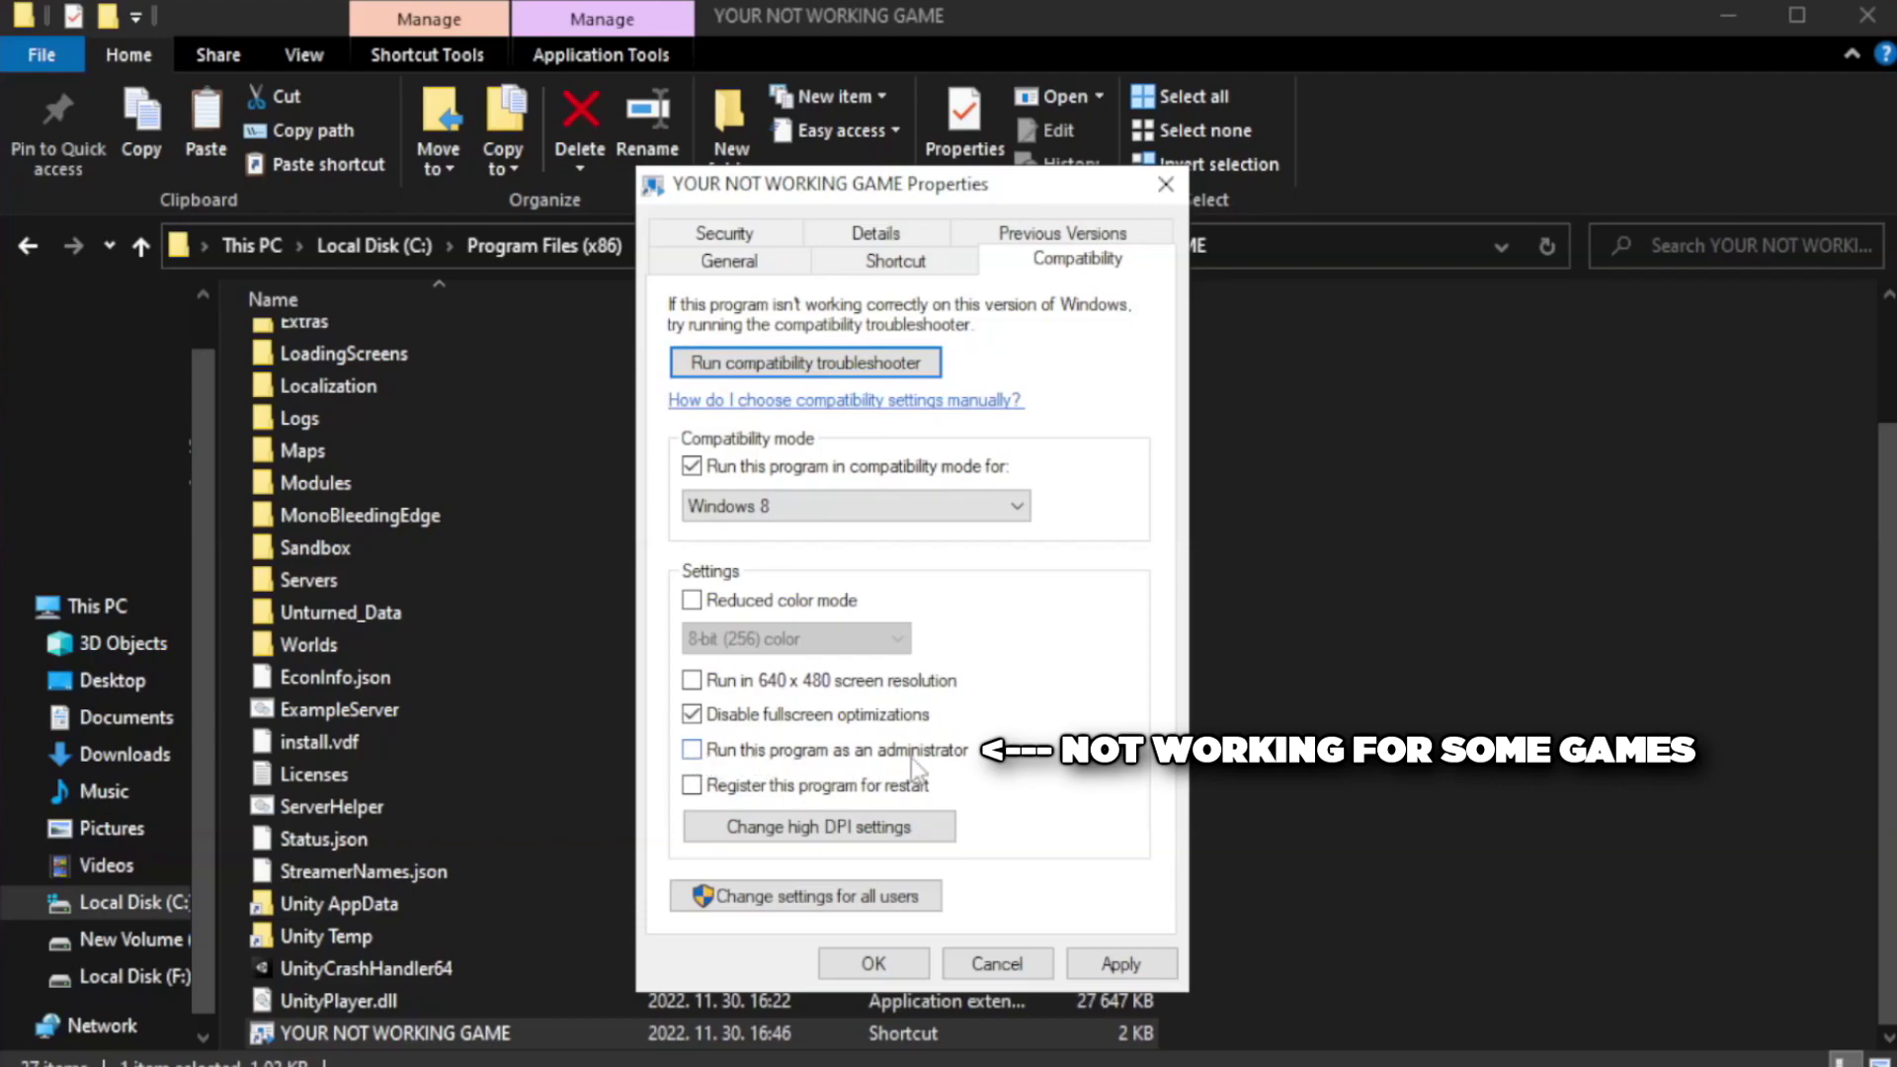
left_click(744, 763)
left_click(1120, 967)
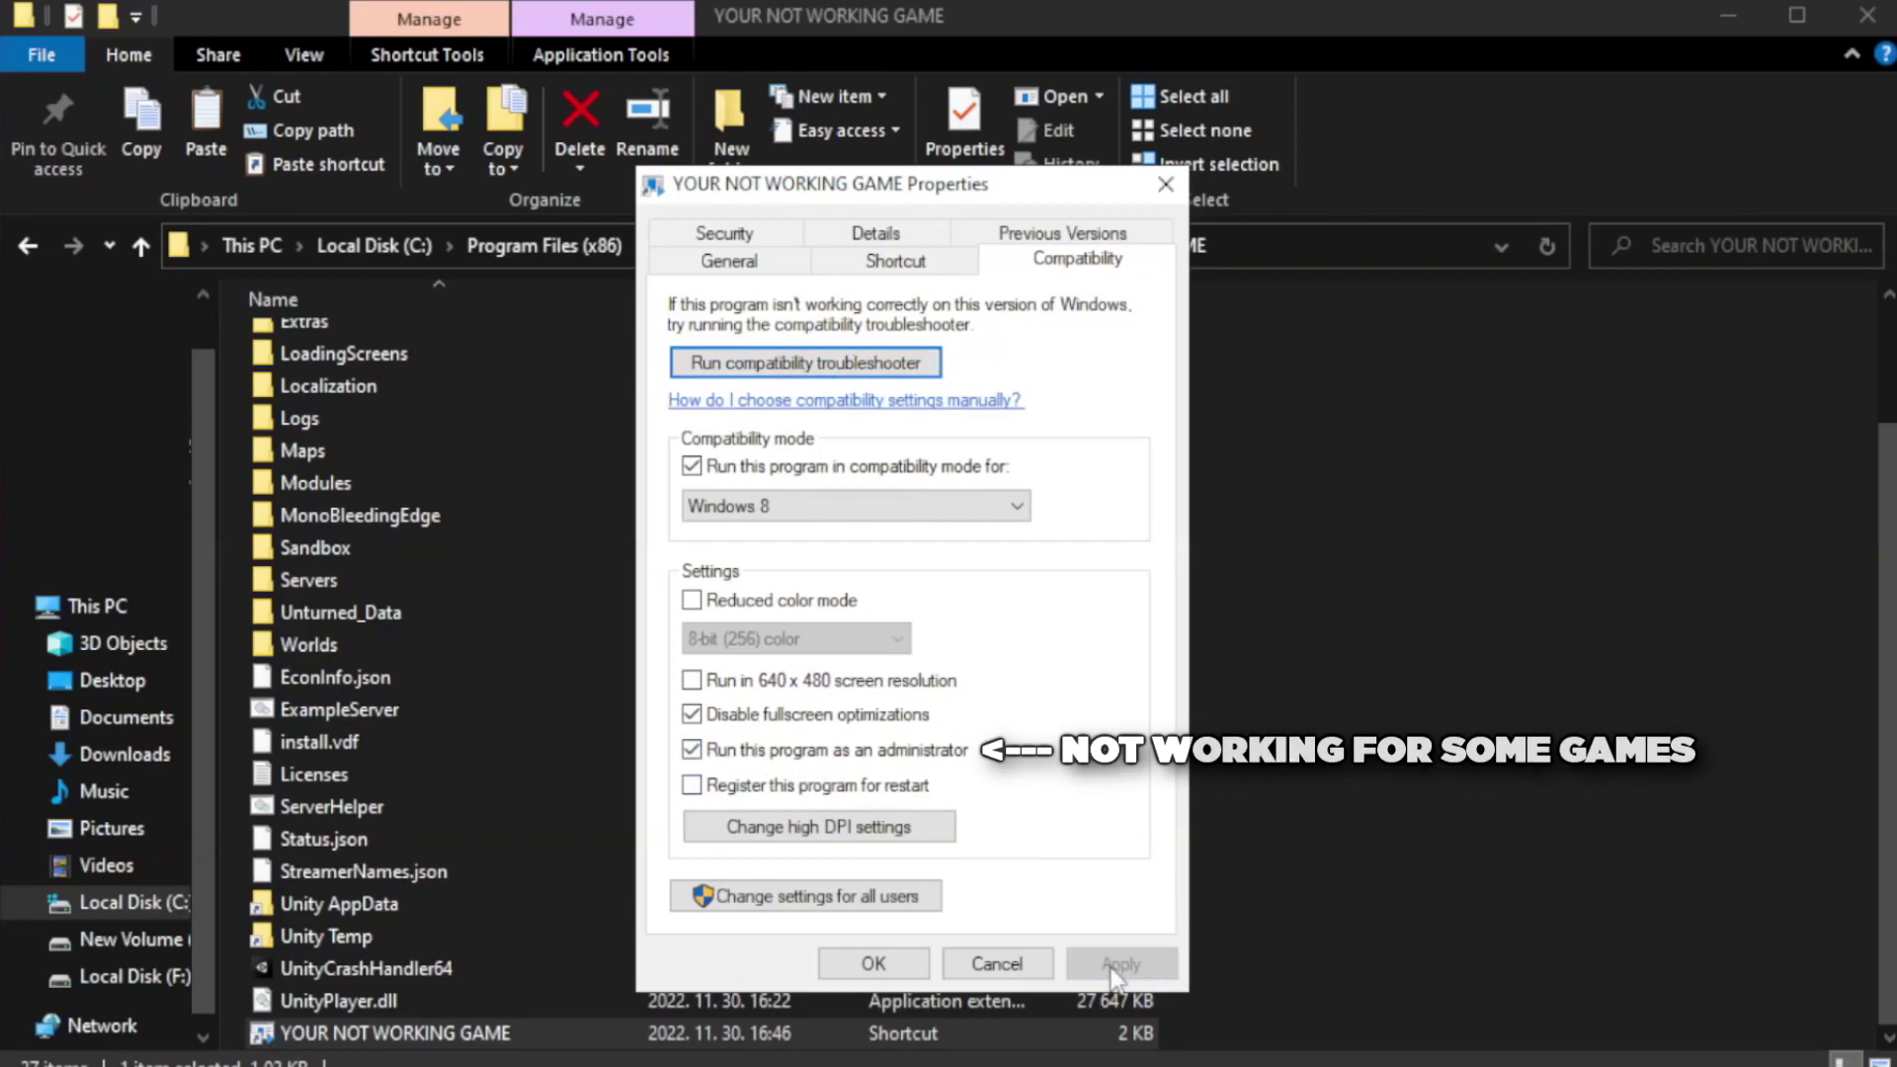
left_click(871, 964)
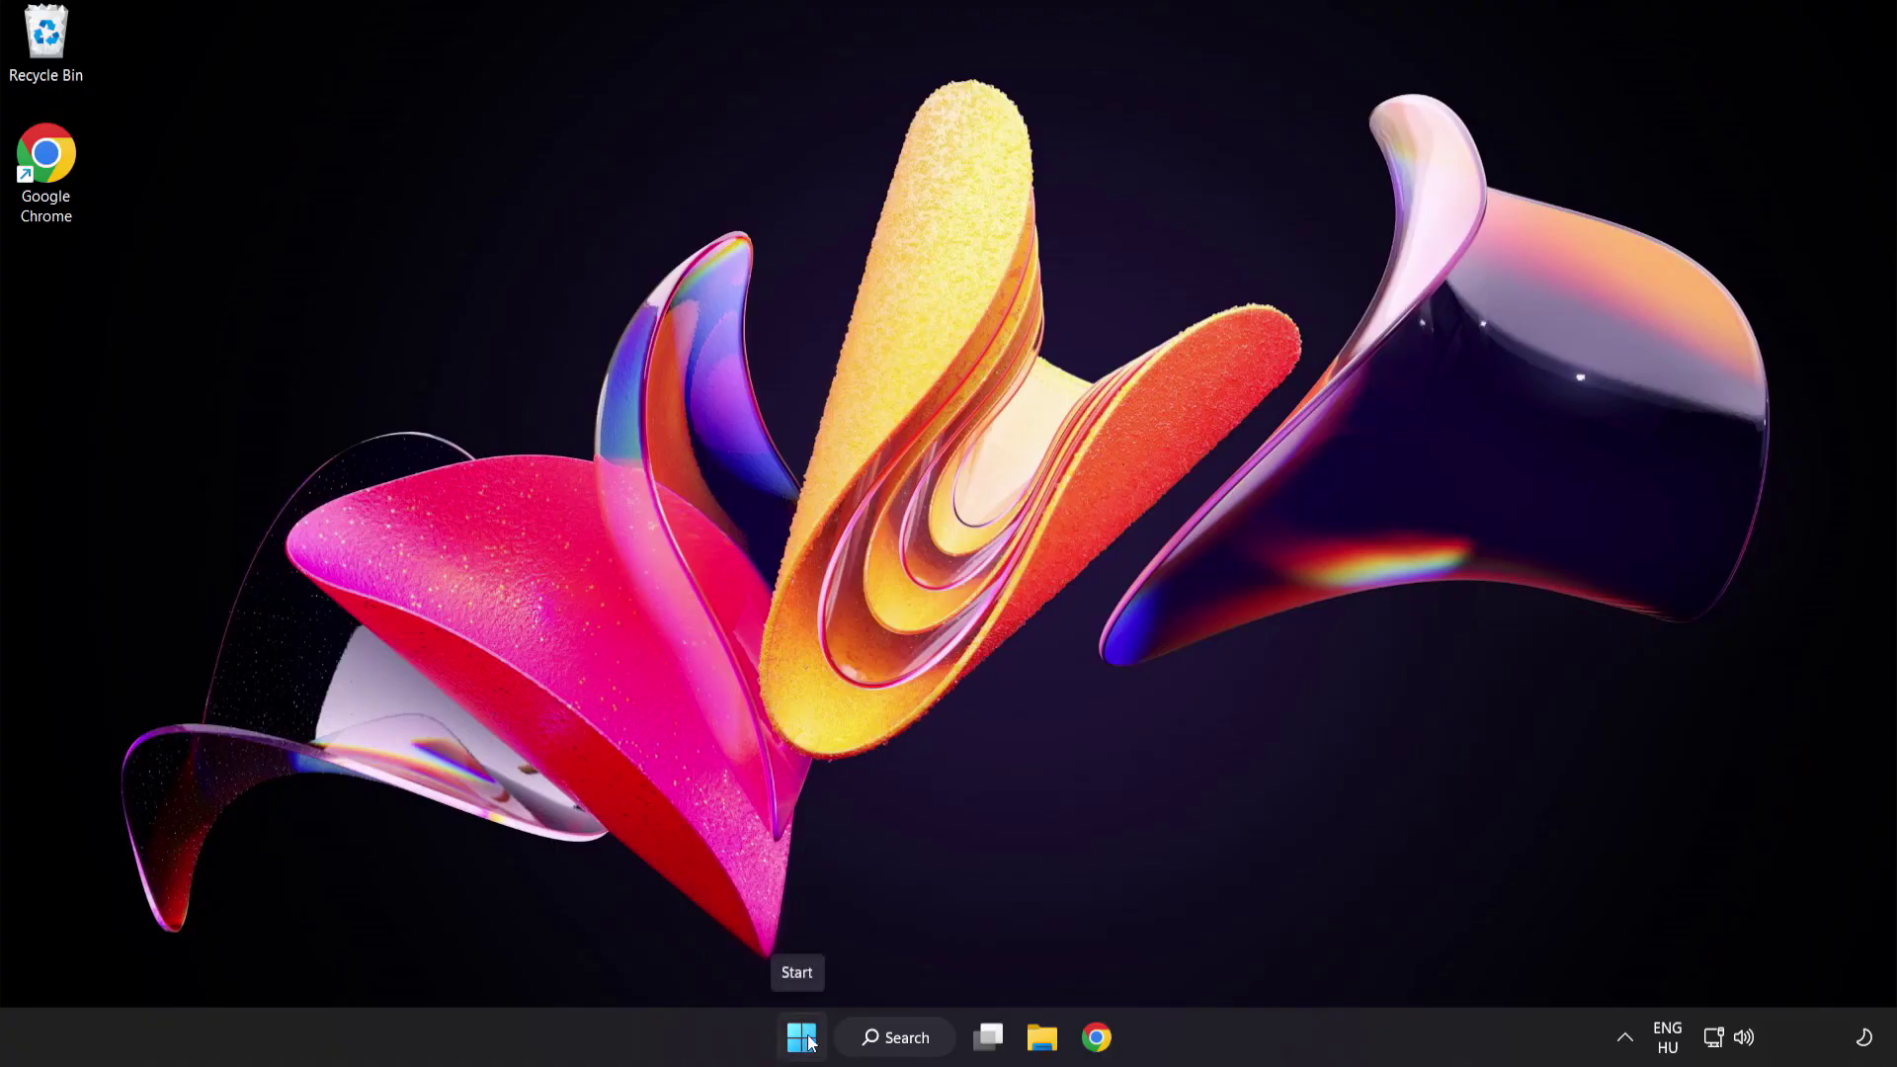
Step: Open Task Manager from the Start menu on its Startup apps list
right_click(807, 1043)
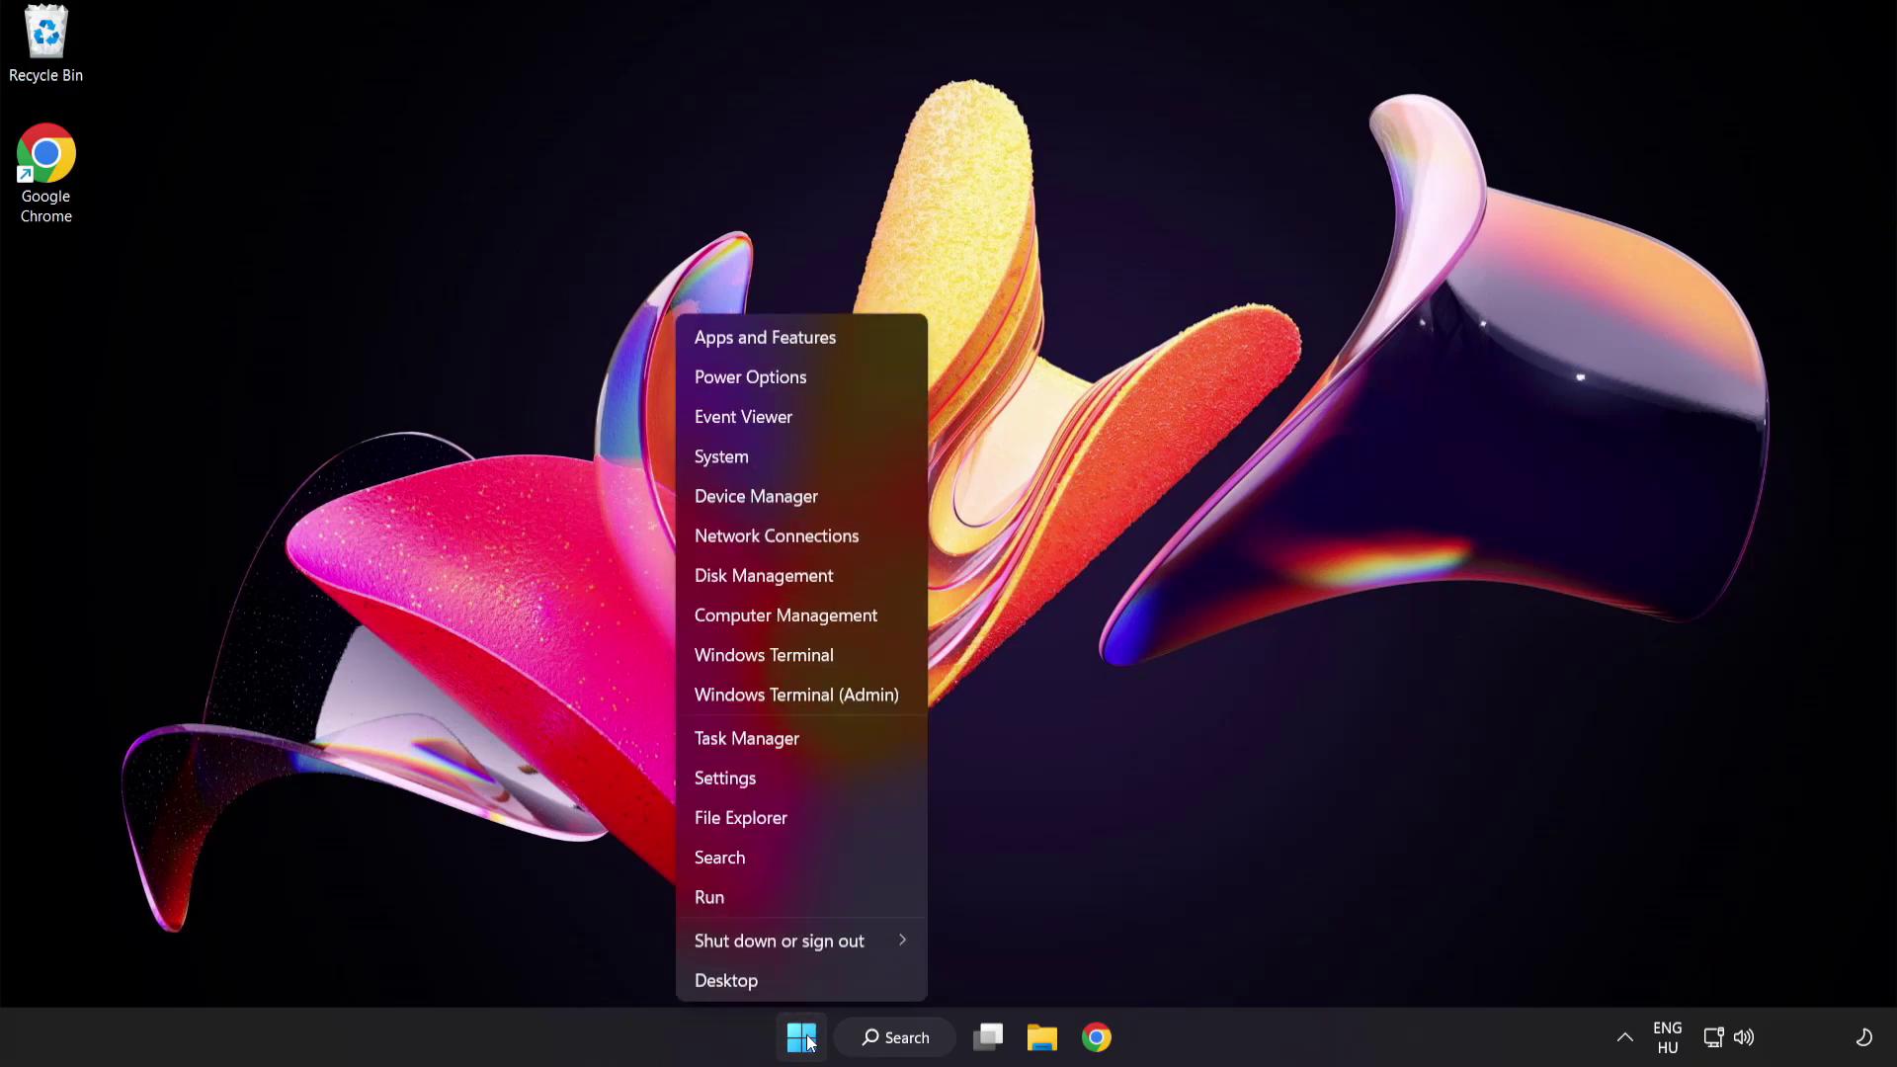
left_click(820, 741)
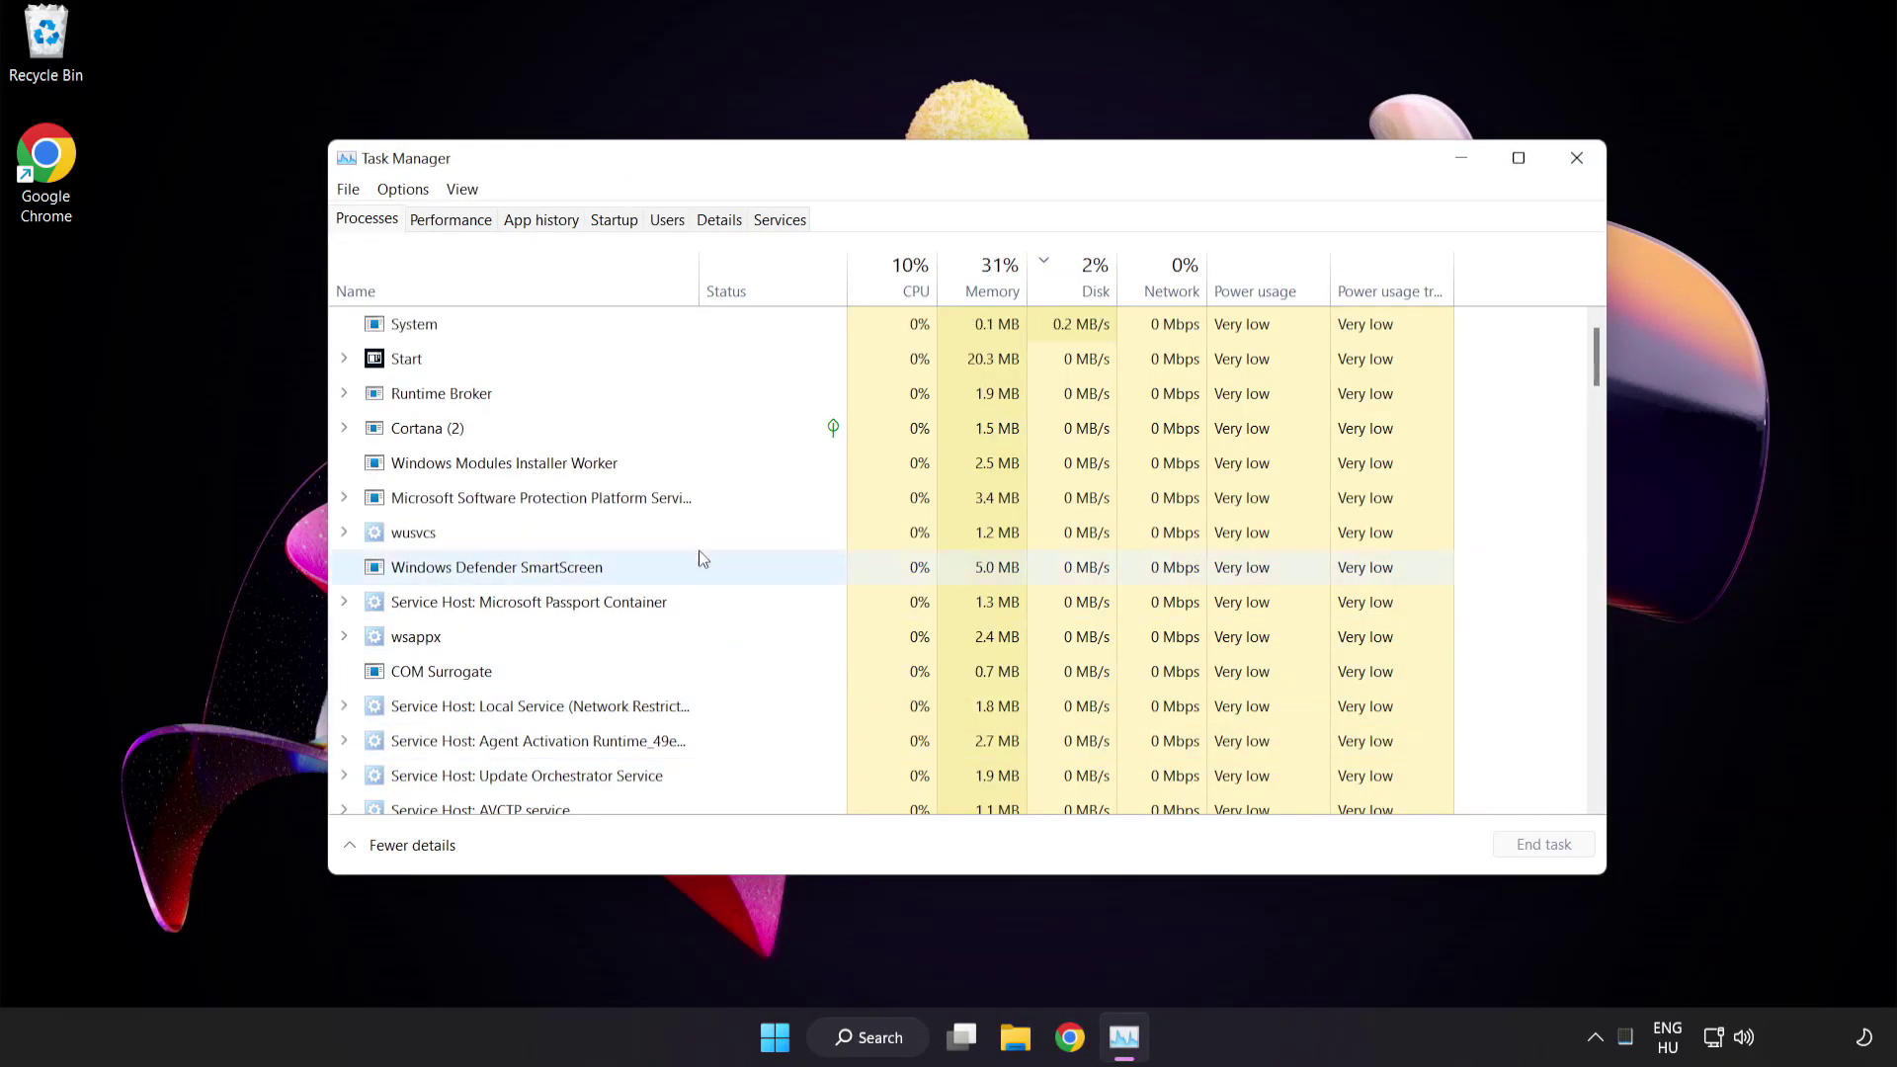
left_click(614, 220)
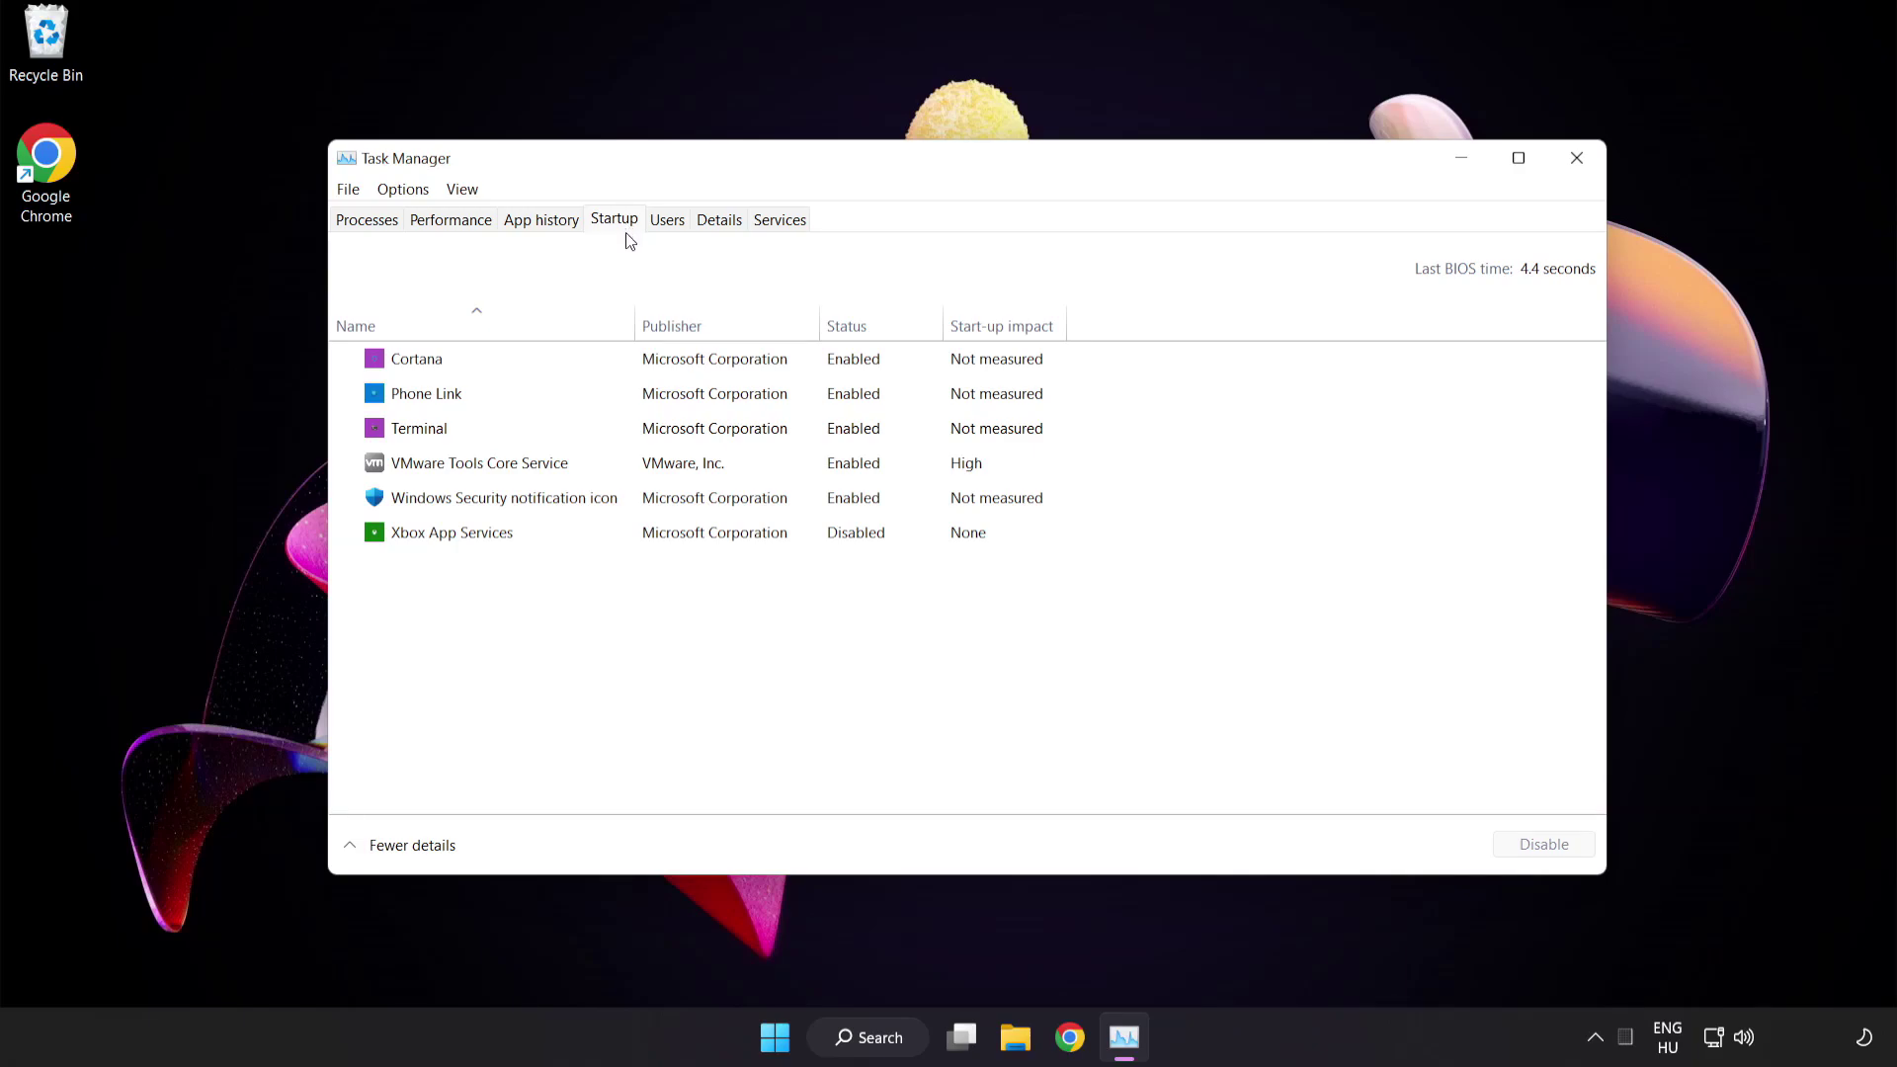
Step: Disable Cortana, Phone Link, Terminal and the Windows Security notification icon at startup
left_click(628, 367)
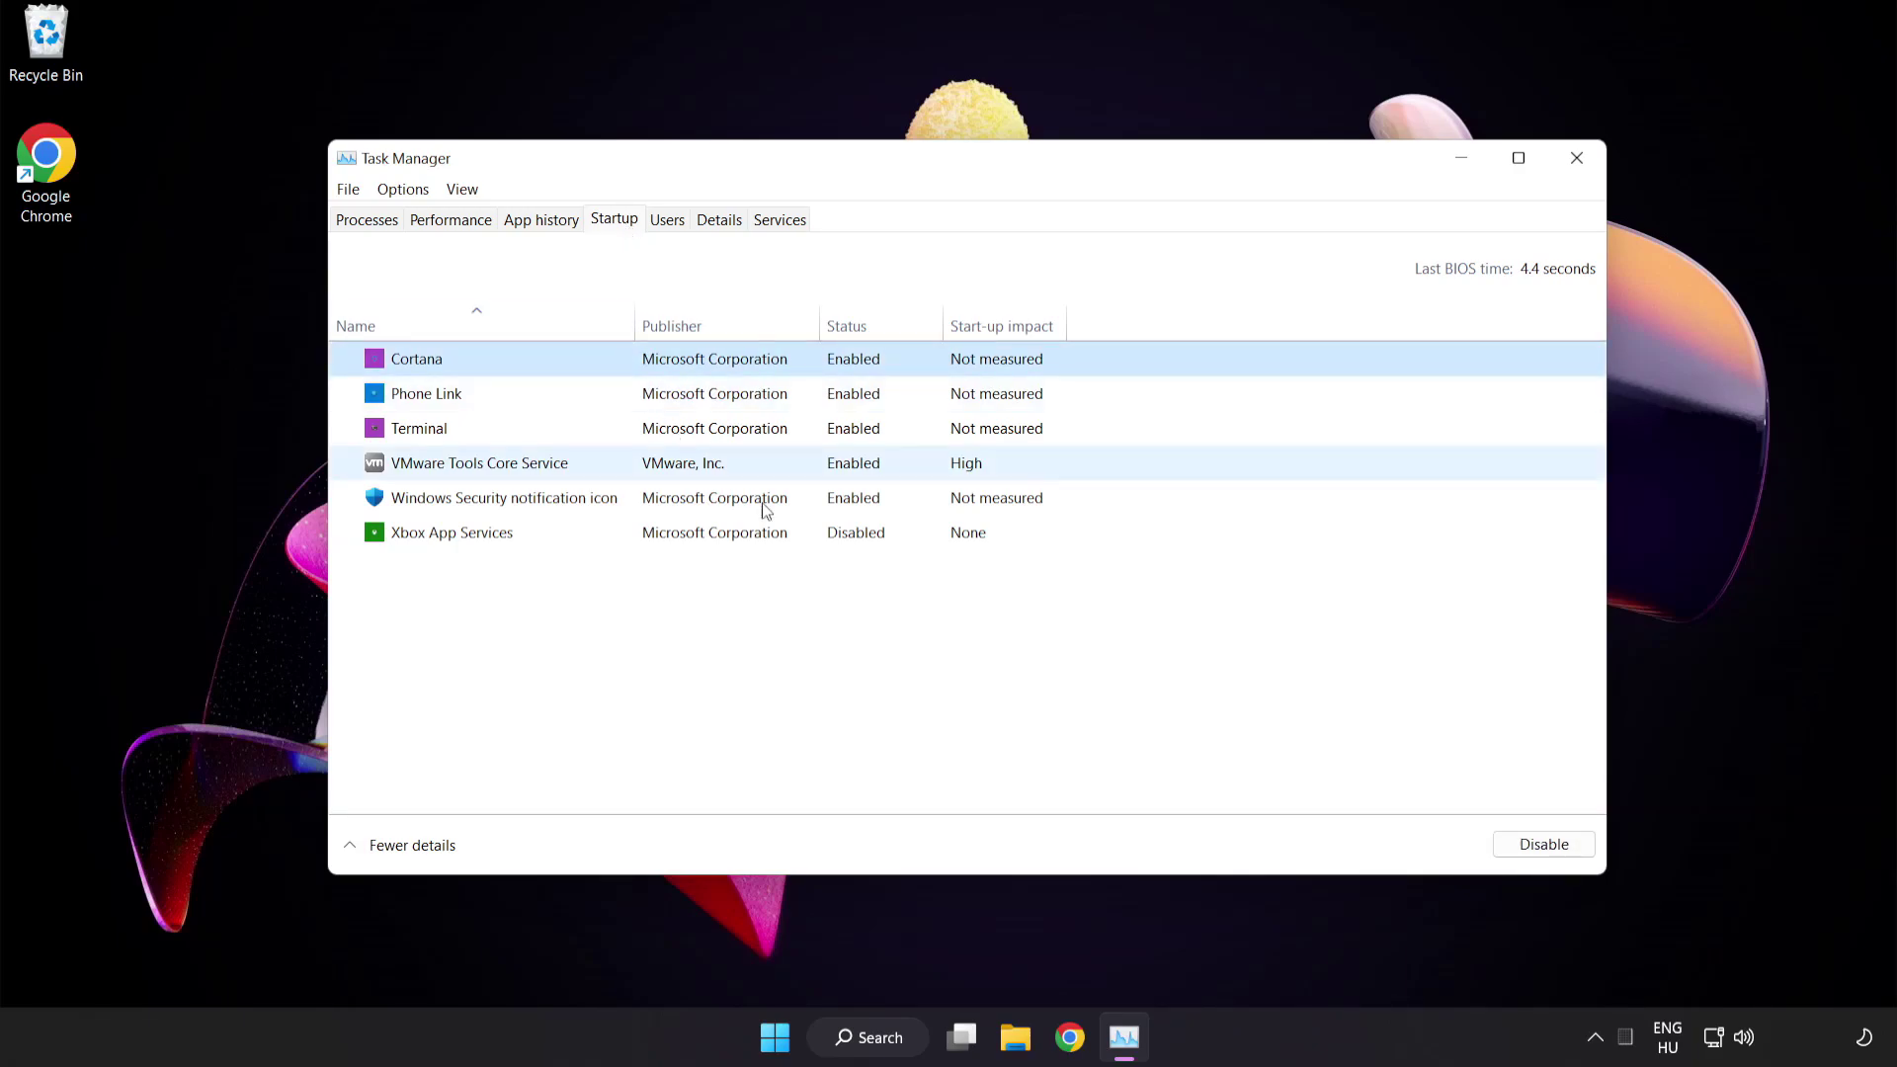
left_click(1553, 851)
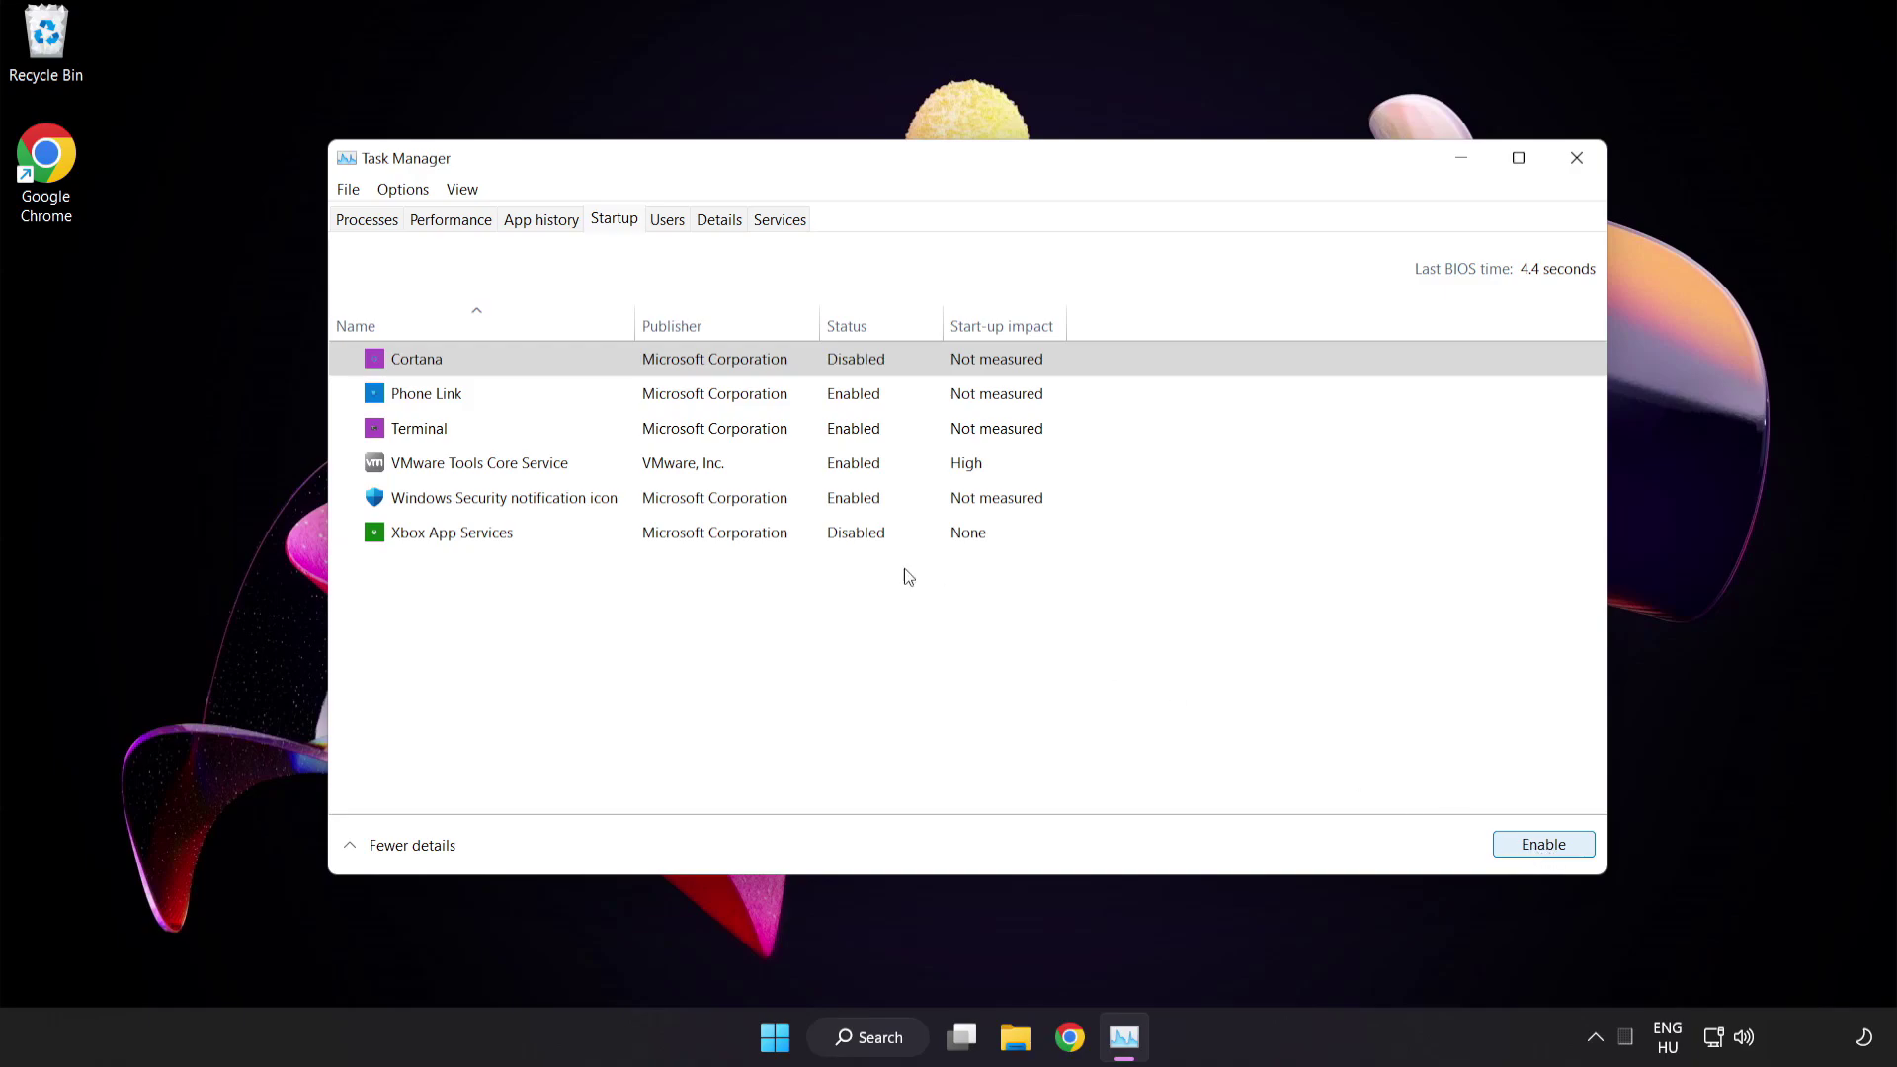
left_click(588, 394)
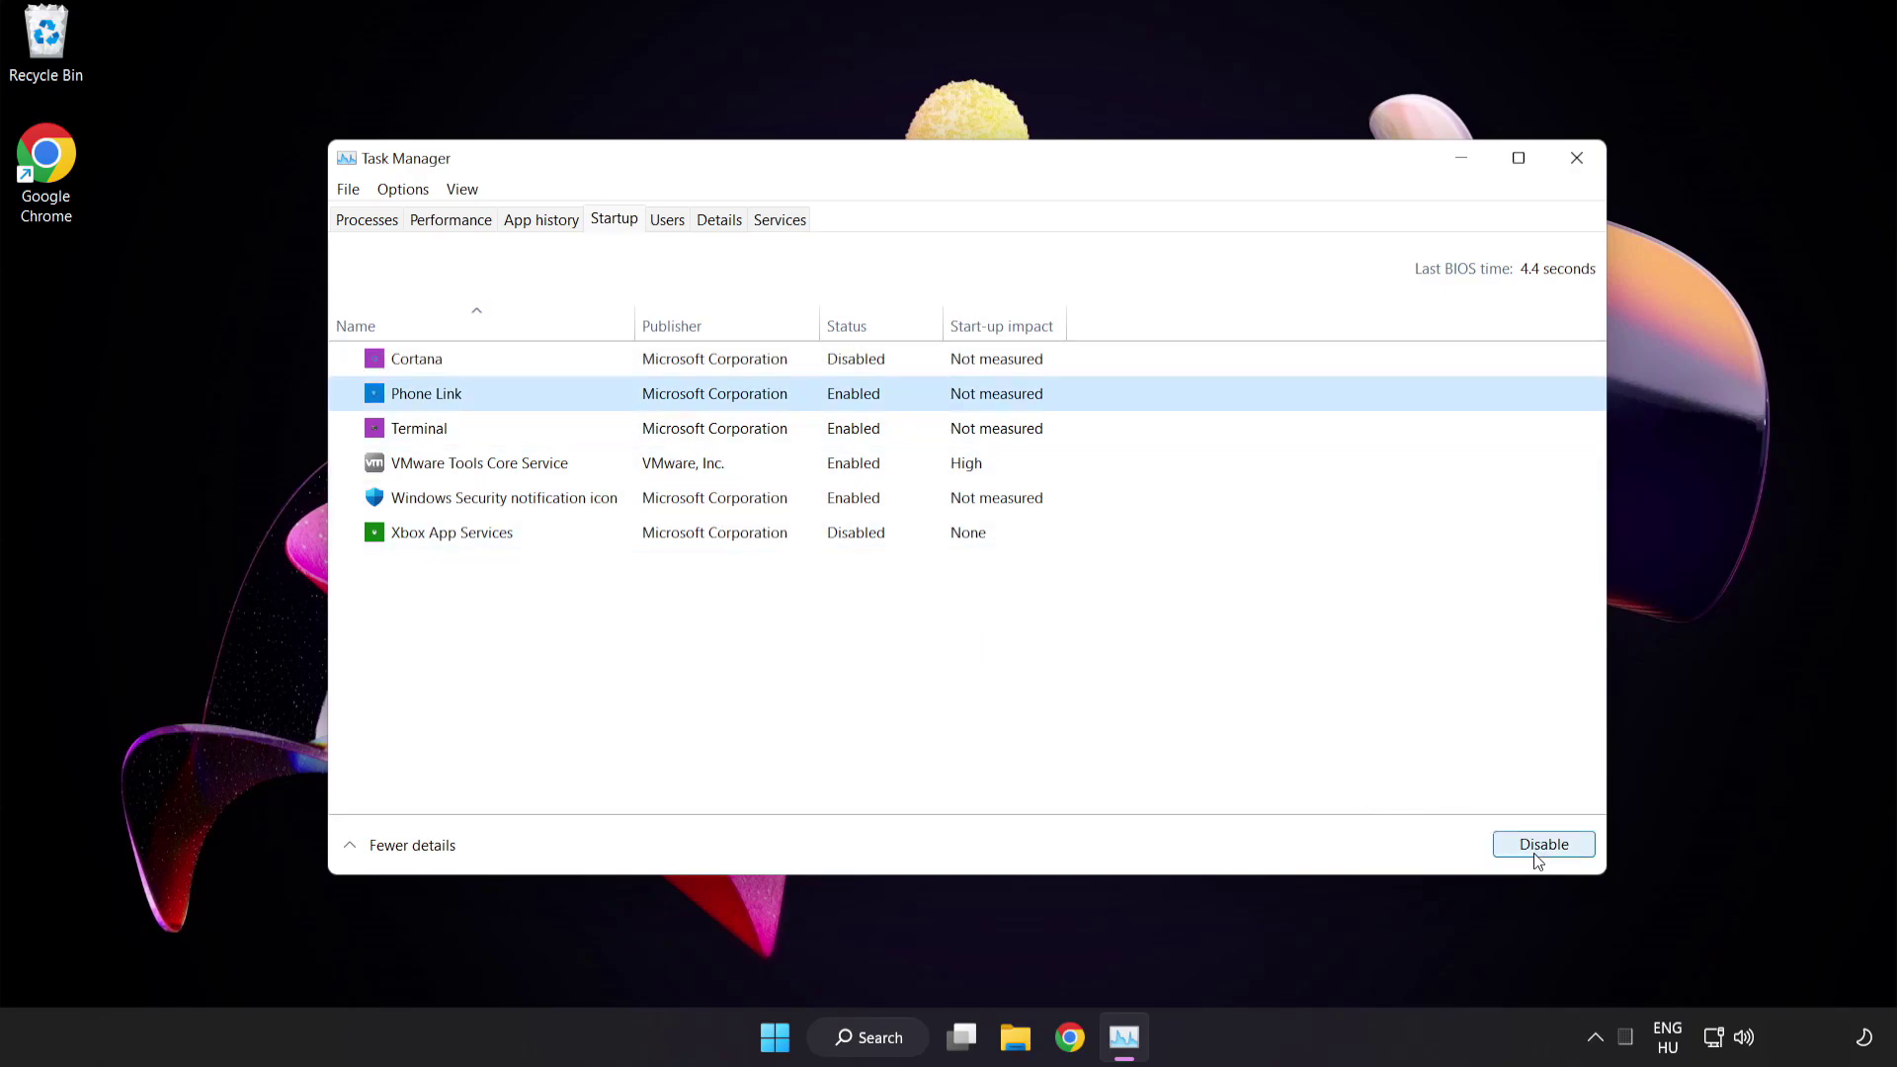
left_click(1536, 848)
left_click(601, 430)
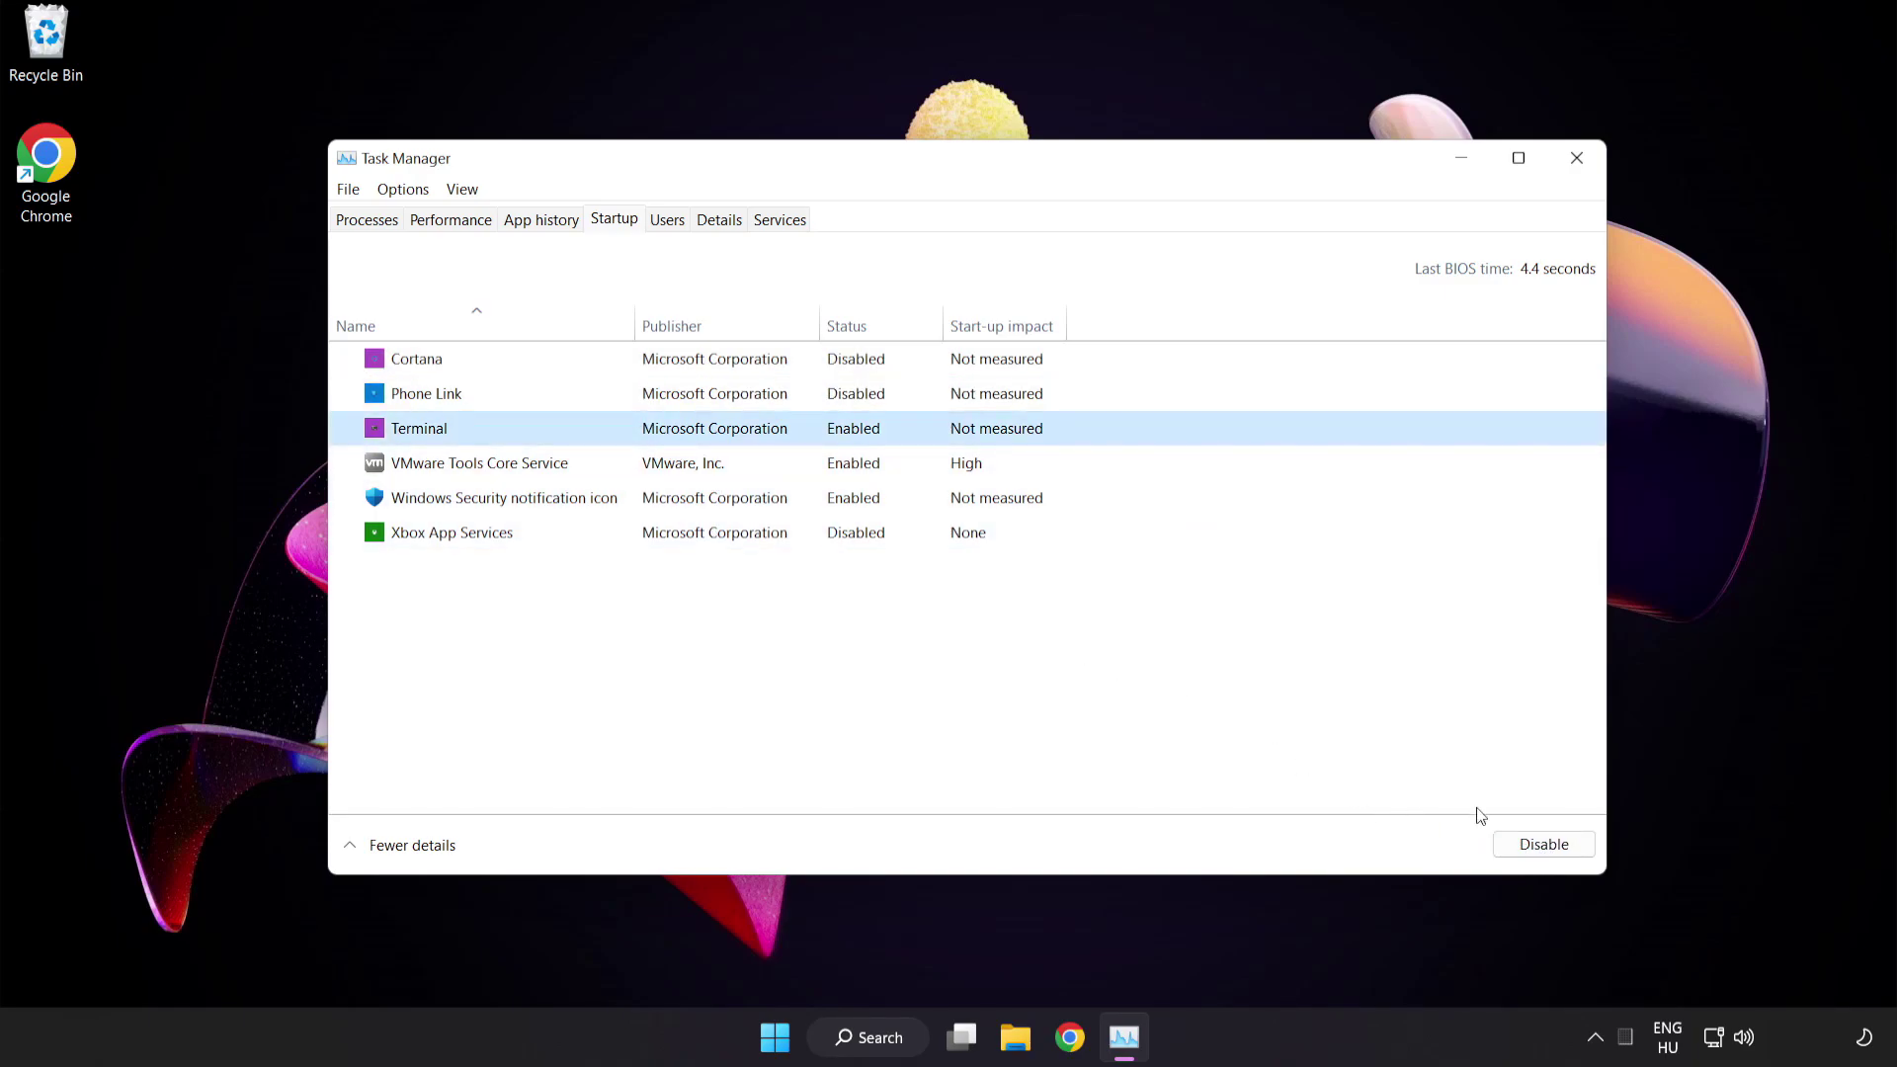
left_click(1495, 842)
left_click(644, 501)
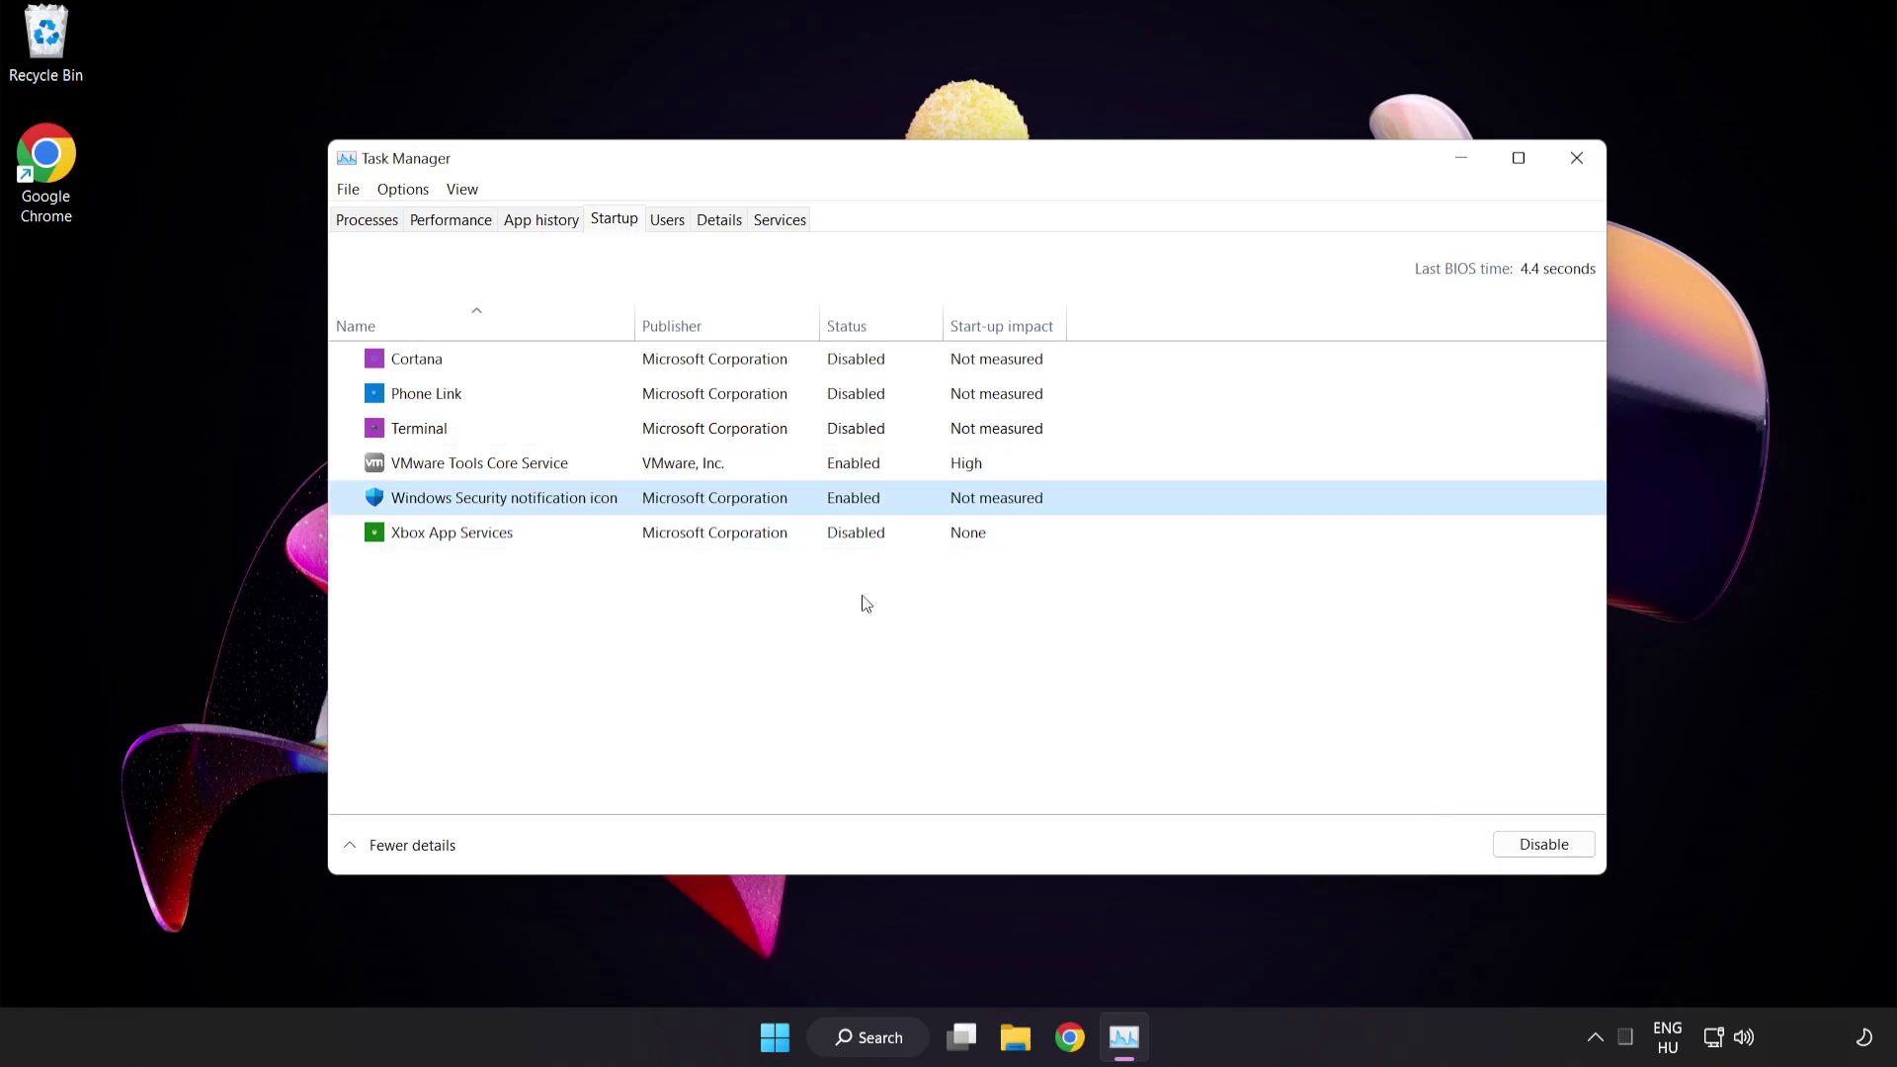
left_click(1527, 850)
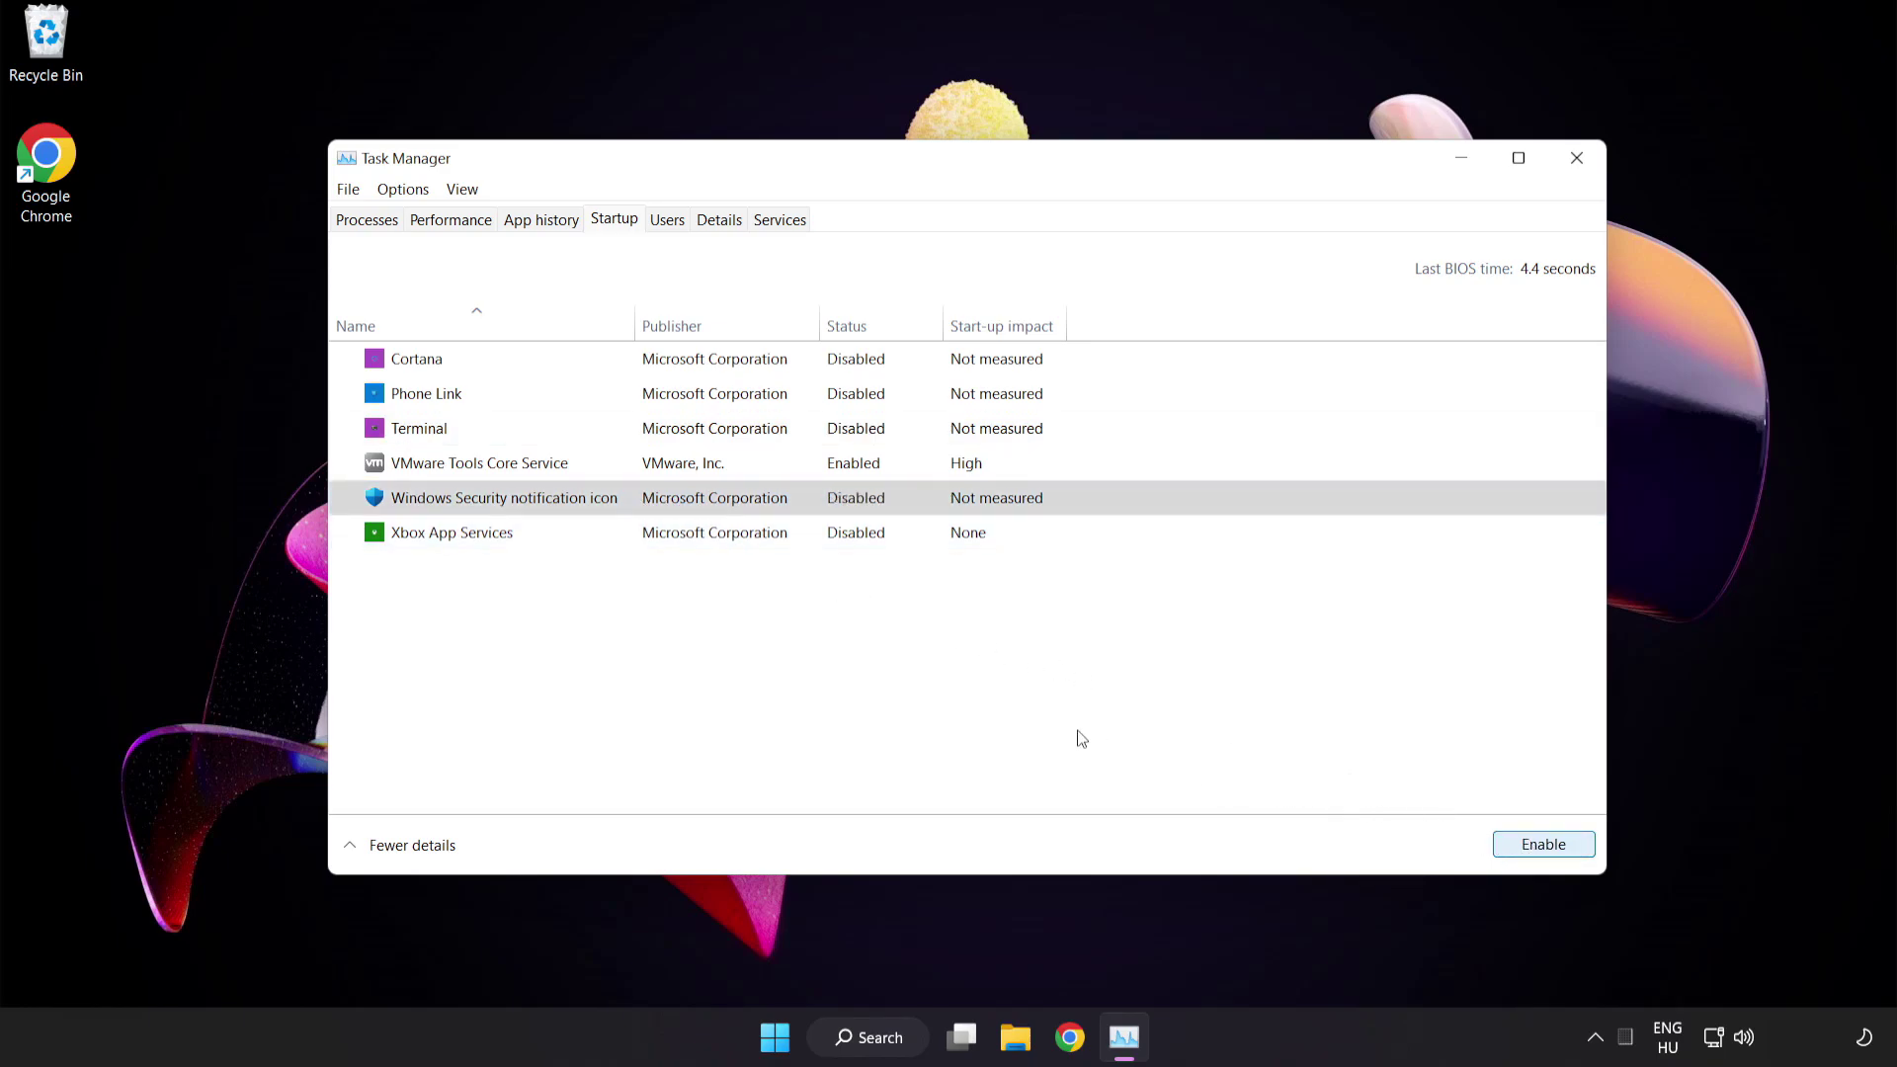
Step: Close Task Manager and launch Command Prompt as administrator from a 'cmd' search
left_click(1577, 164)
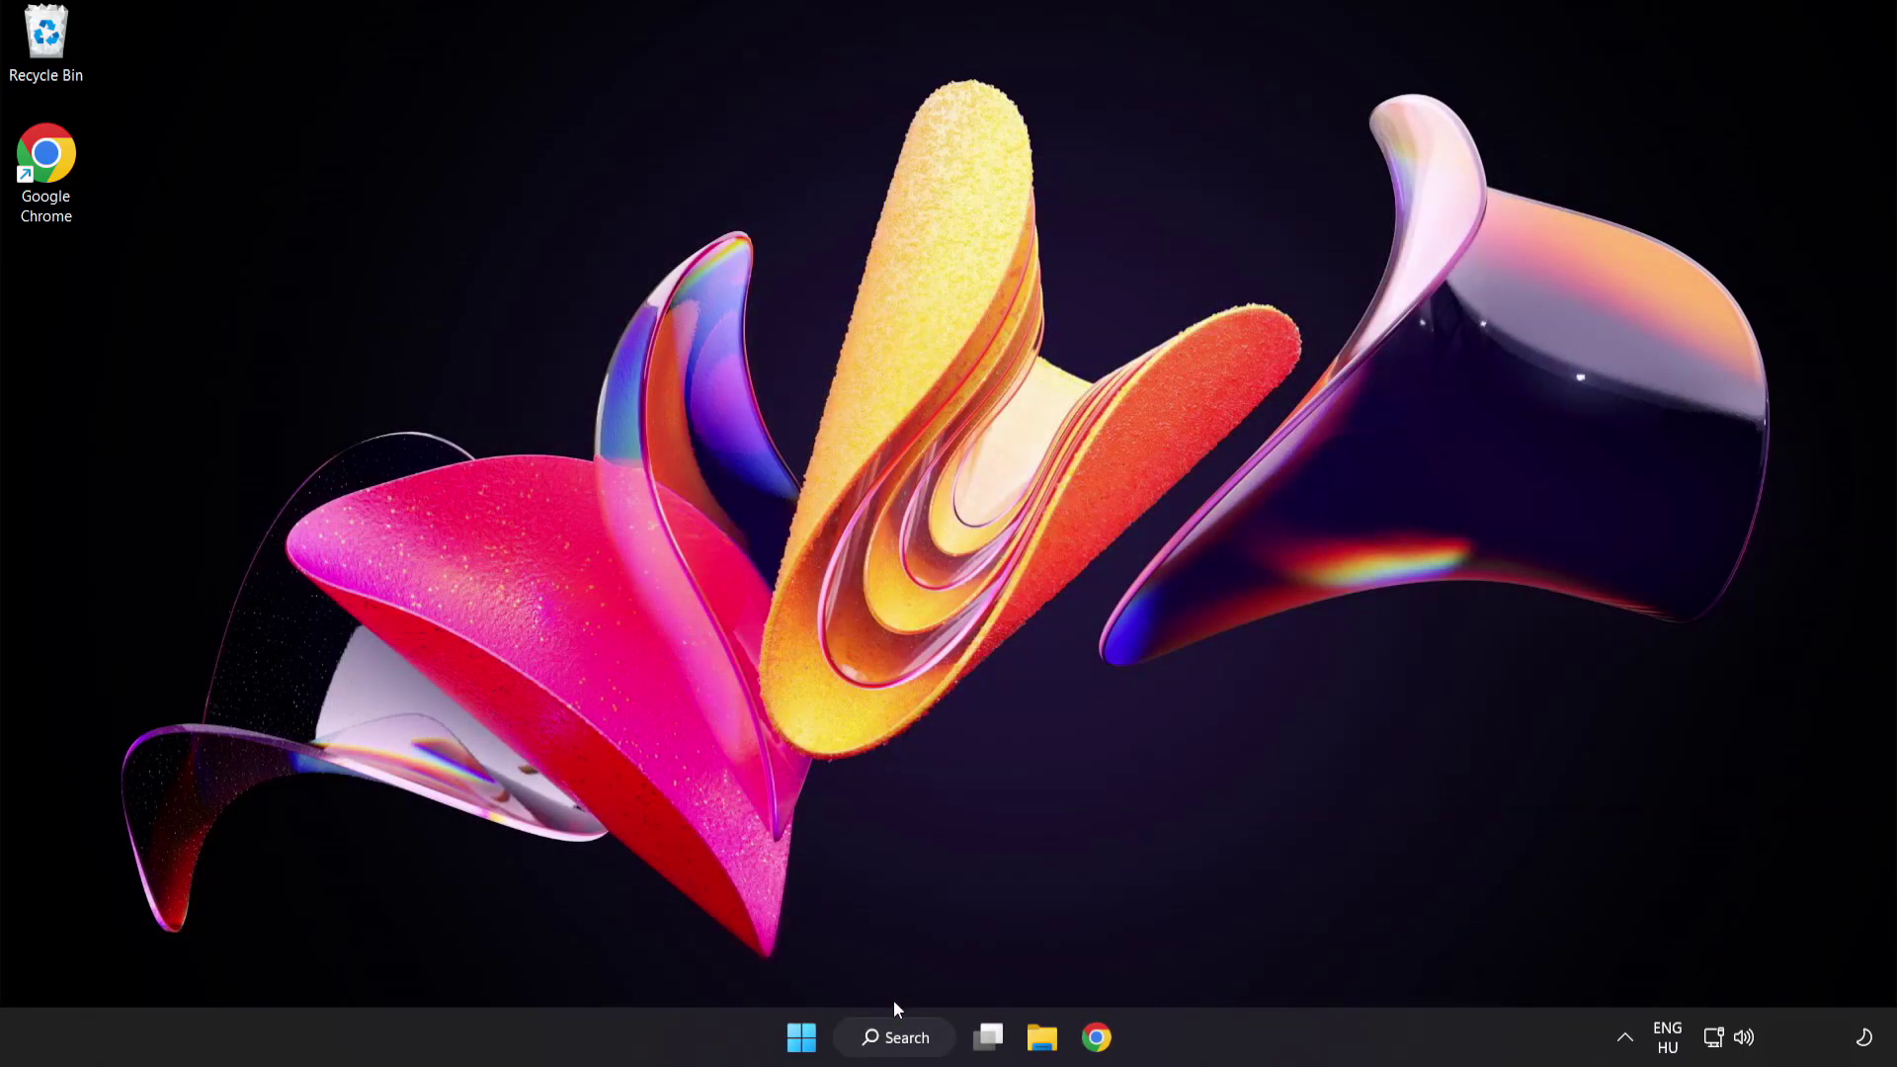
left_click(899, 1040)
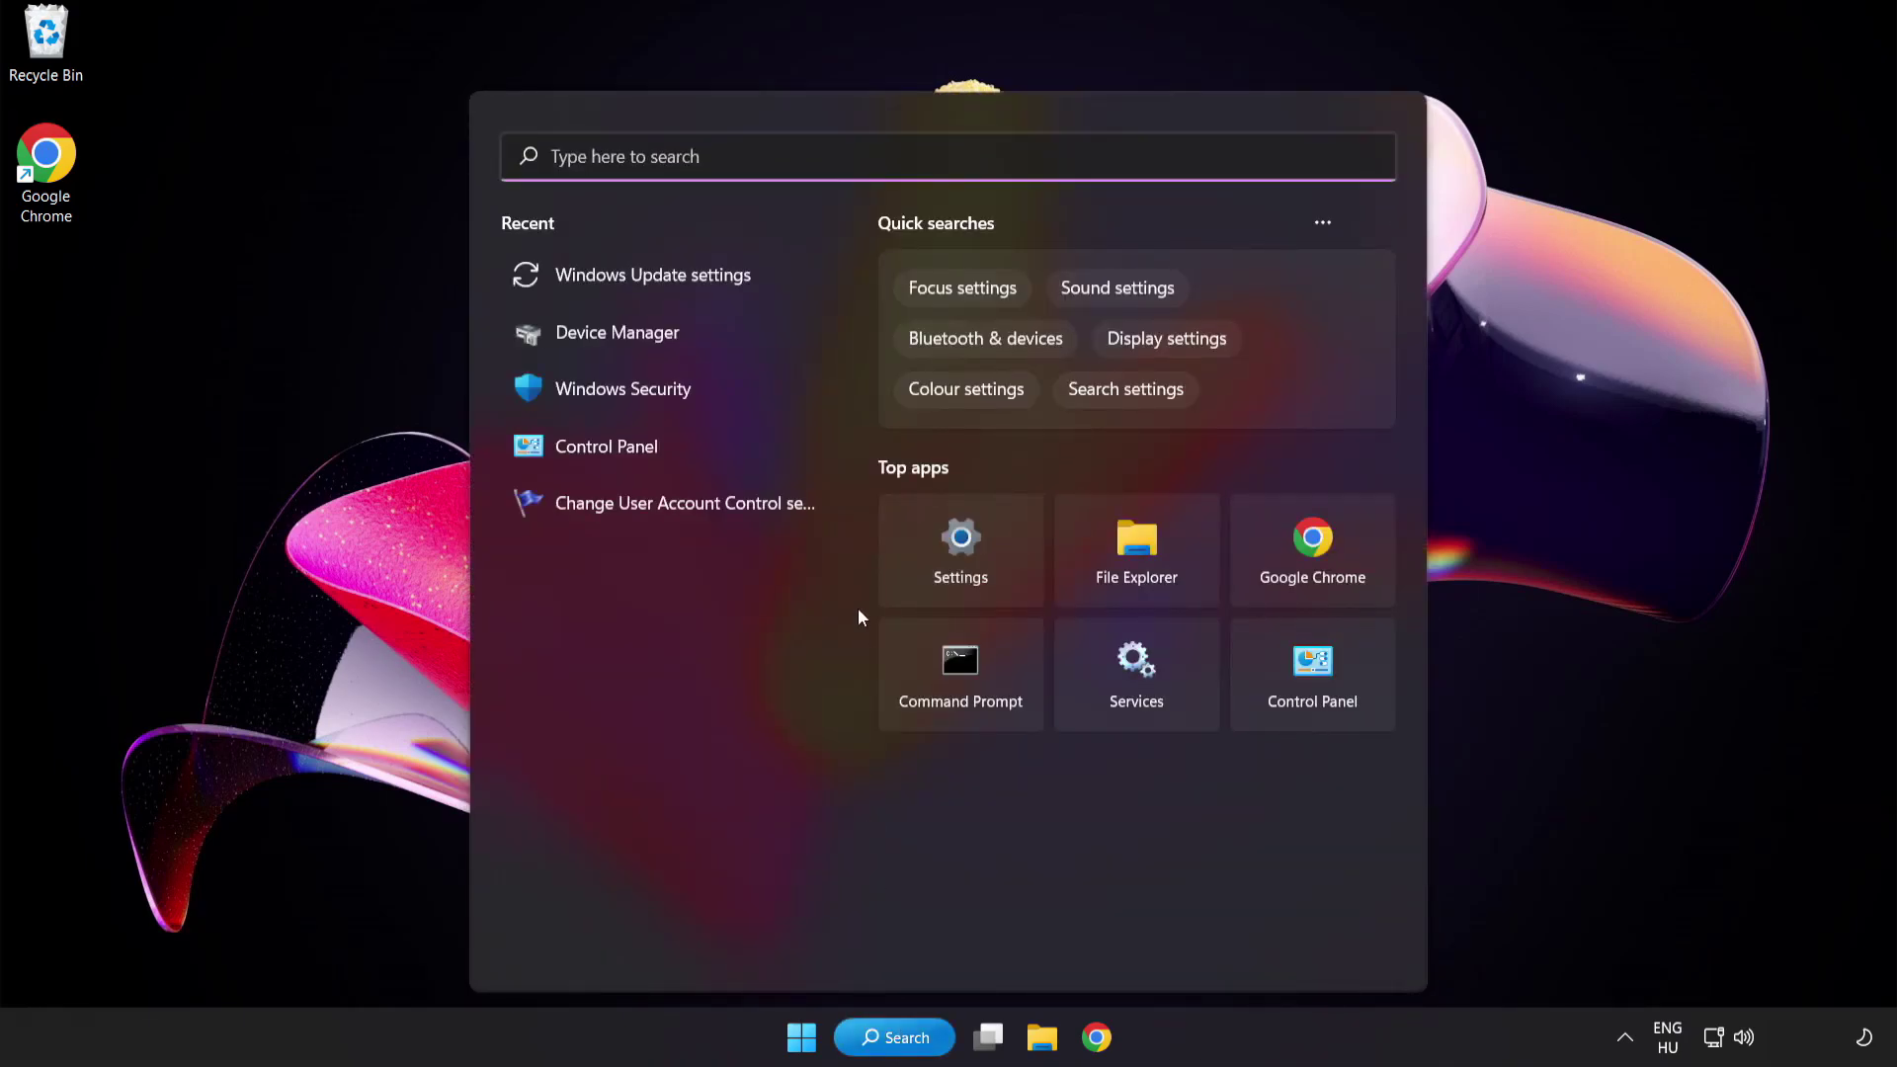
type("cm")
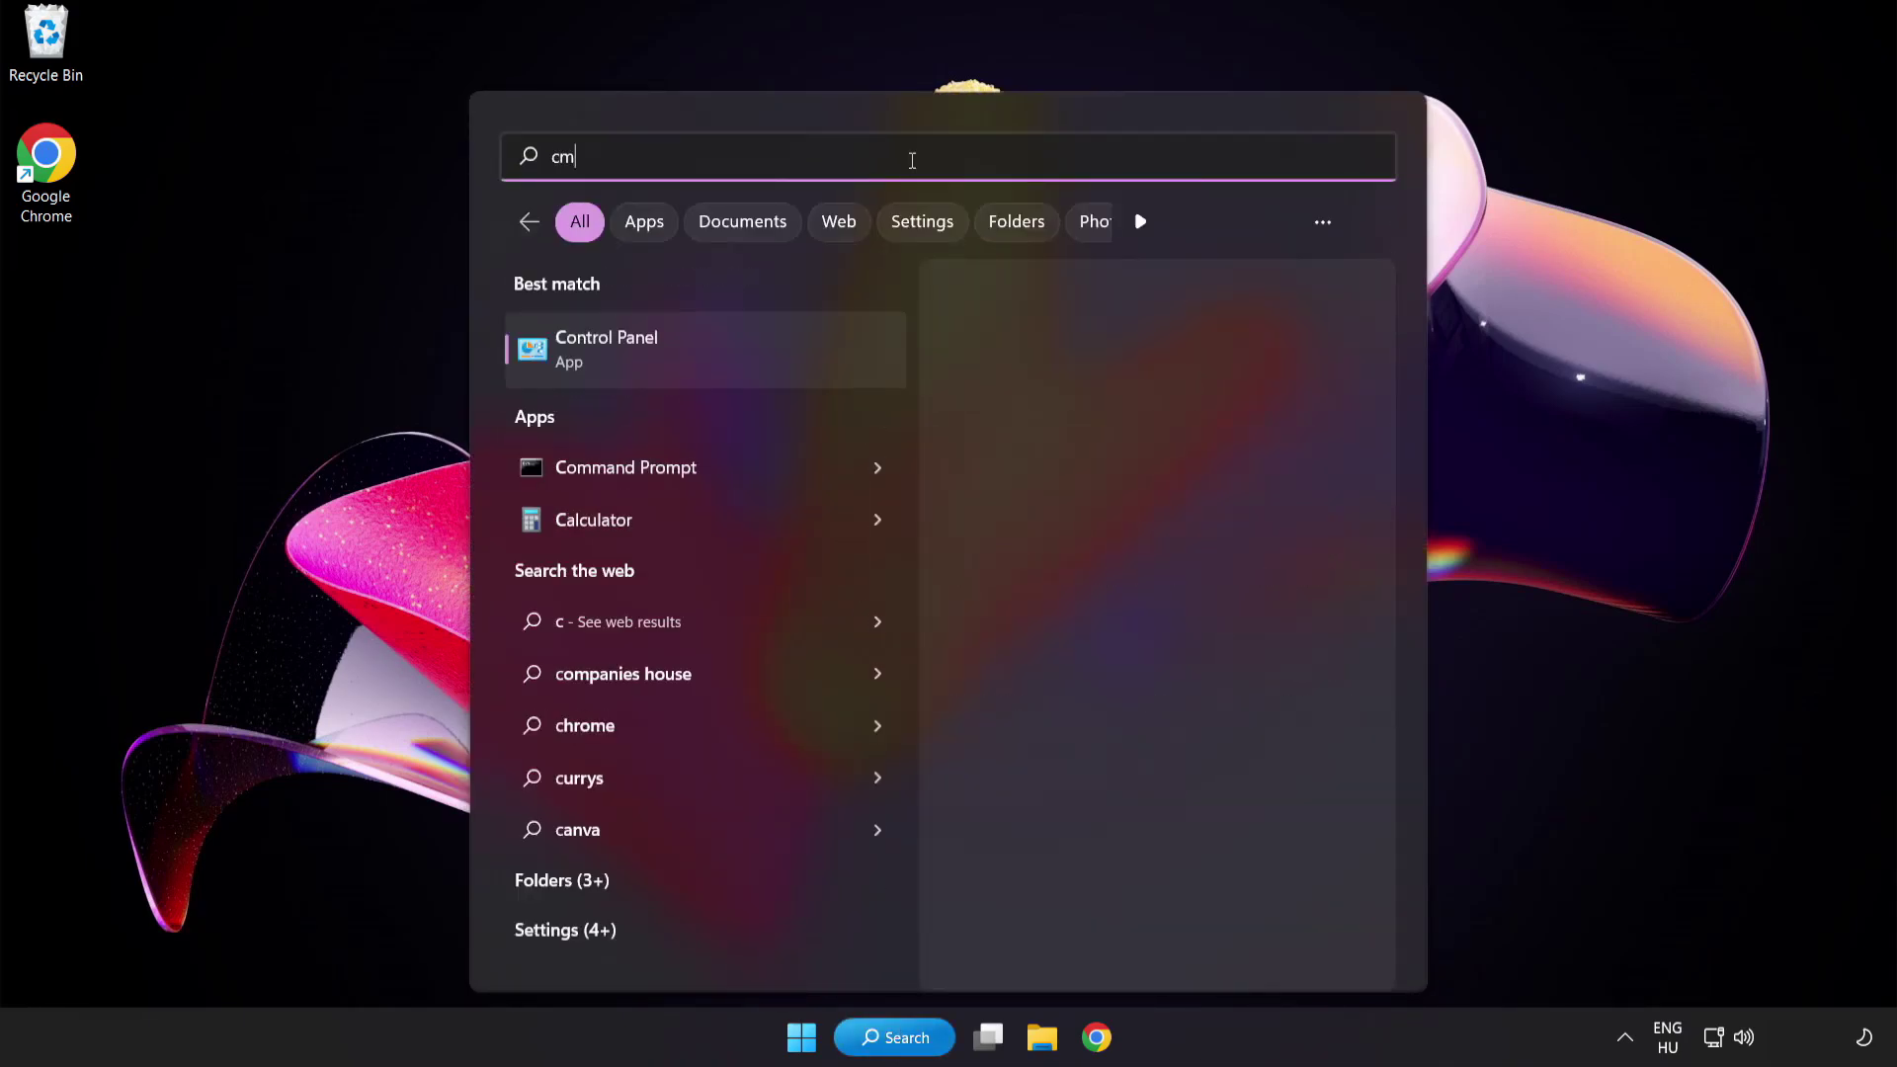
type("d")
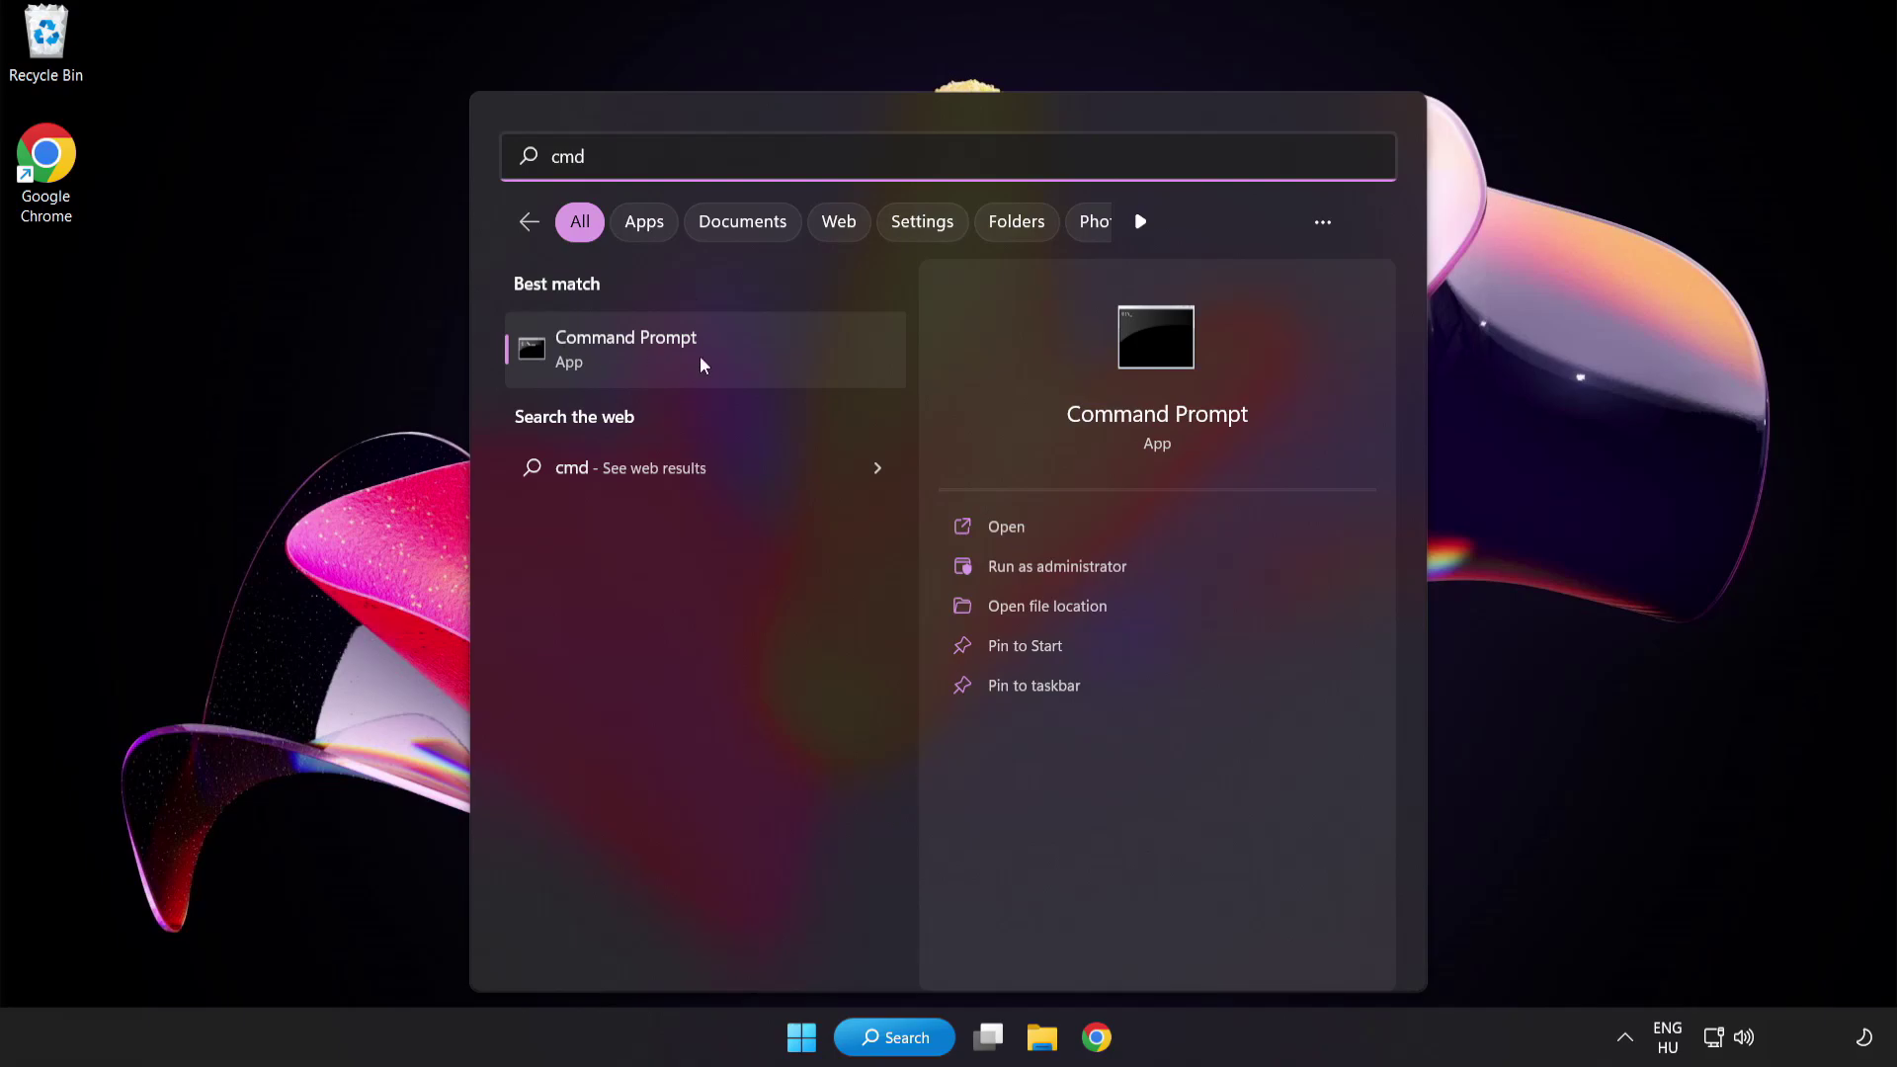
right_click(710, 363)
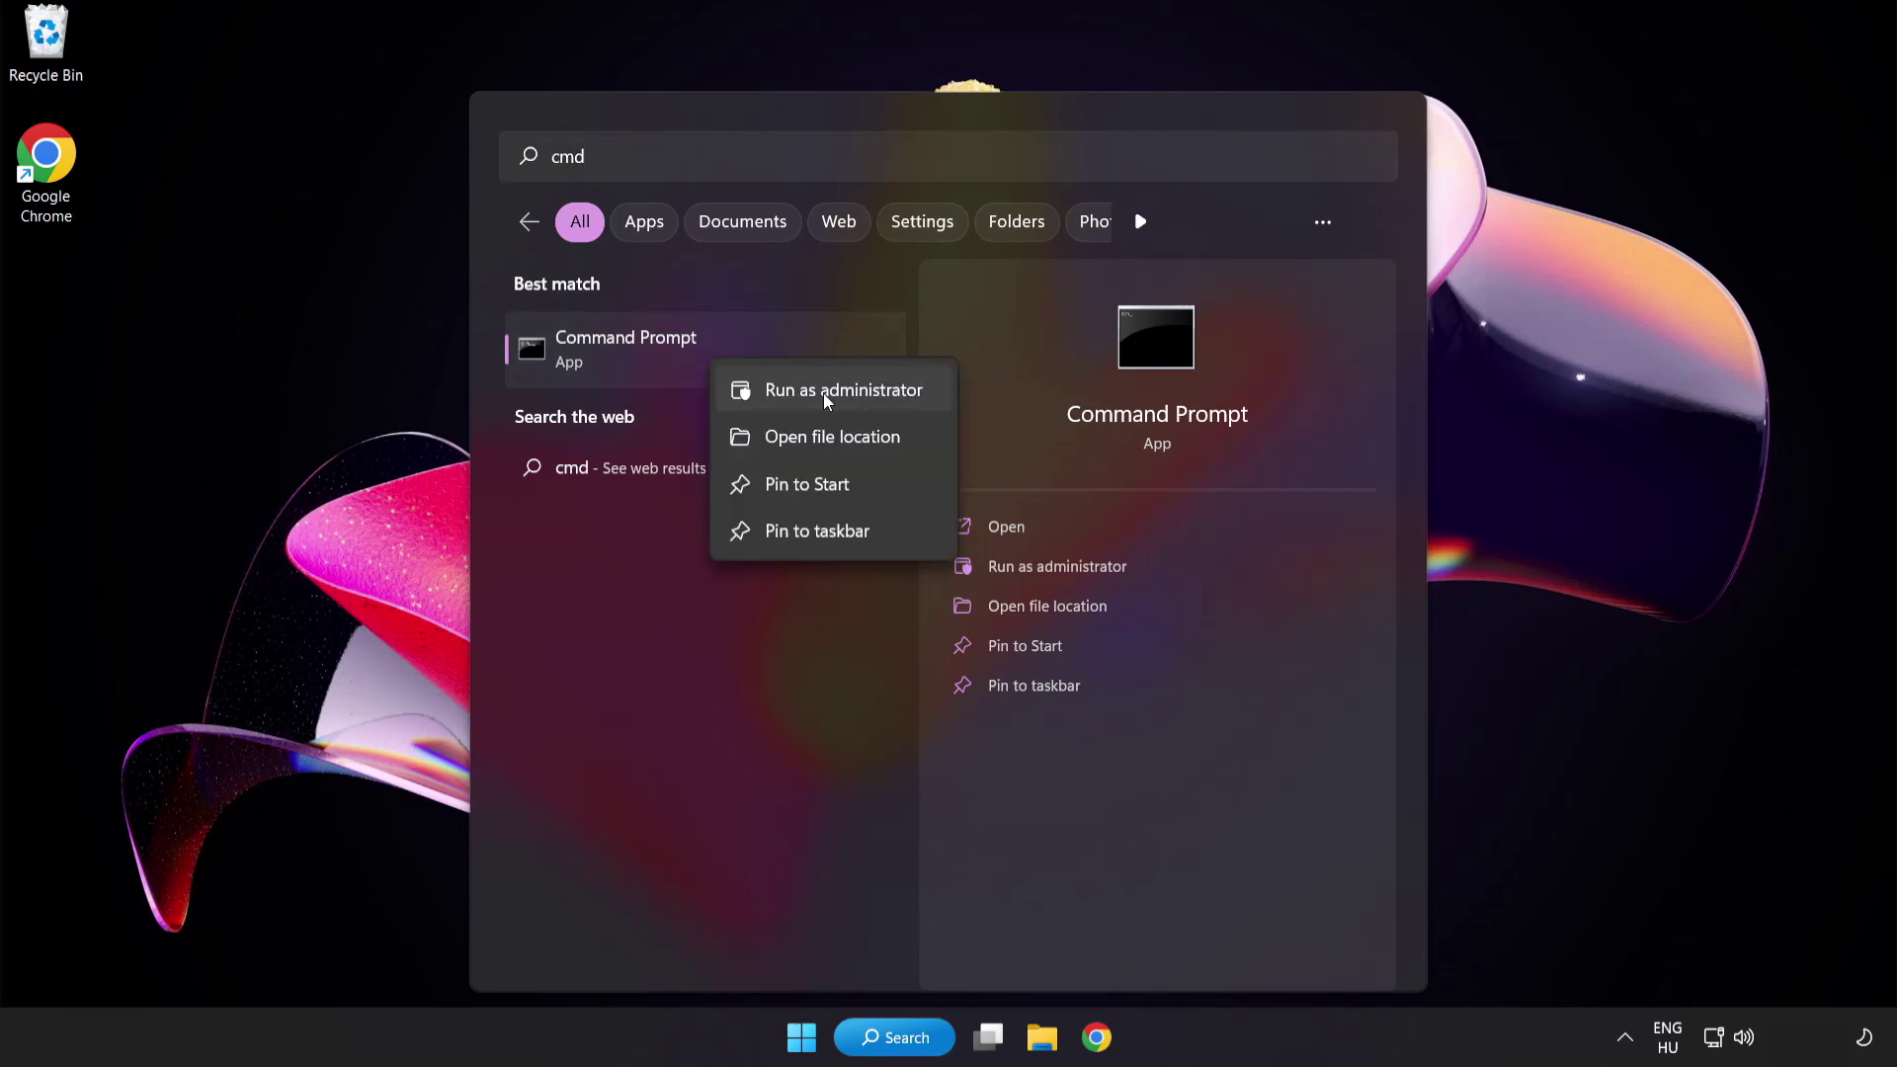
left_click(798, 394)
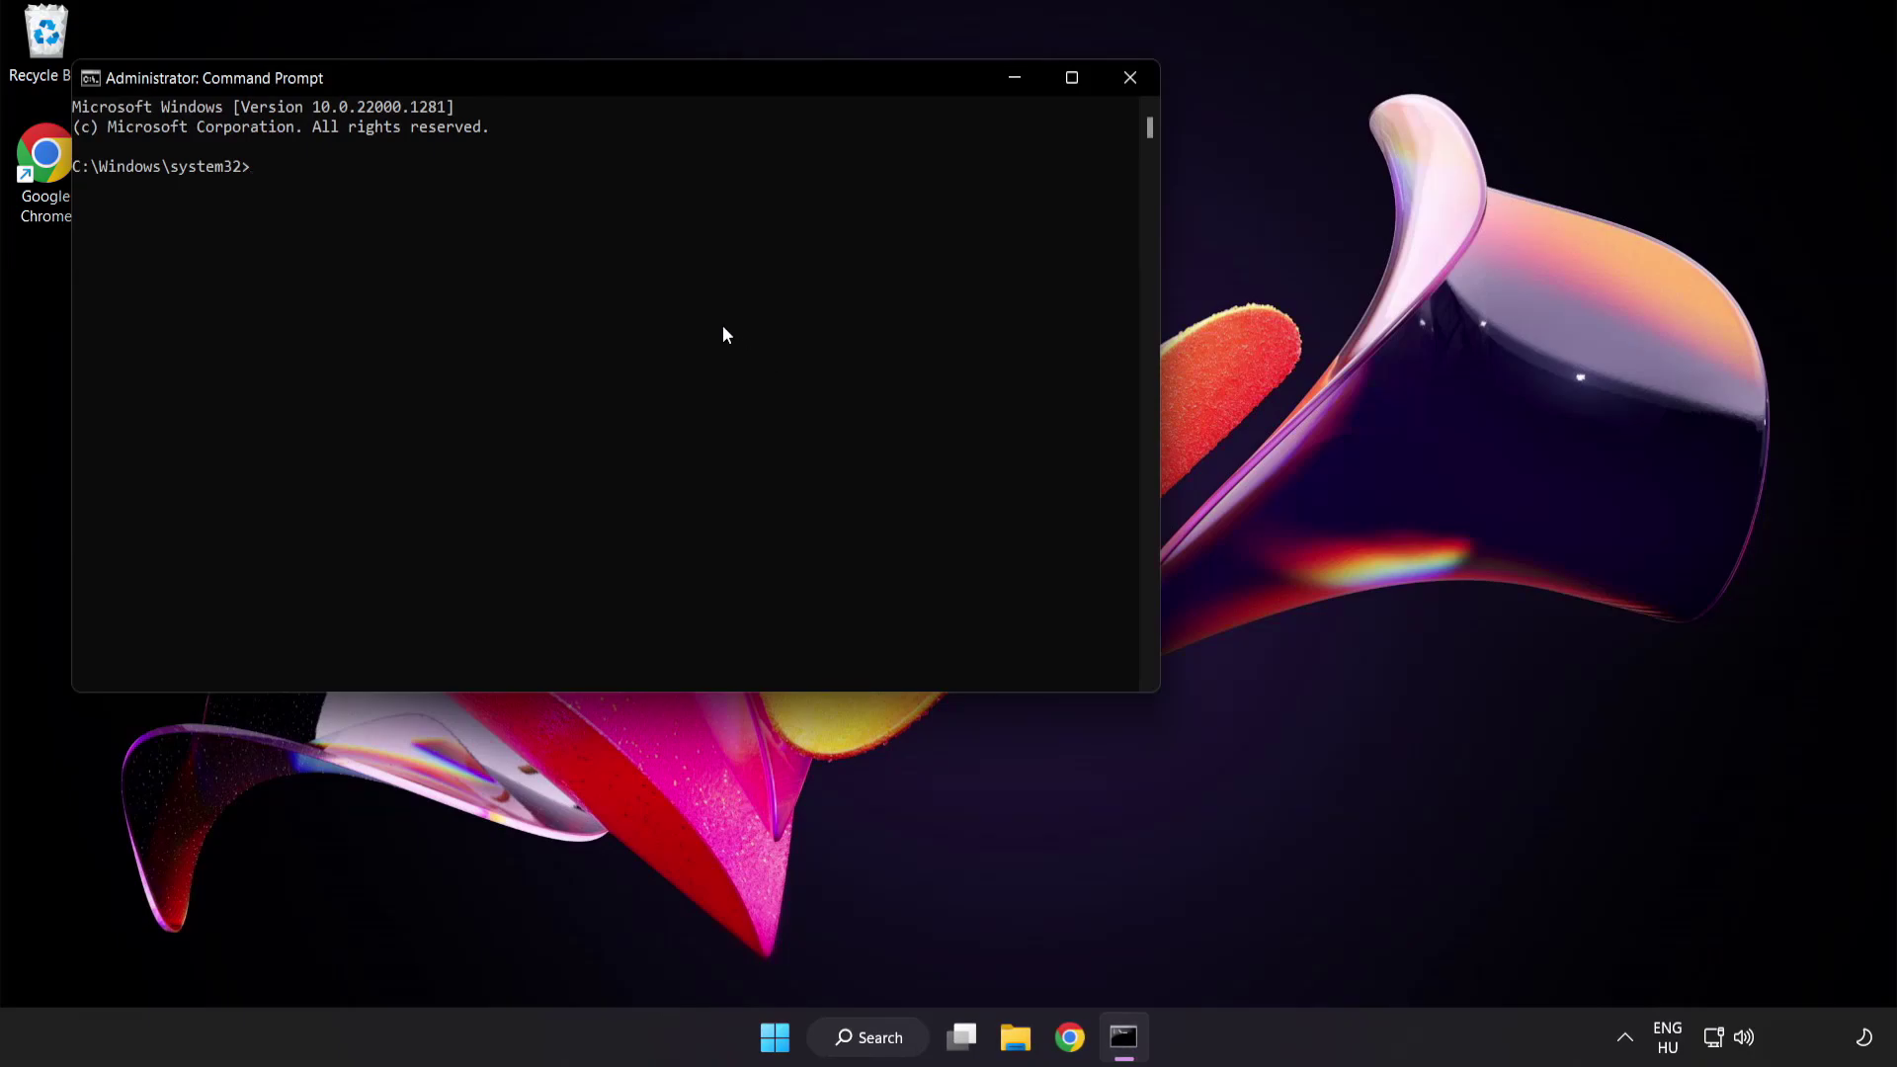
Step: Centre the administrator Command Prompt and run sfc /scannow to check system files
left_click_drag(542, 77, 826, 189)
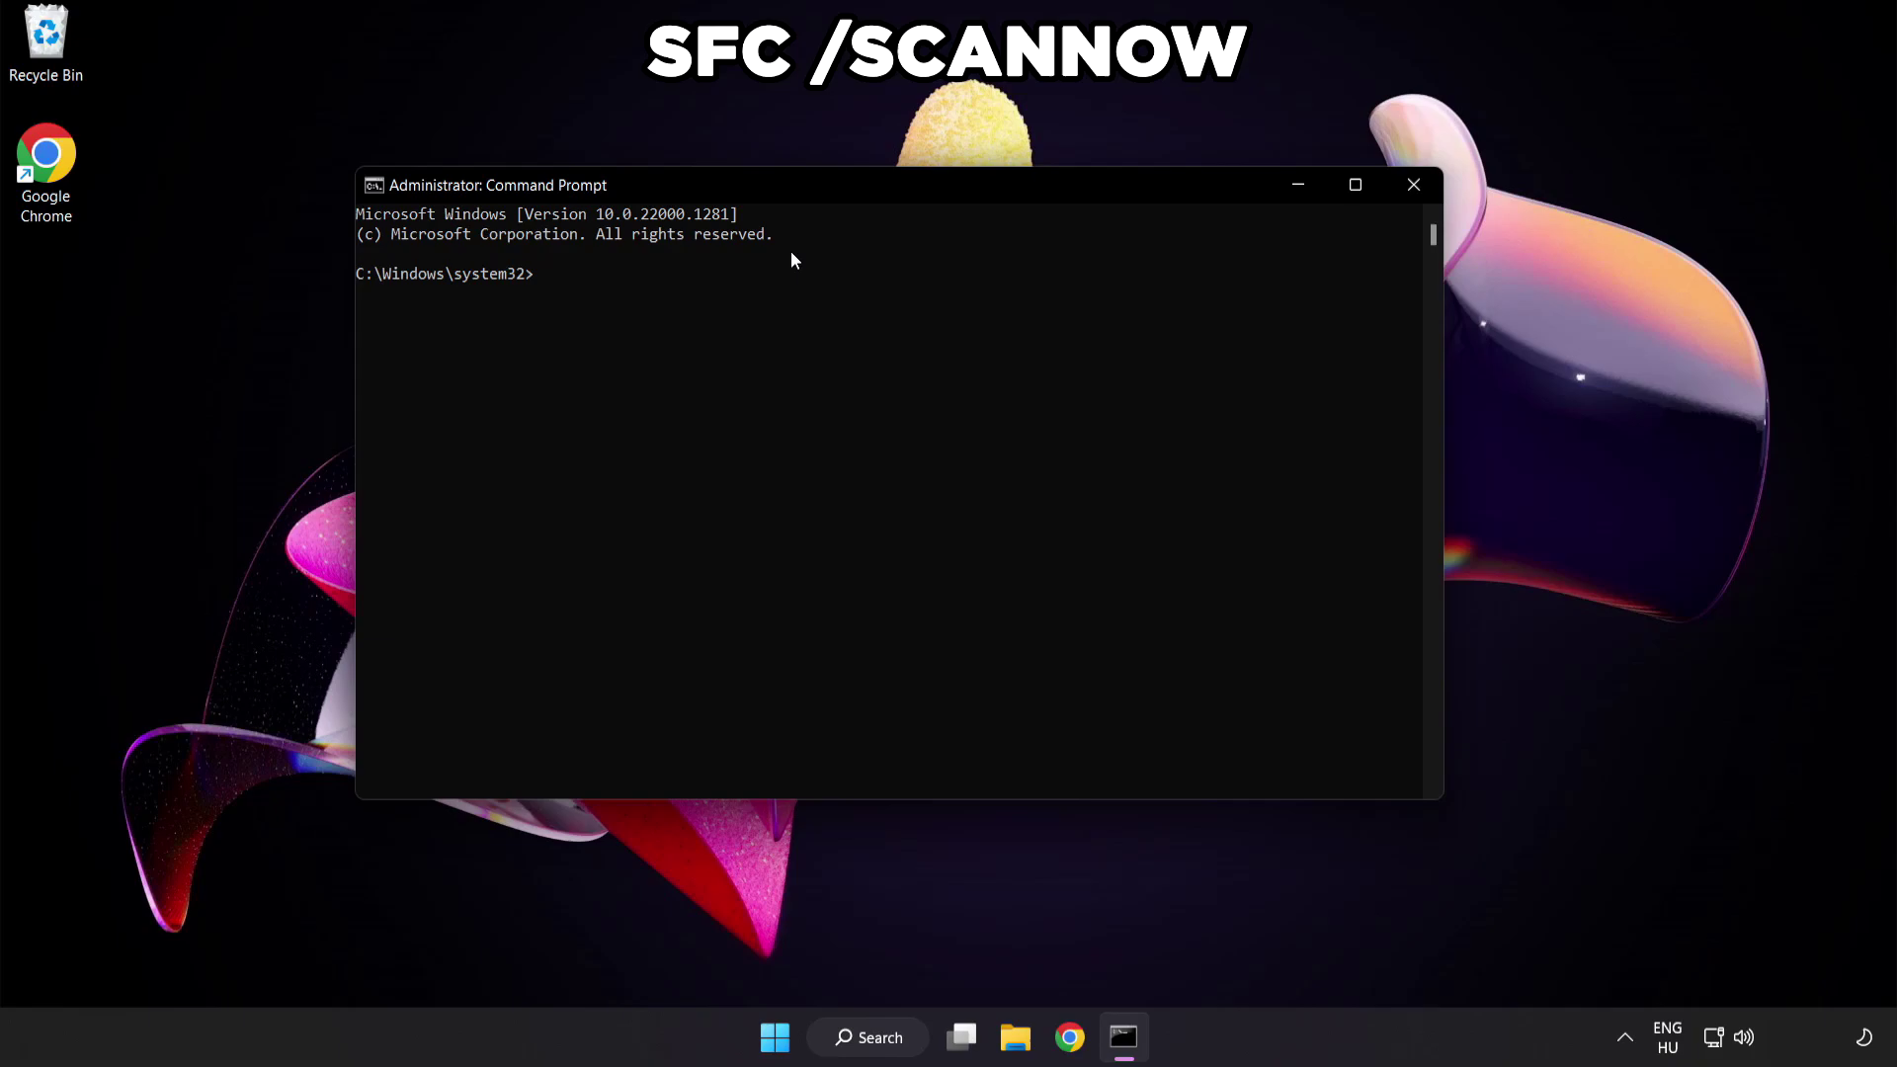
type("sfc /")
type("scannow")
key("Return")
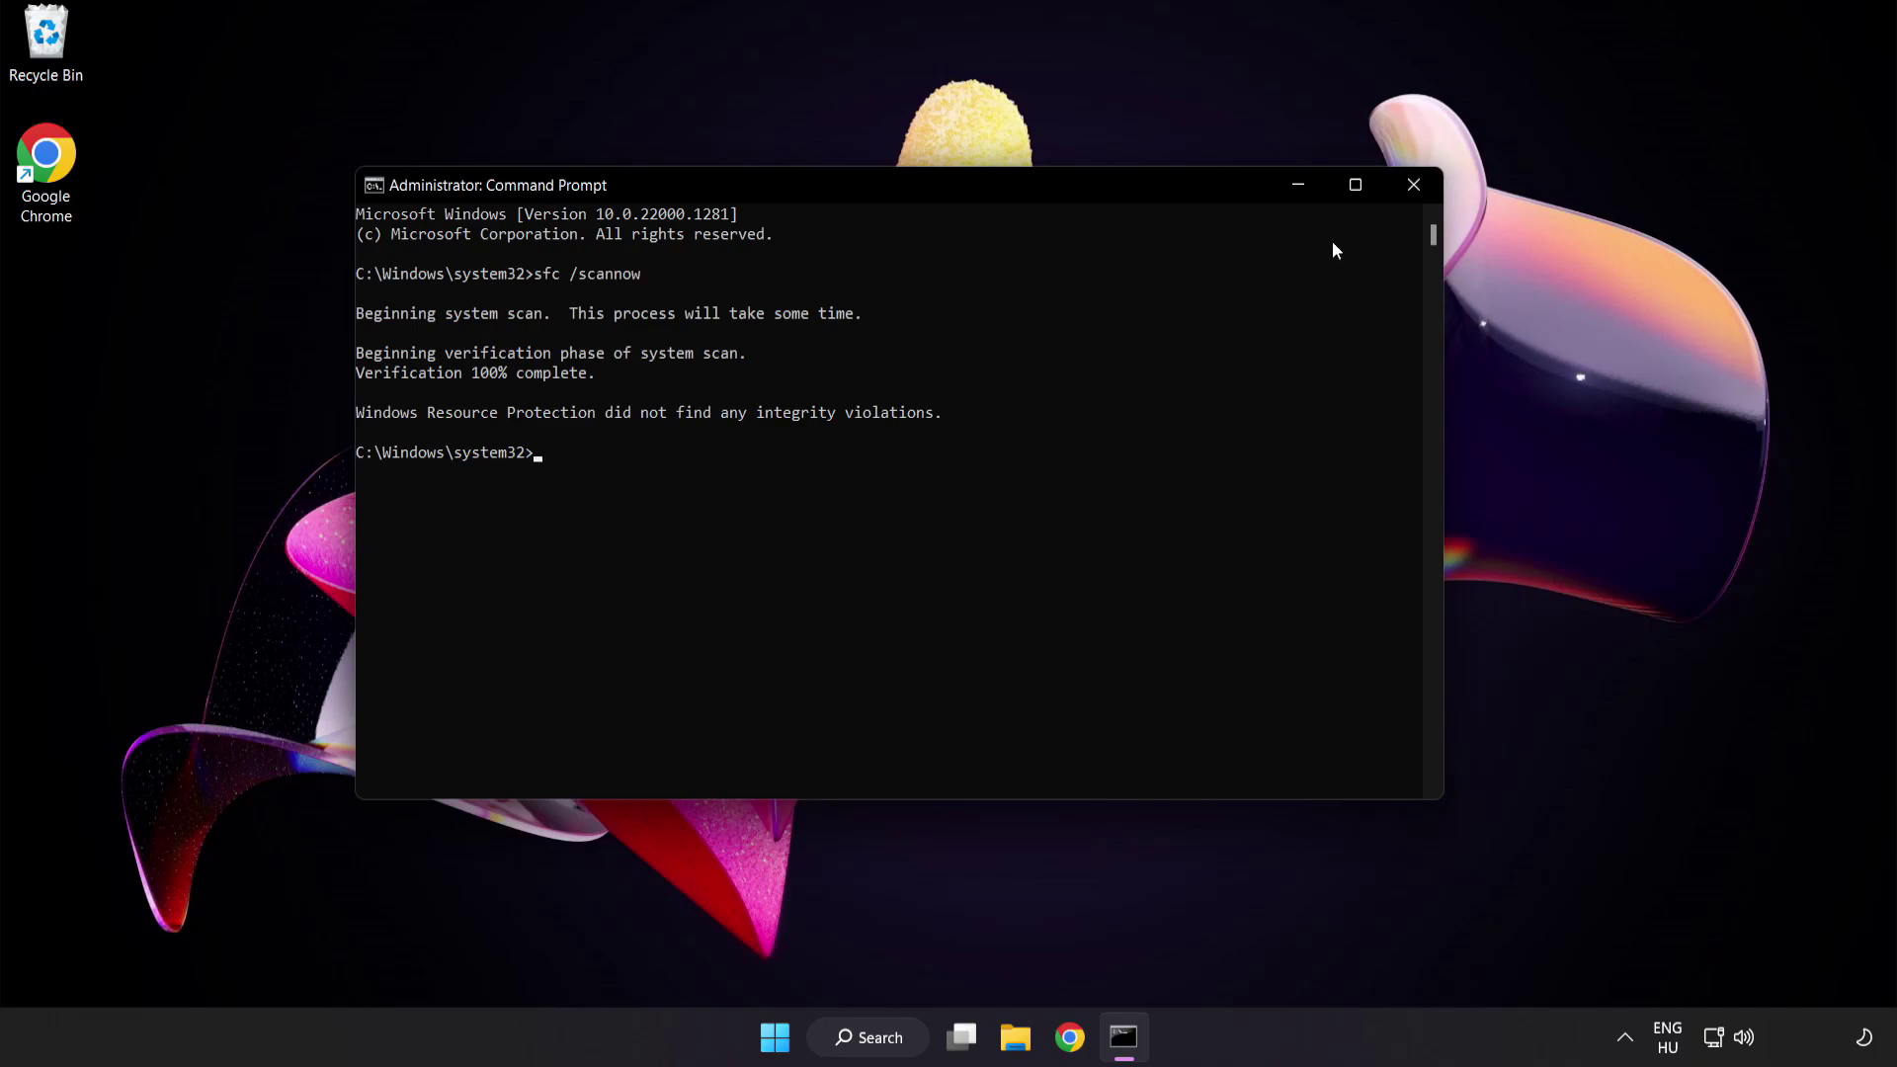
Step: Close the Command Prompt and bring up the Start menu's power options
left_click(1405, 188)
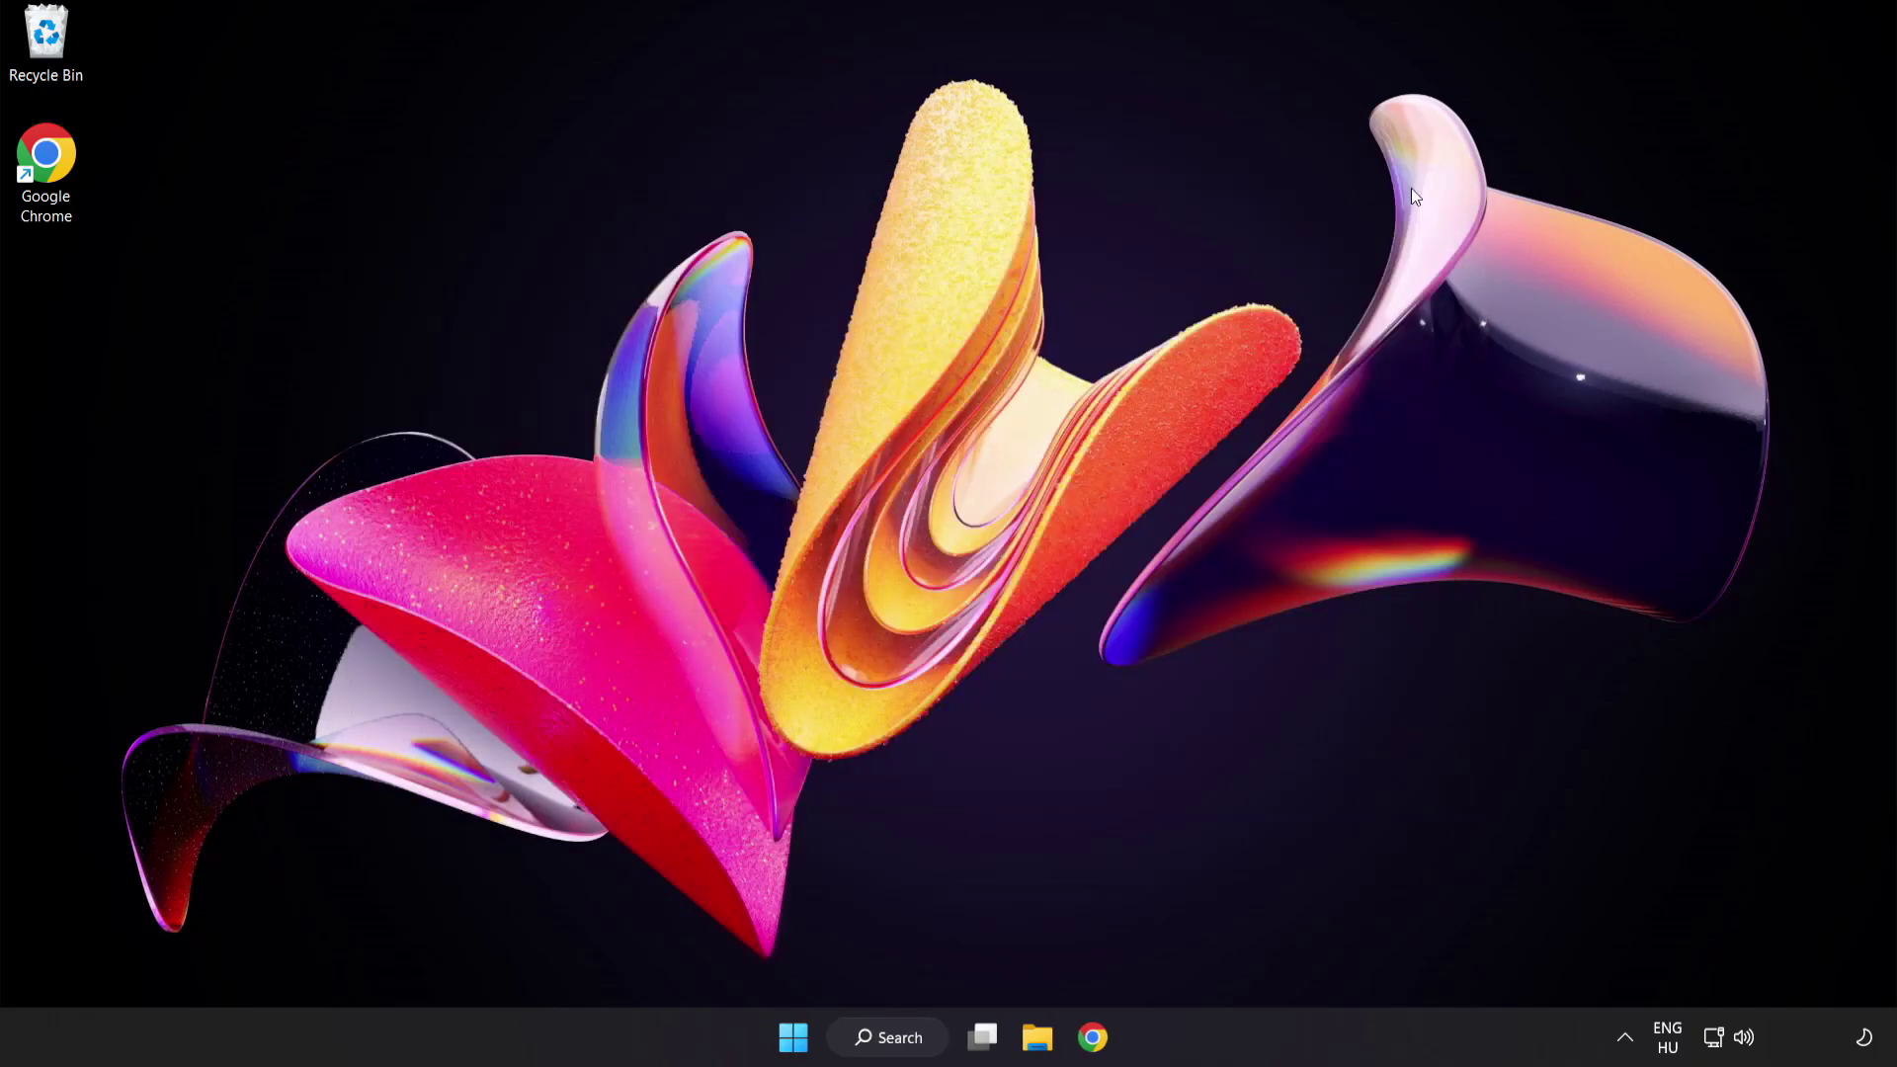
left_click(801, 1036)
left_click(1255, 952)
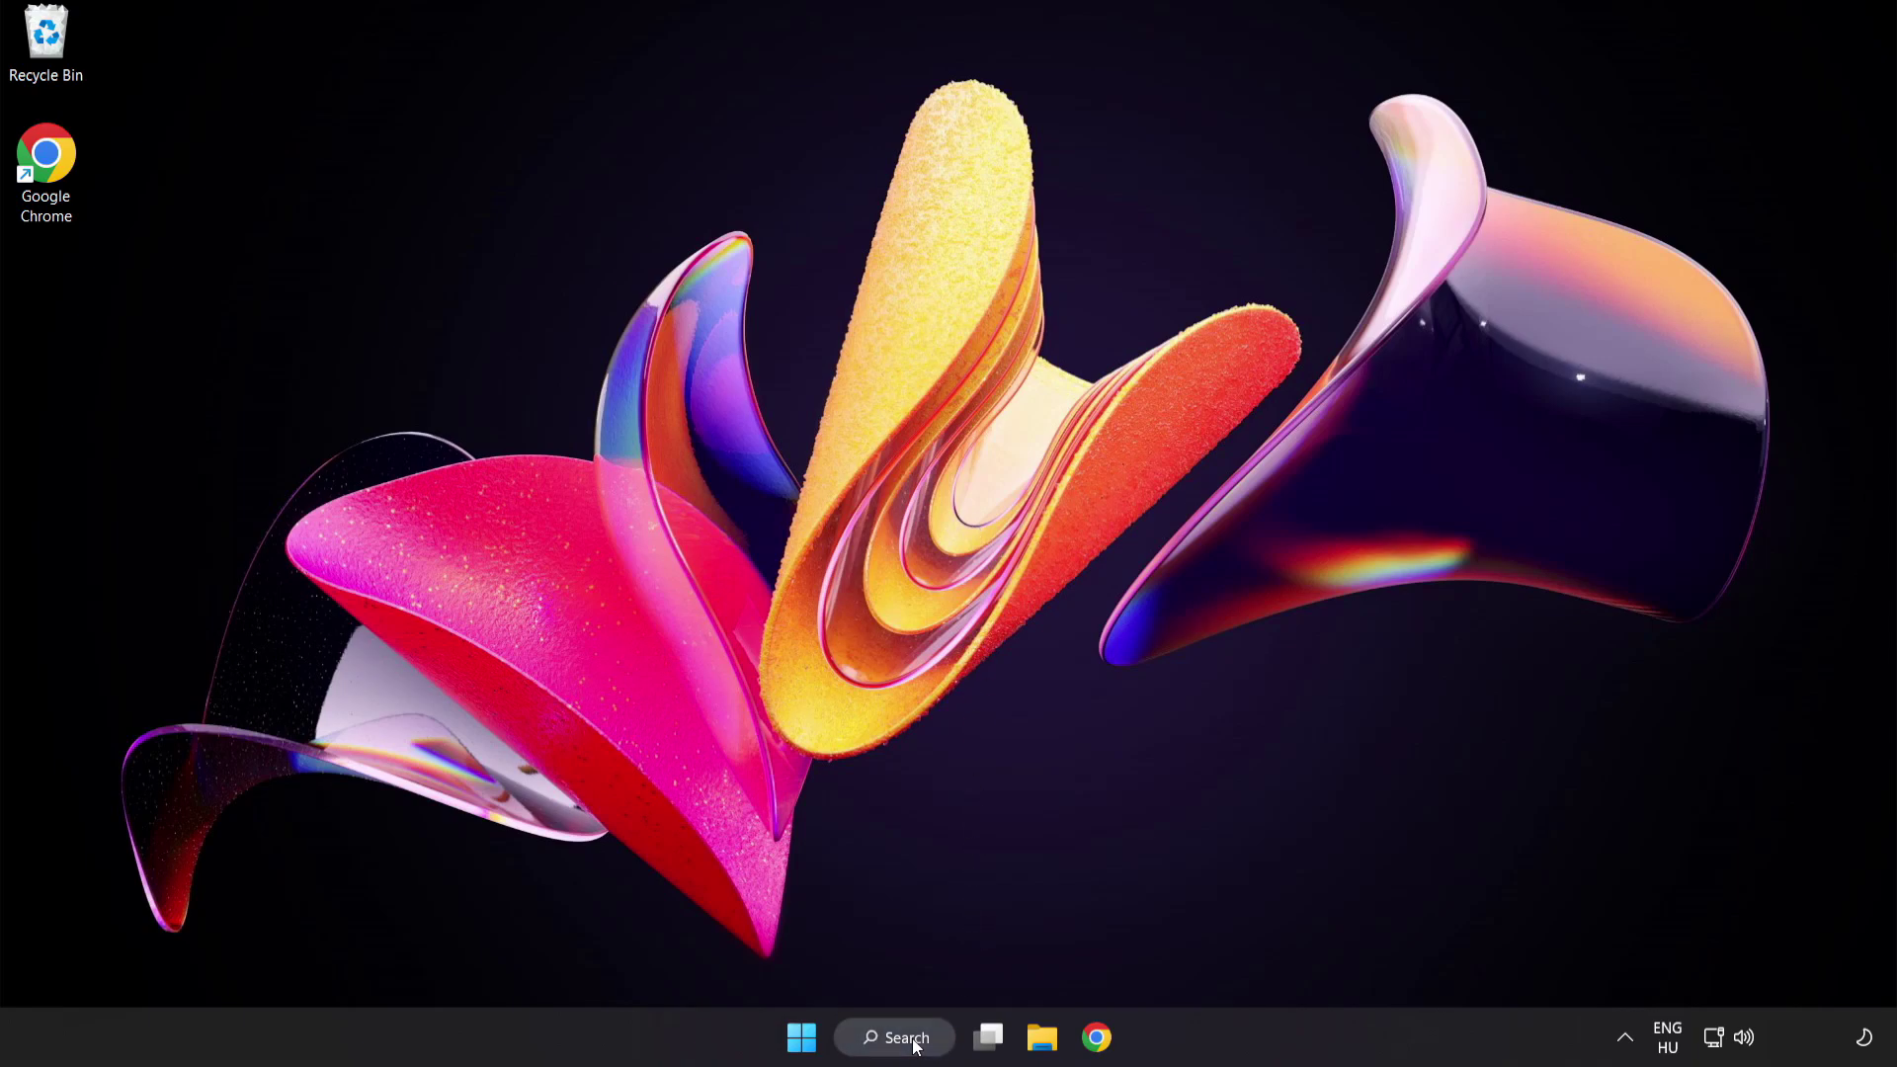
Step: Search Windows for 'security' and launch the Windows Security app
left_click(915, 1047)
type("se")
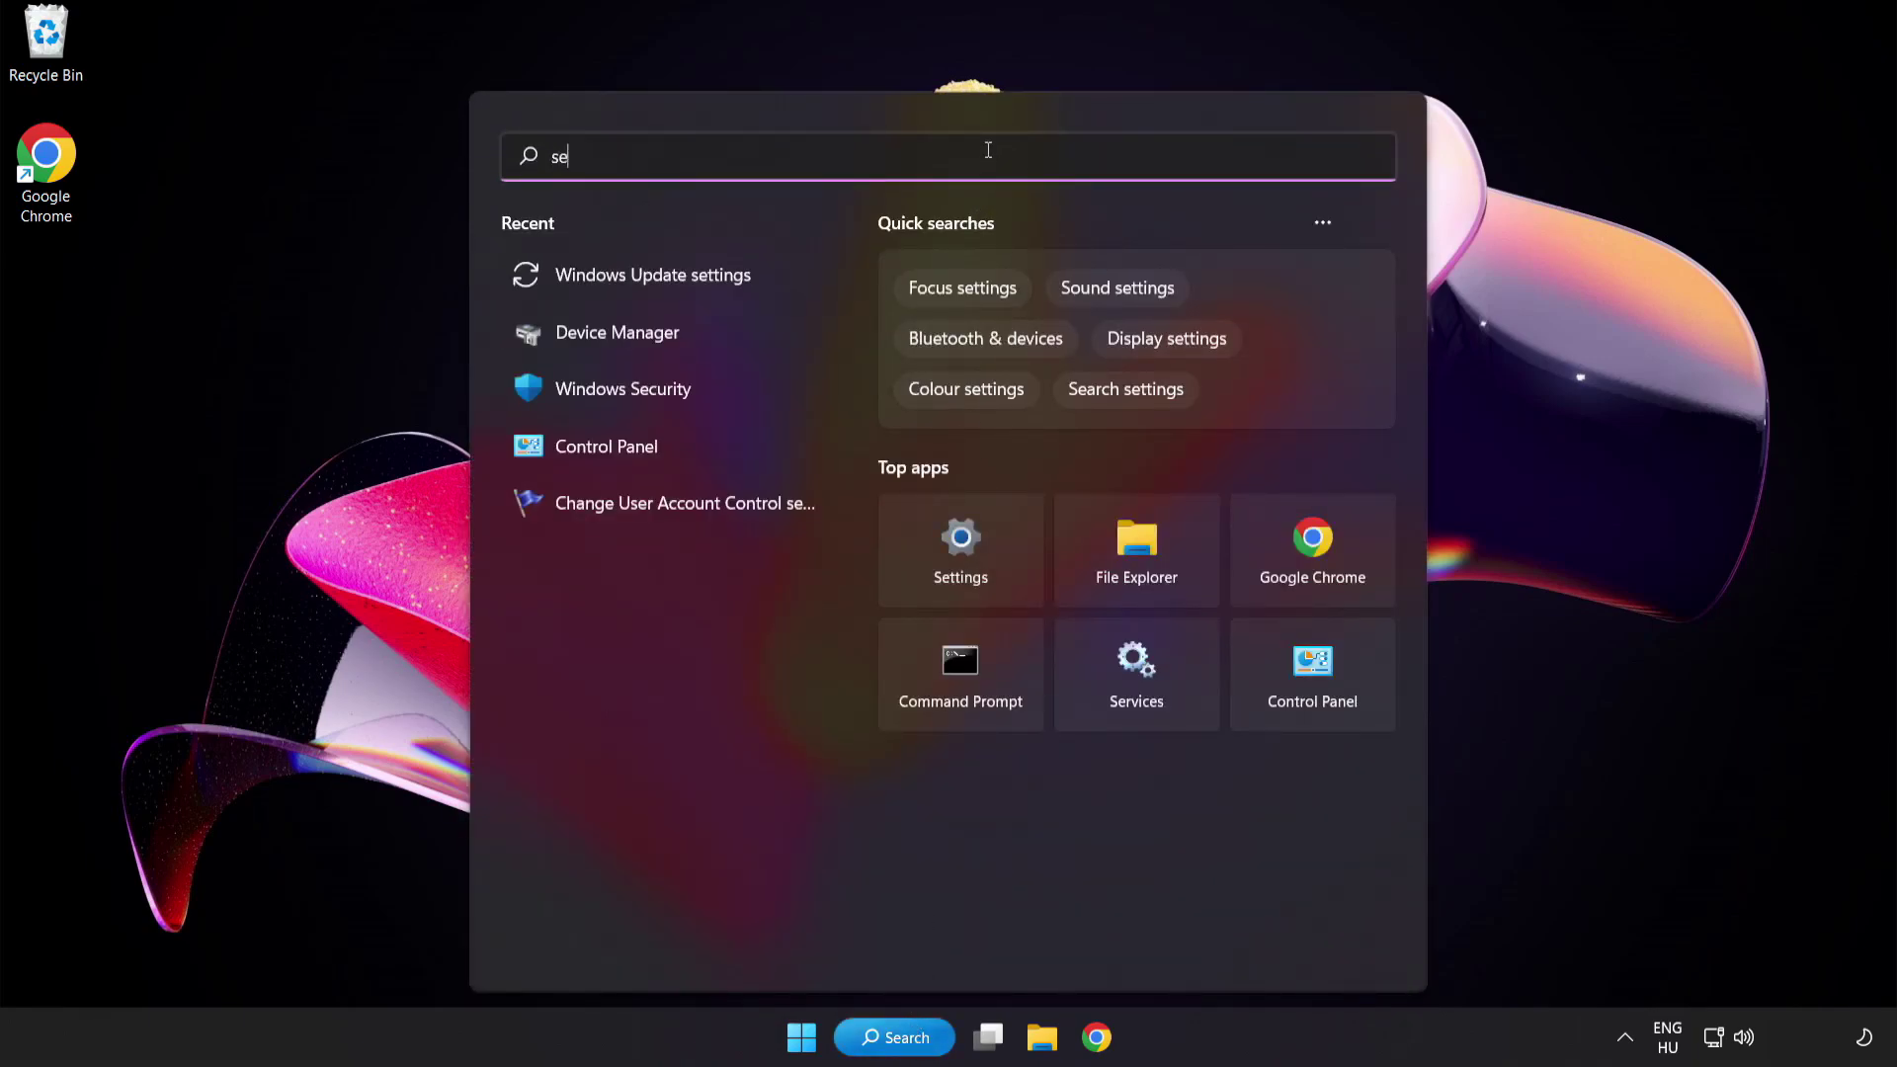
type("curity")
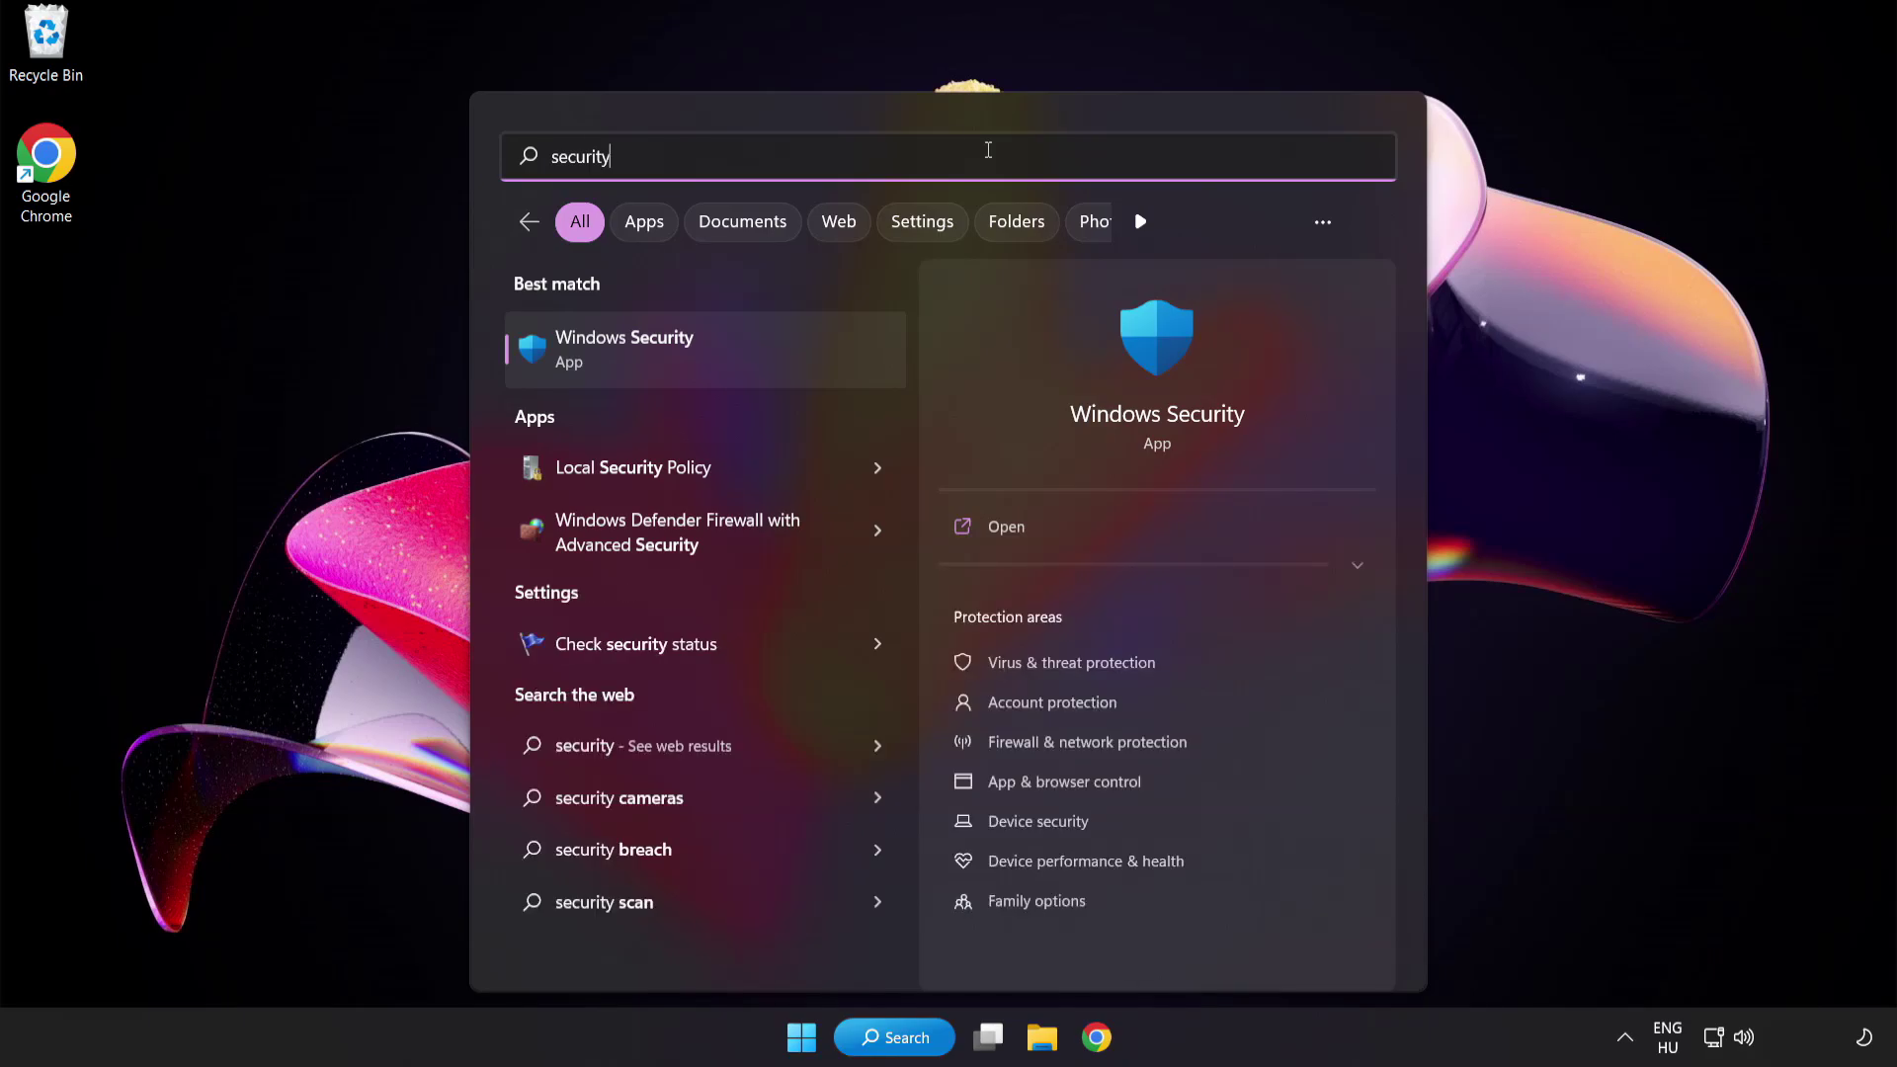
left_click(716, 348)
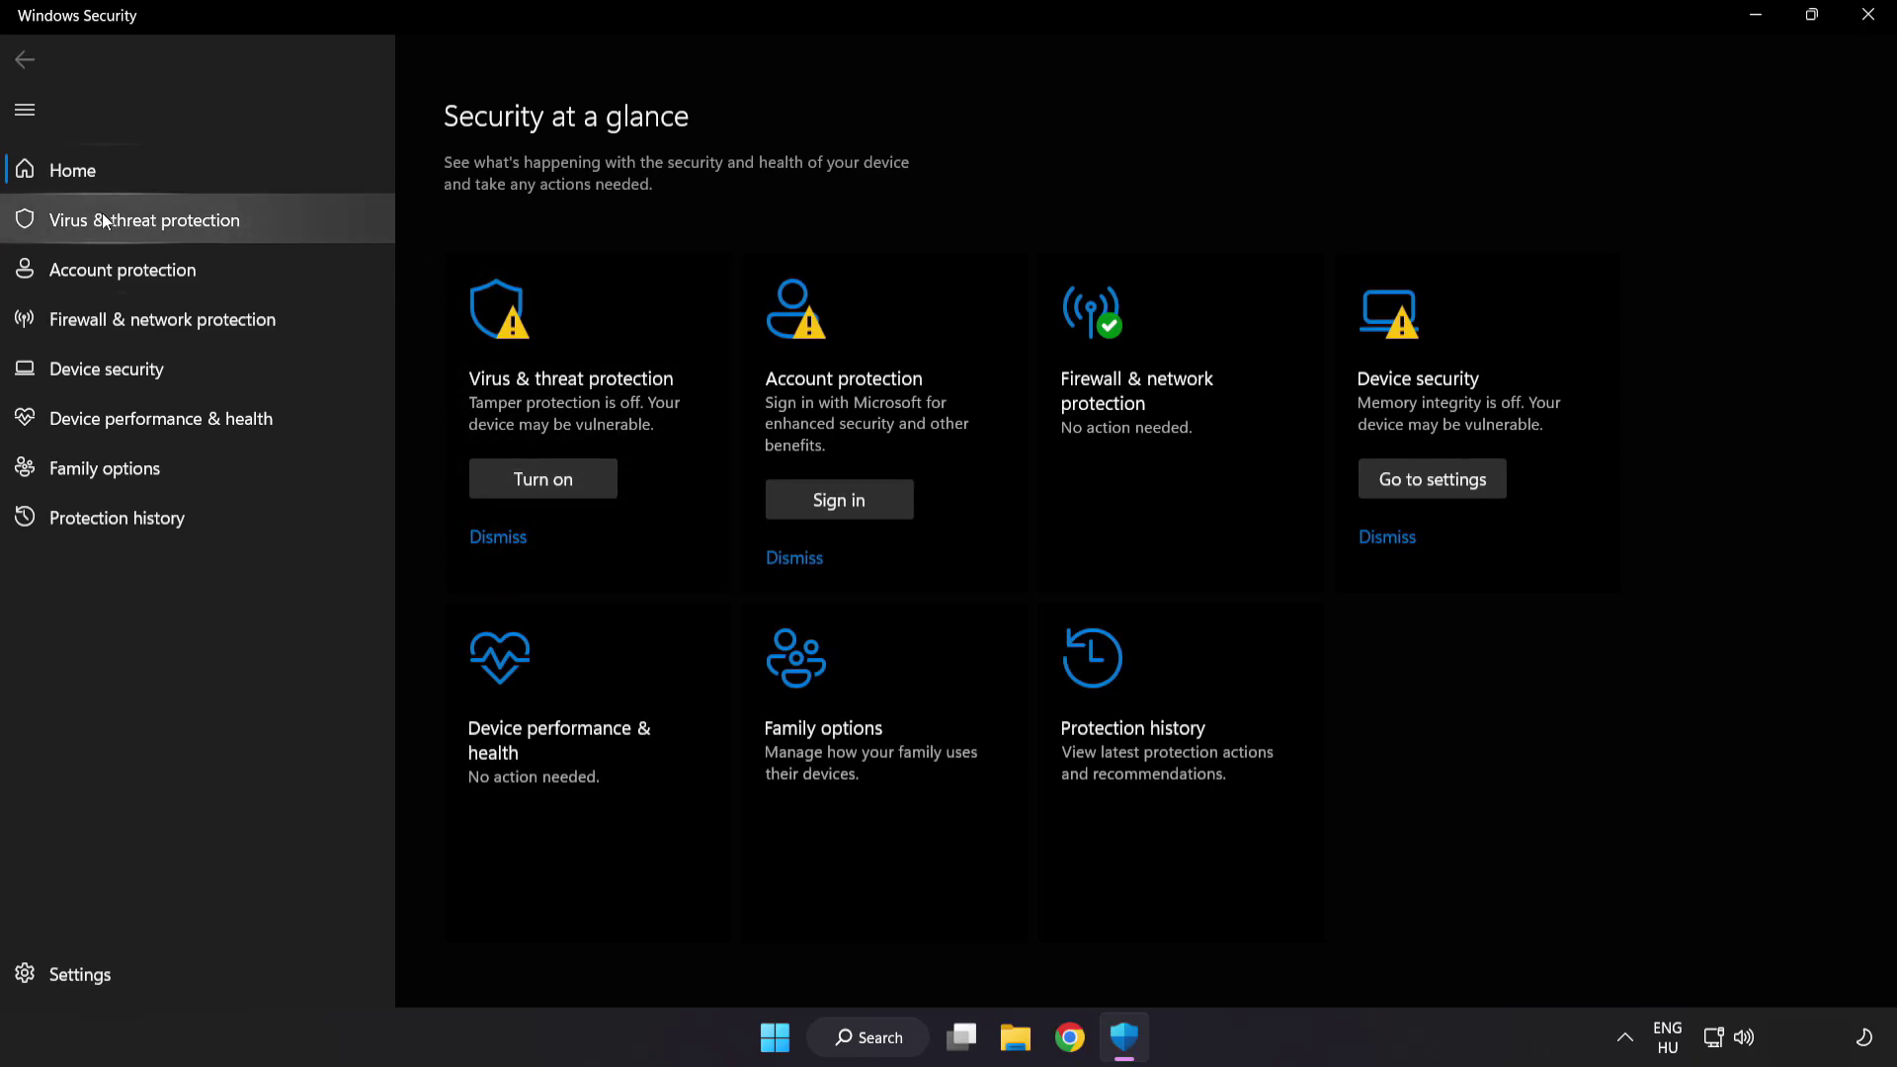
Step: Open Virus & threat protection's Manage settings and scroll down to Exclusions
left_click(289, 226)
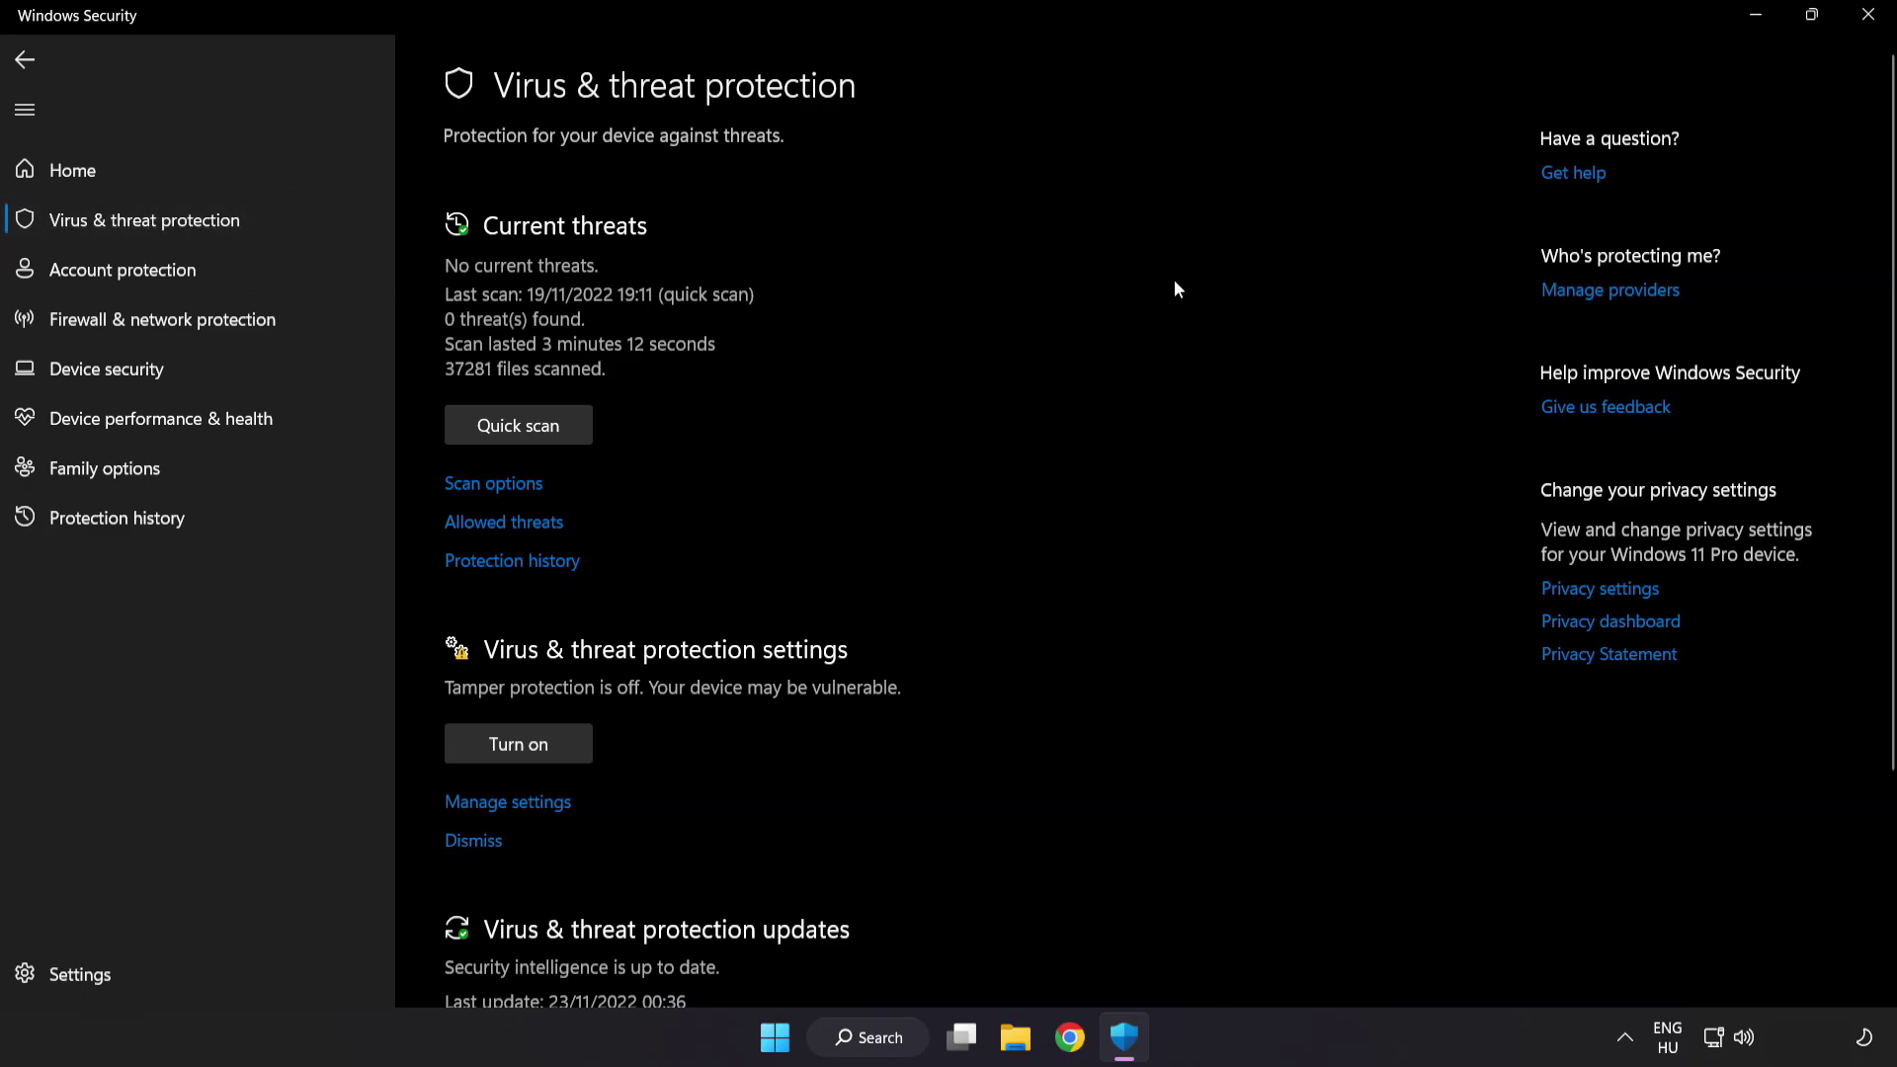
scroll(1199, 291, "down", 3)
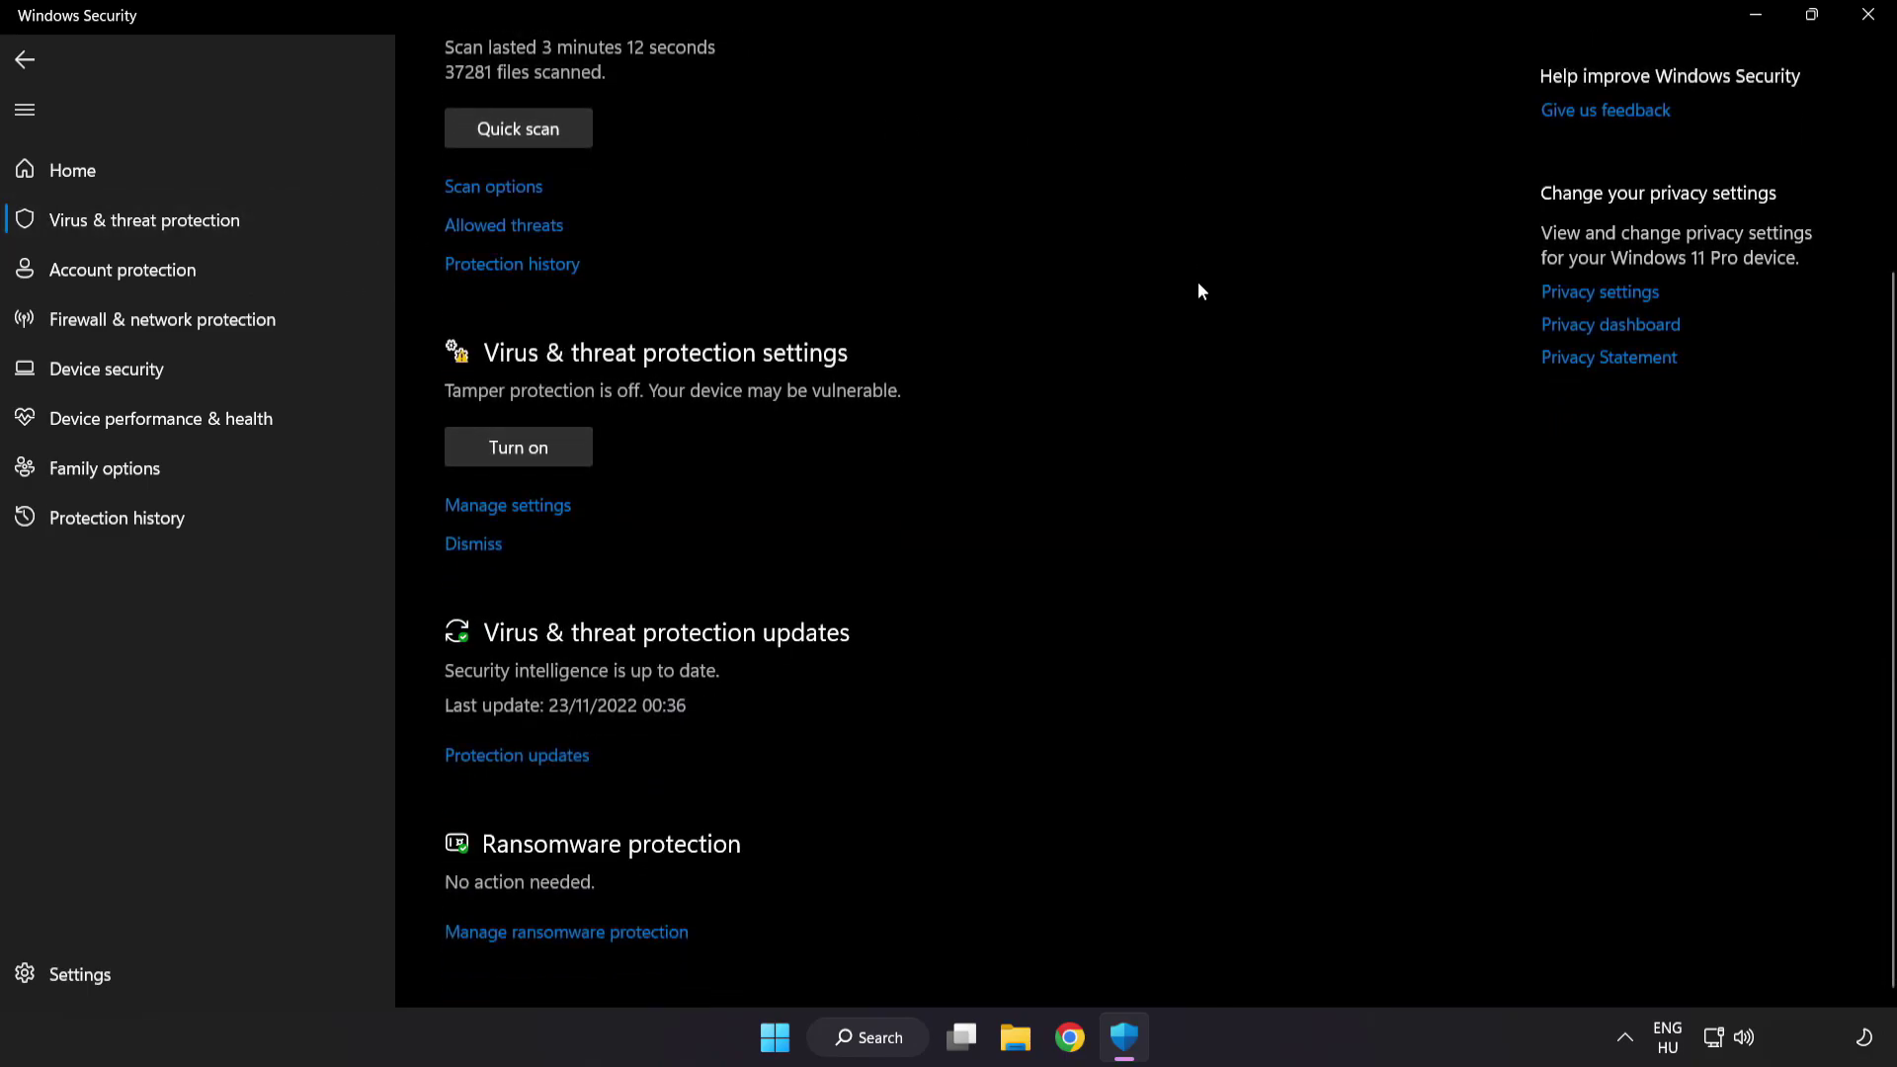
left_click(520, 507)
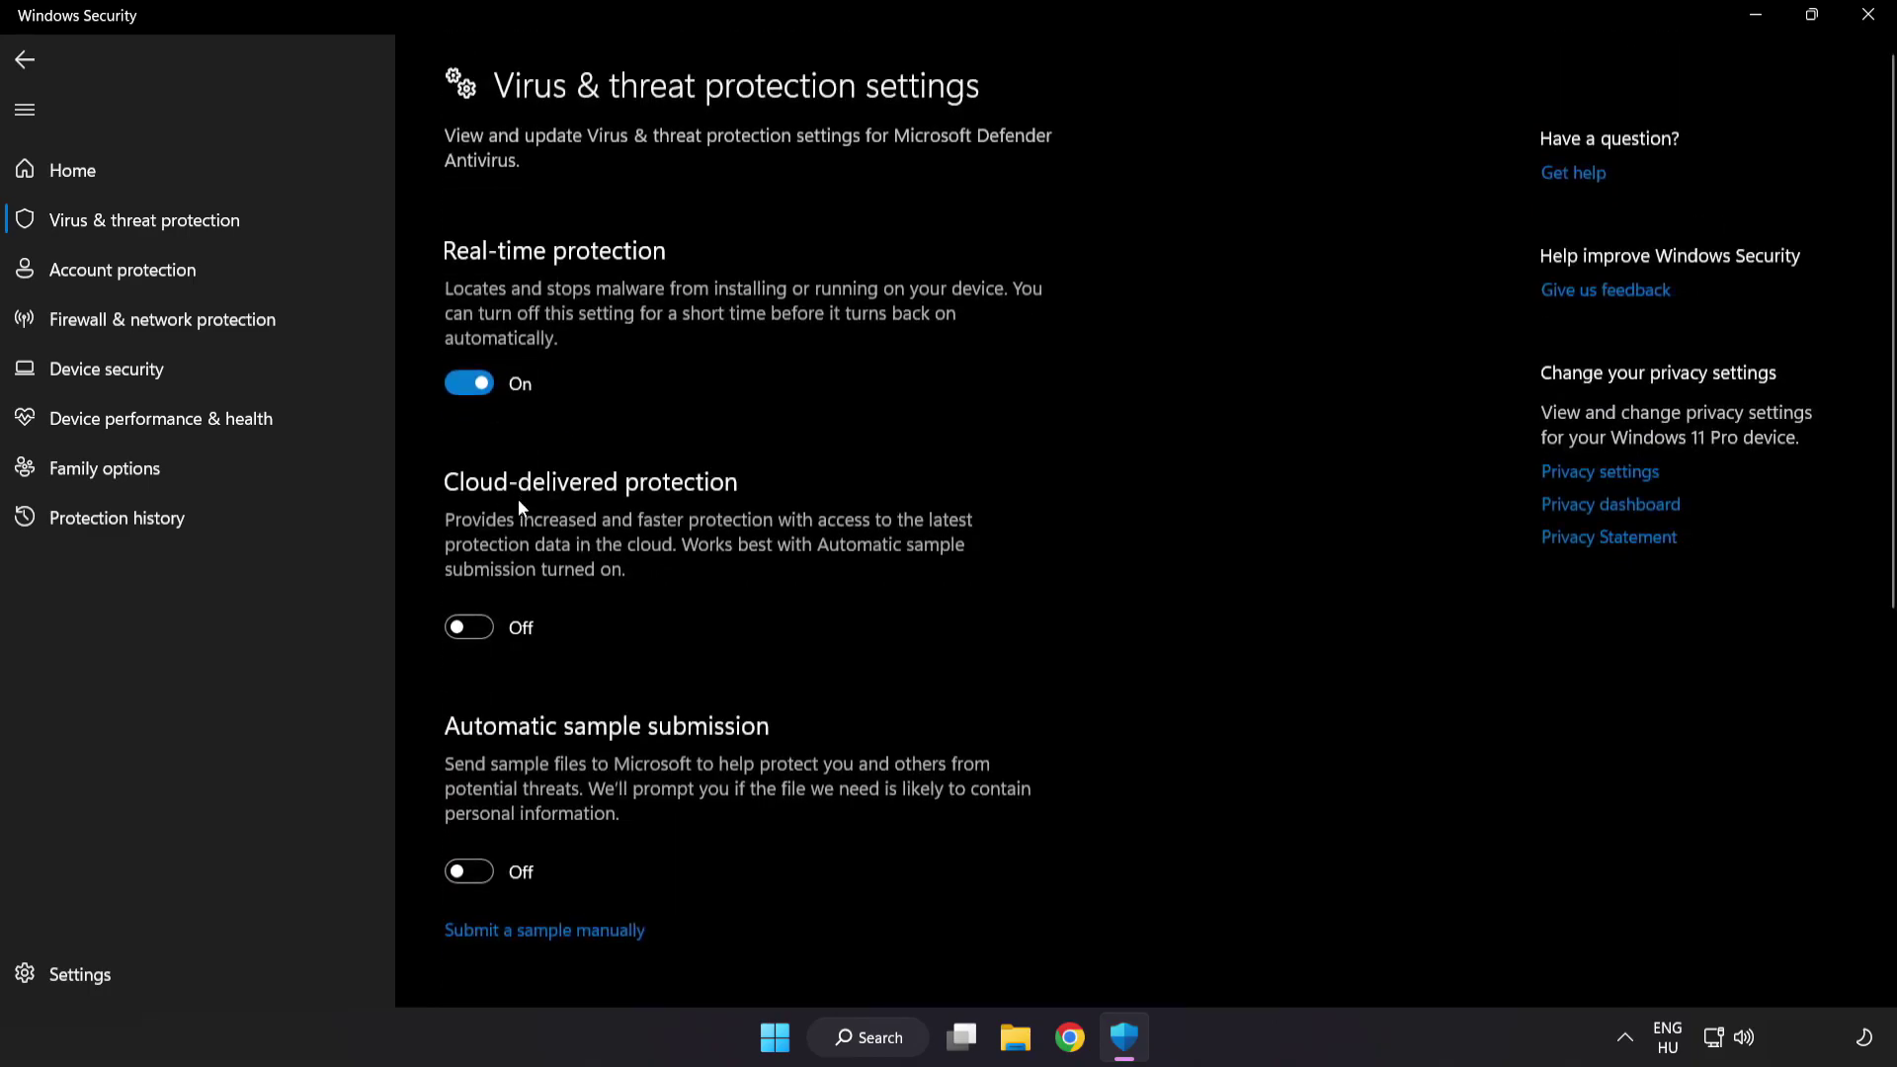
scroll(1103, 514, "down", 5)
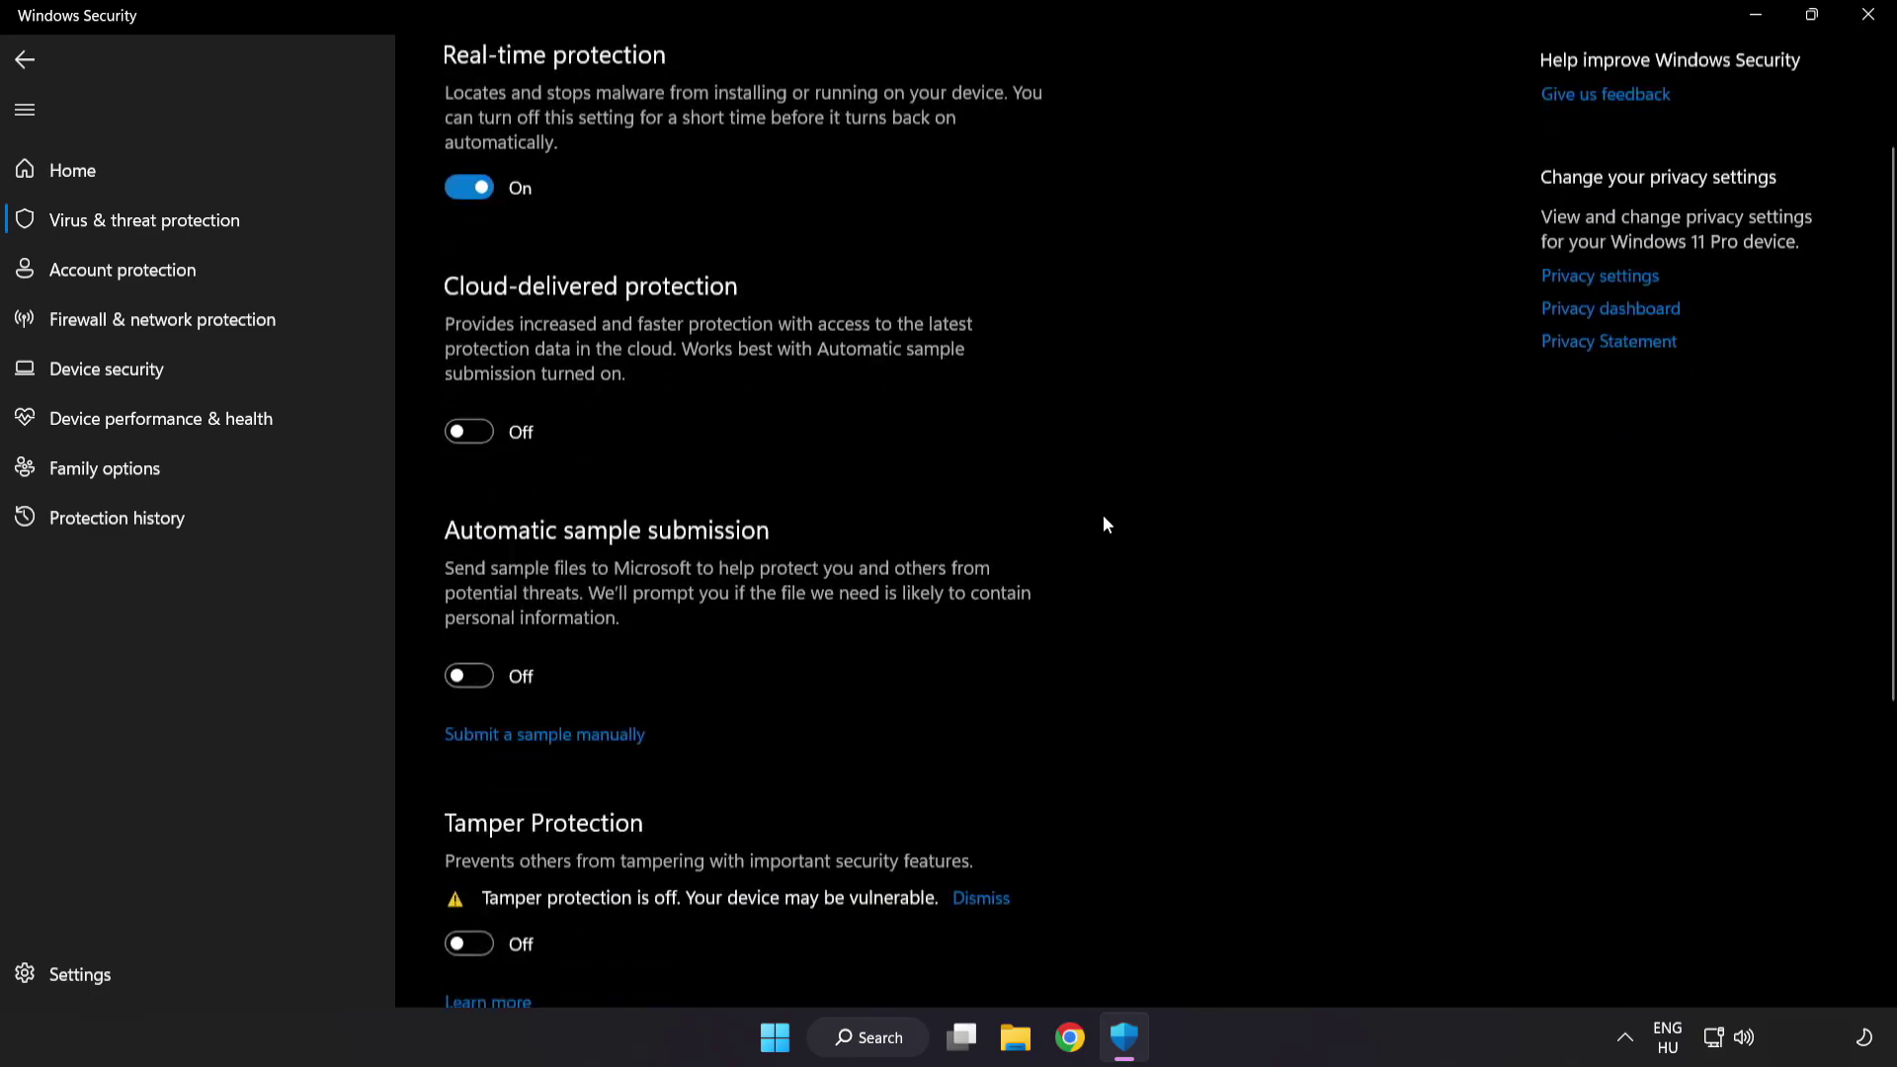
scroll(1104, 516, "down", 1)
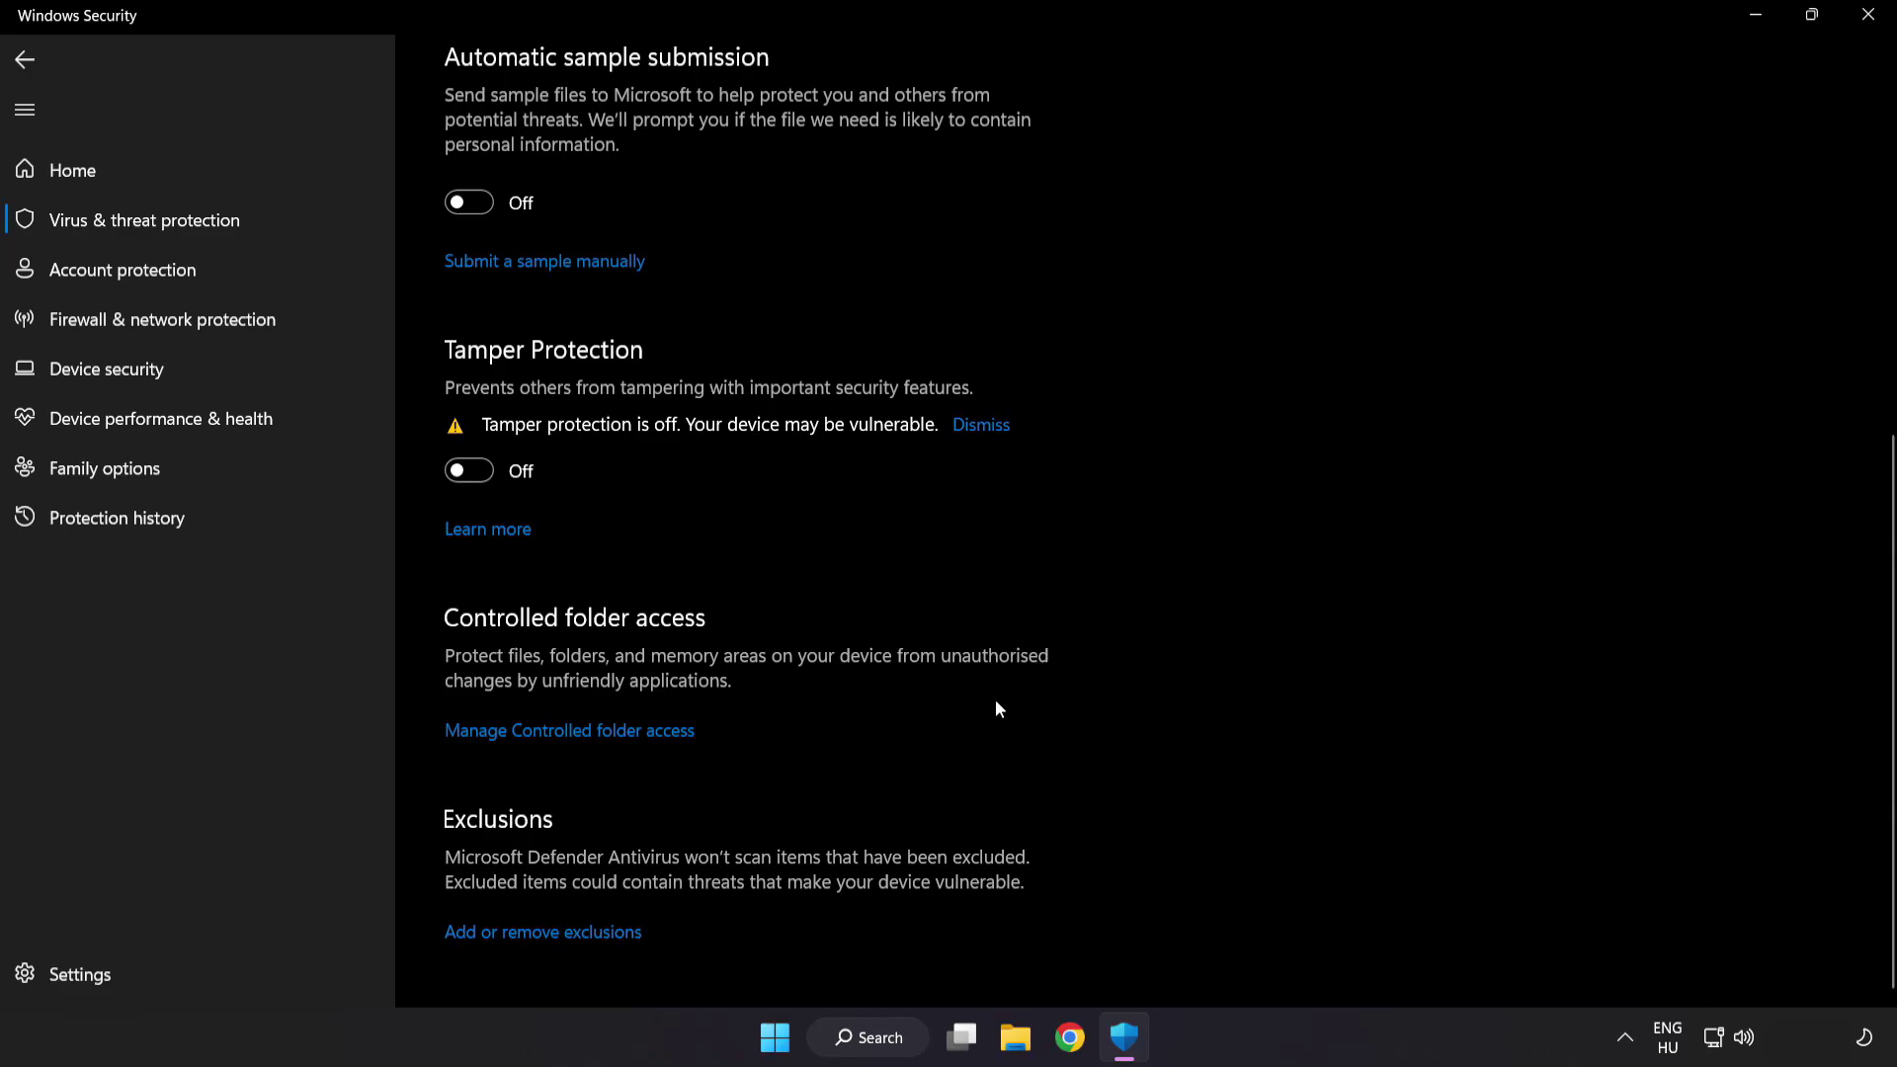
Step: Open the exclusions list and begin adding a new exclusion
left_click(555, 934)
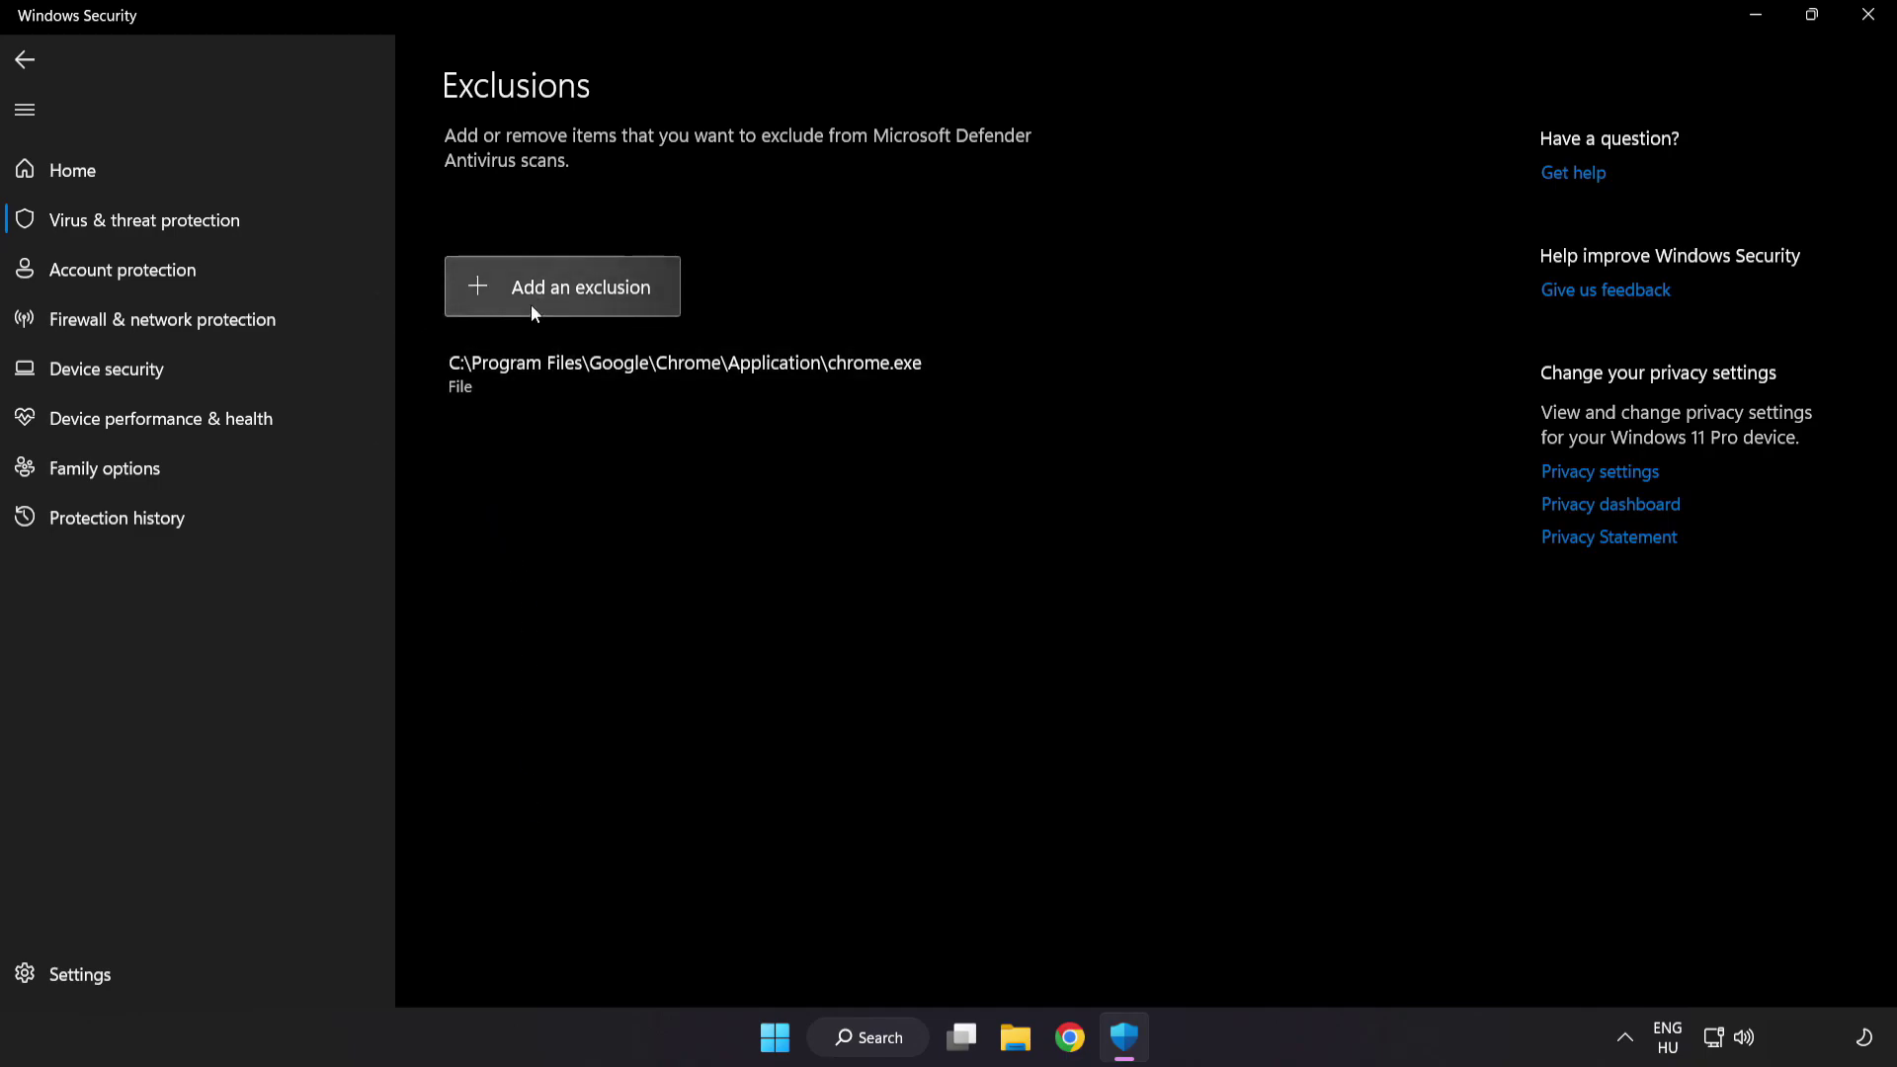
left_click(567, 302)
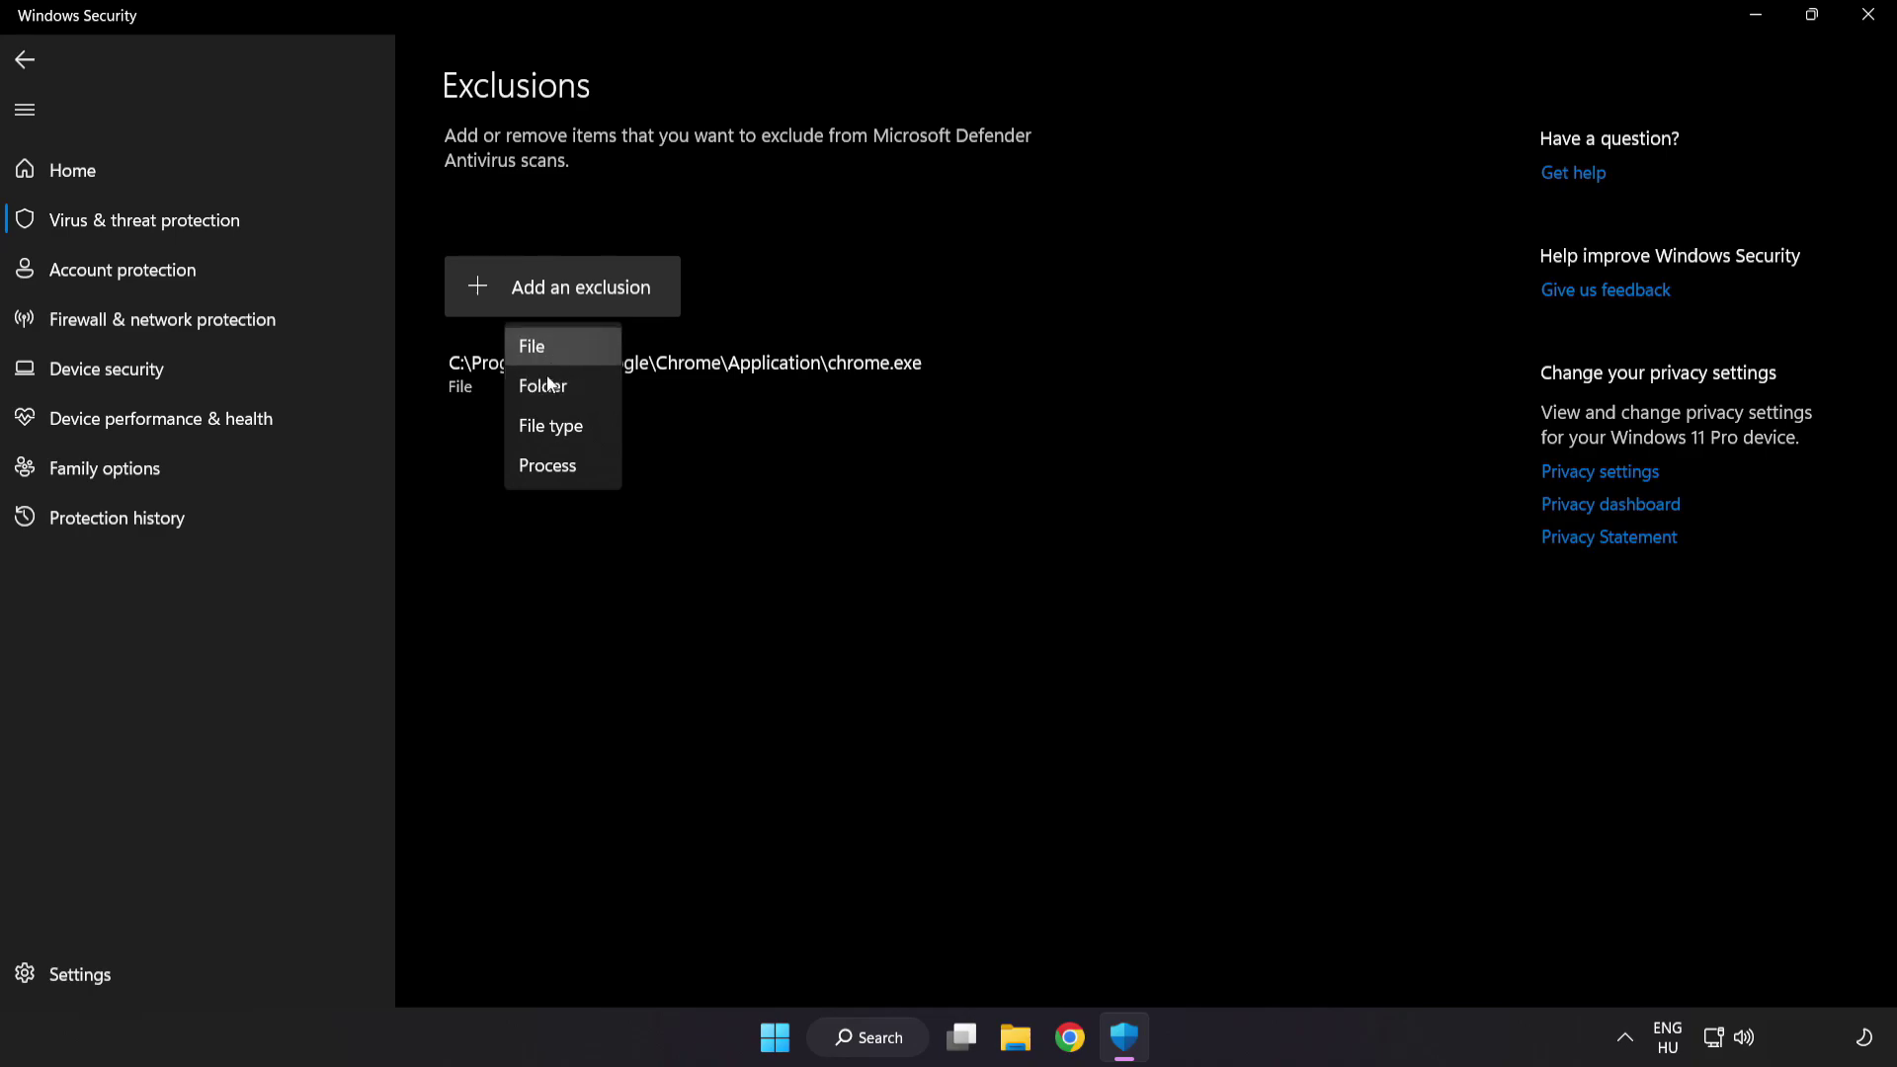
Step: Choose the NOT WORKING APP shortcut in C:\Program Files (x86)\NOT WORKING APP as a file exclusion
left_click(553, 351)
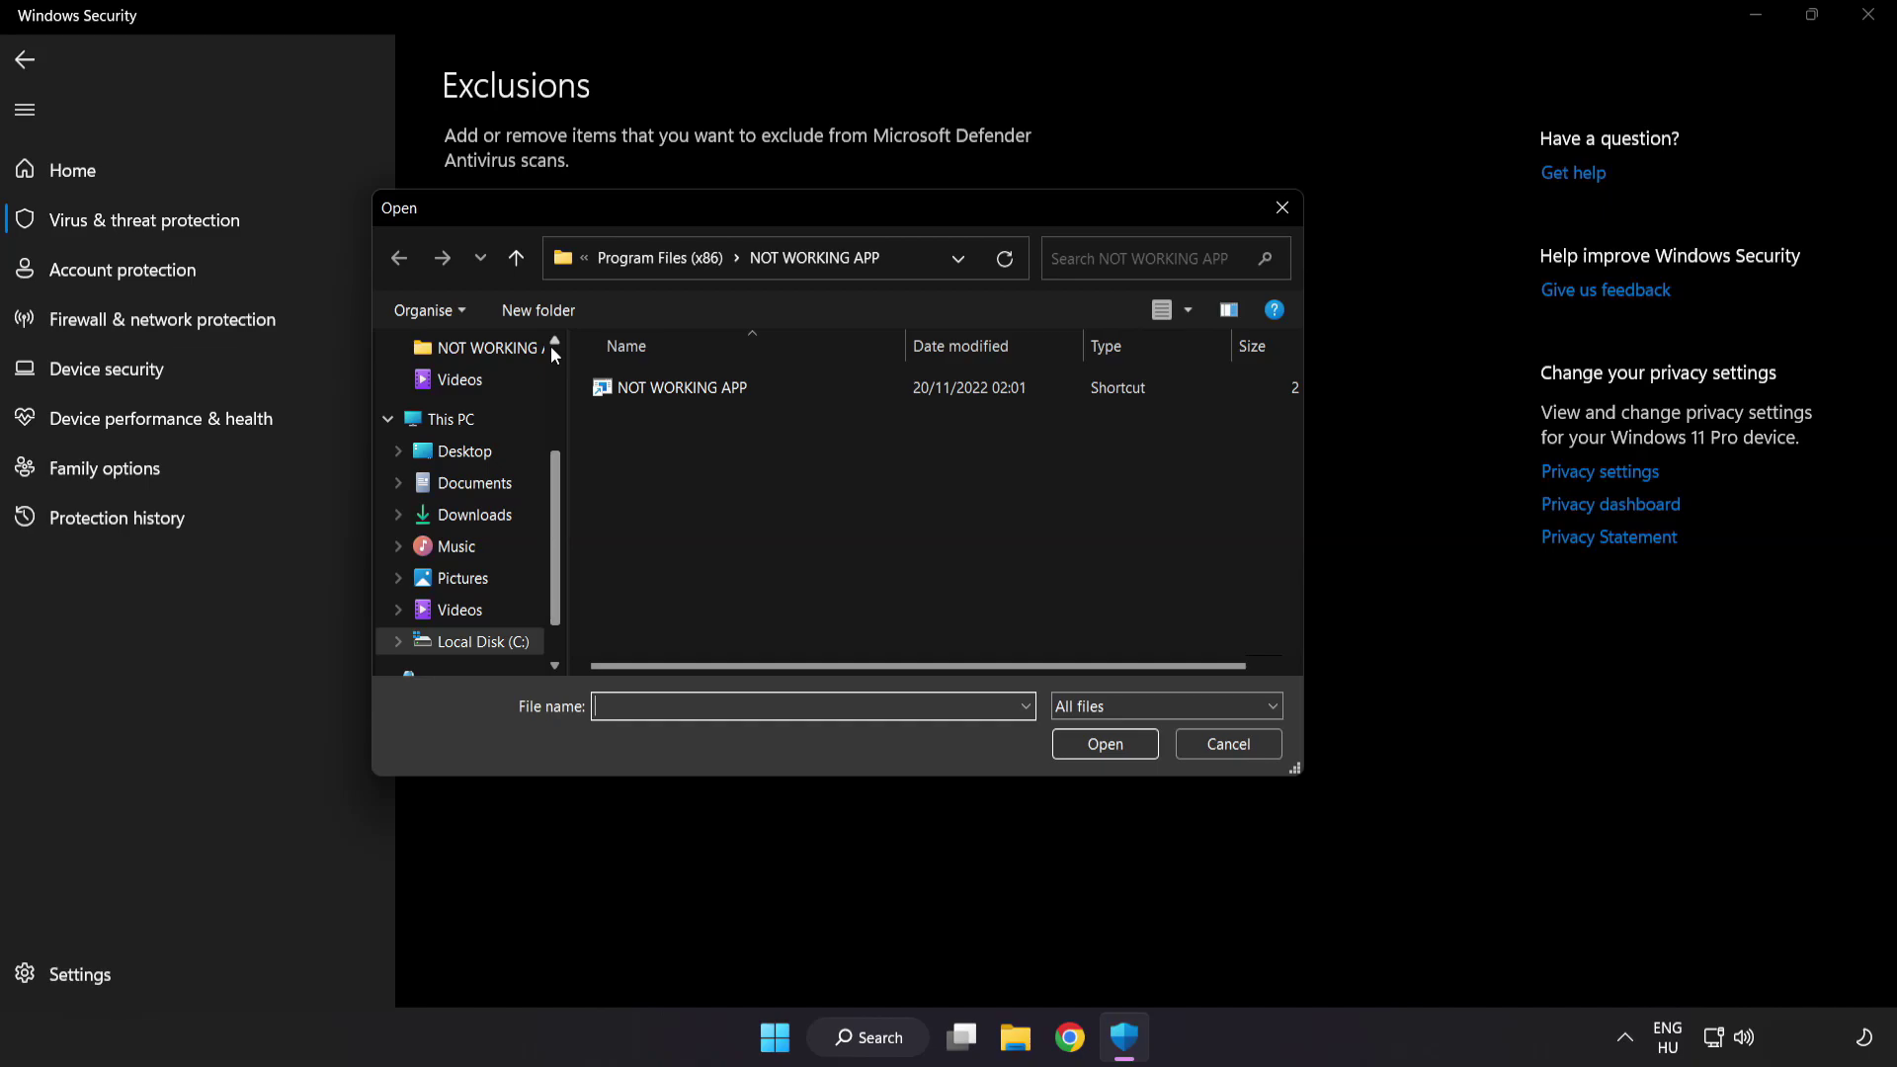
left_click(608, 264)
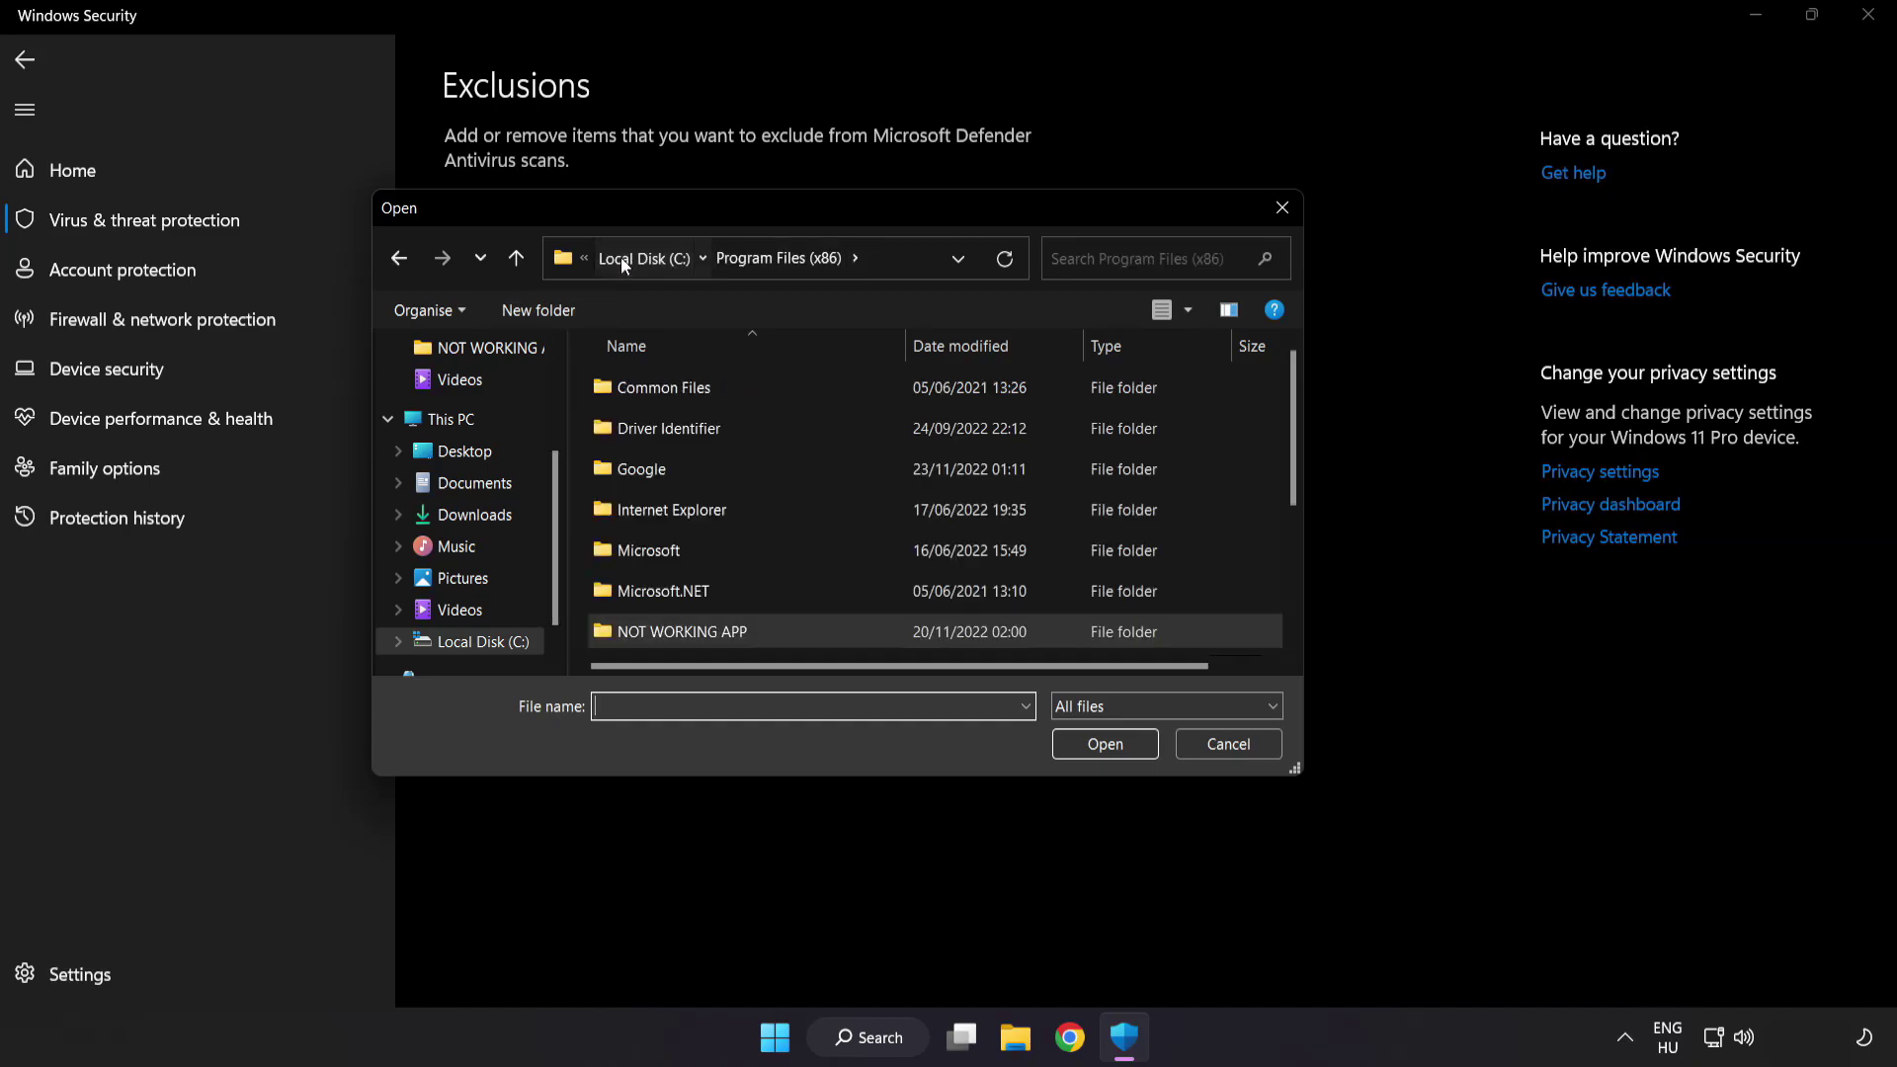
left_click(621, 257)
left_click(625, 257)
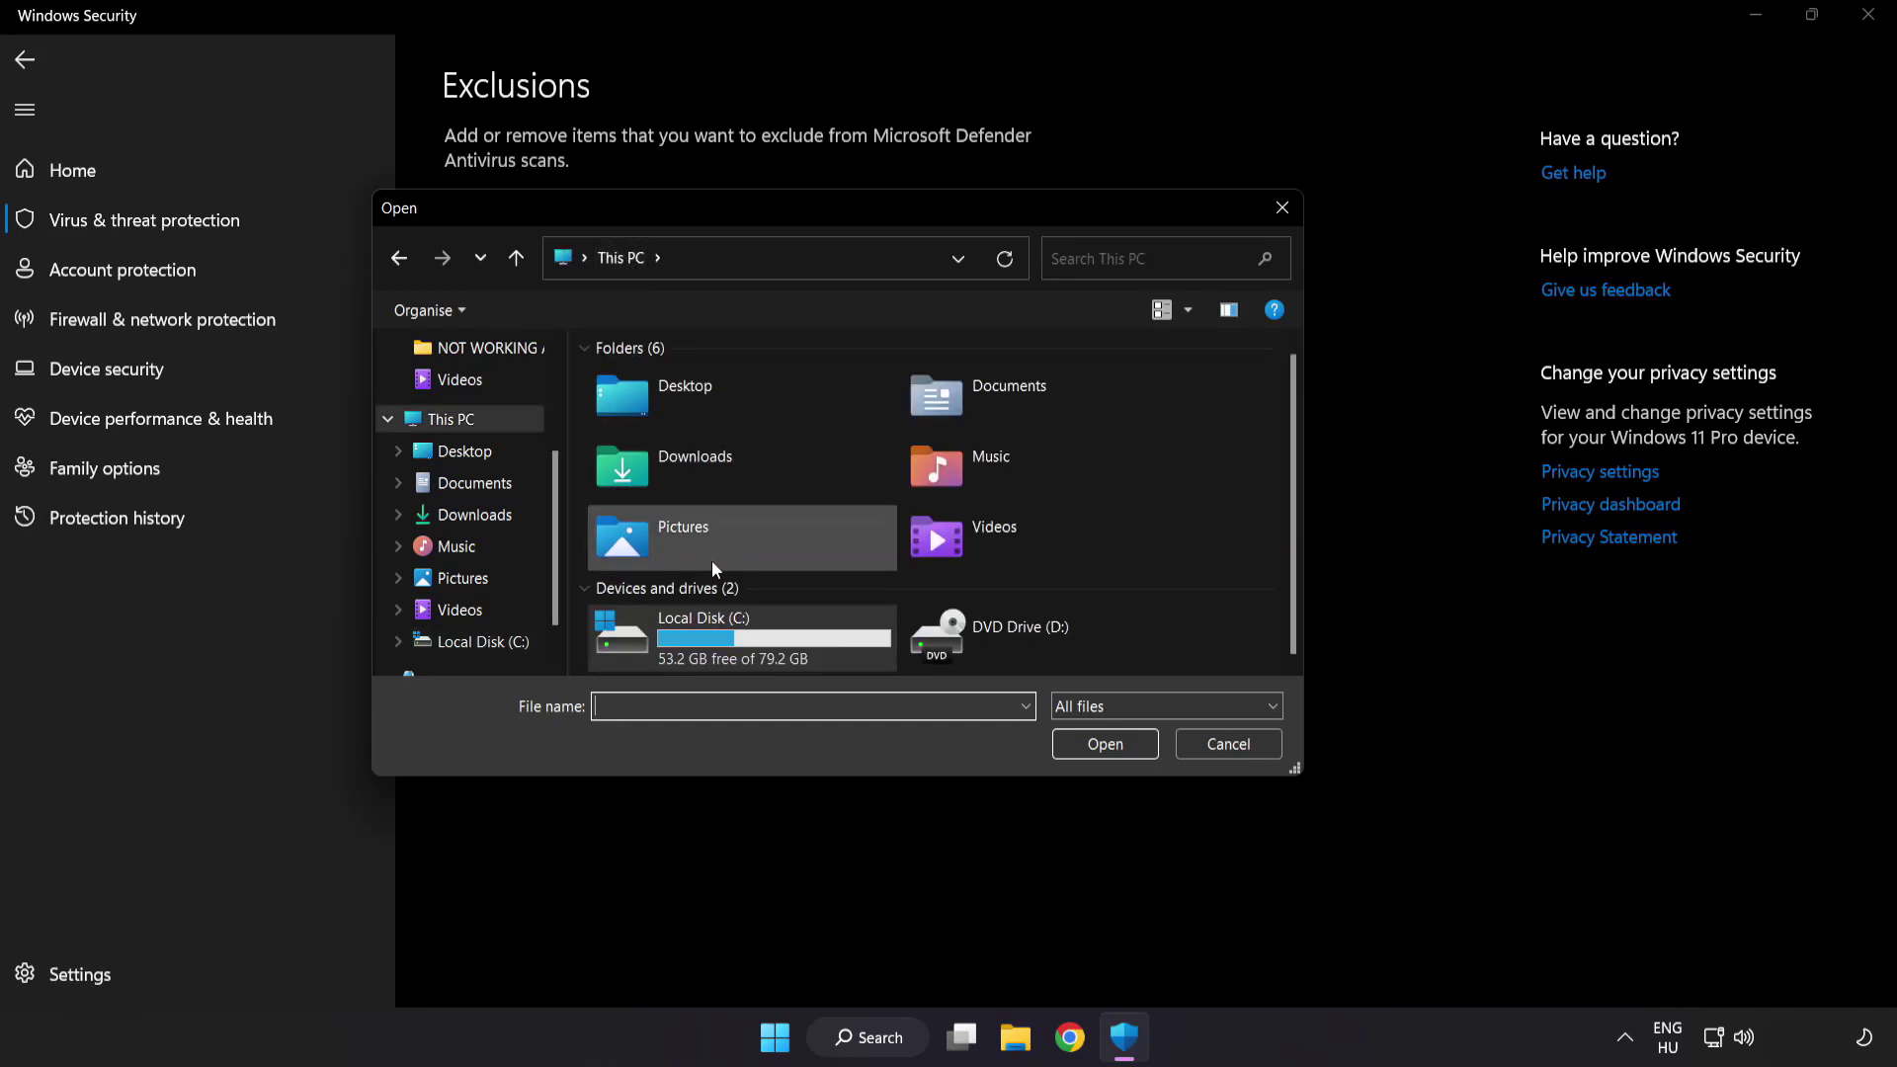
double_click(708, 646)
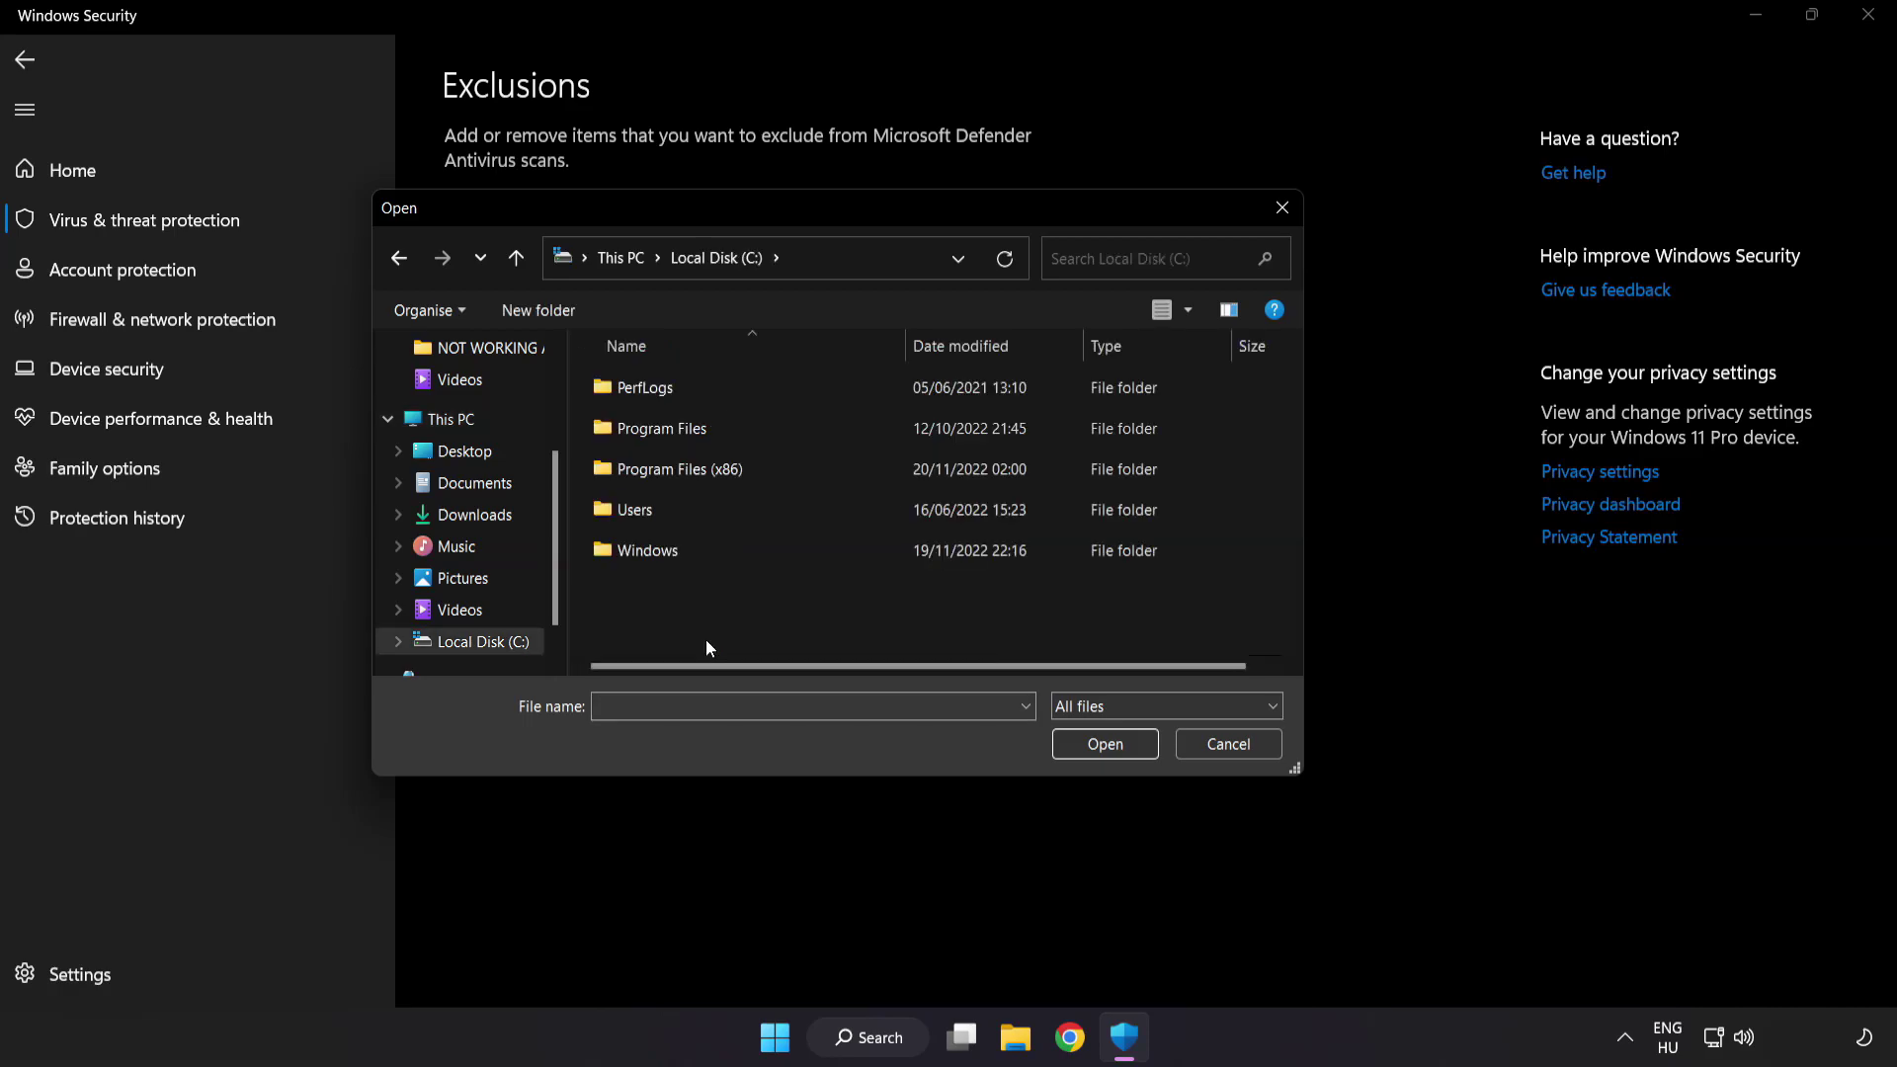
double_click(729, 463)
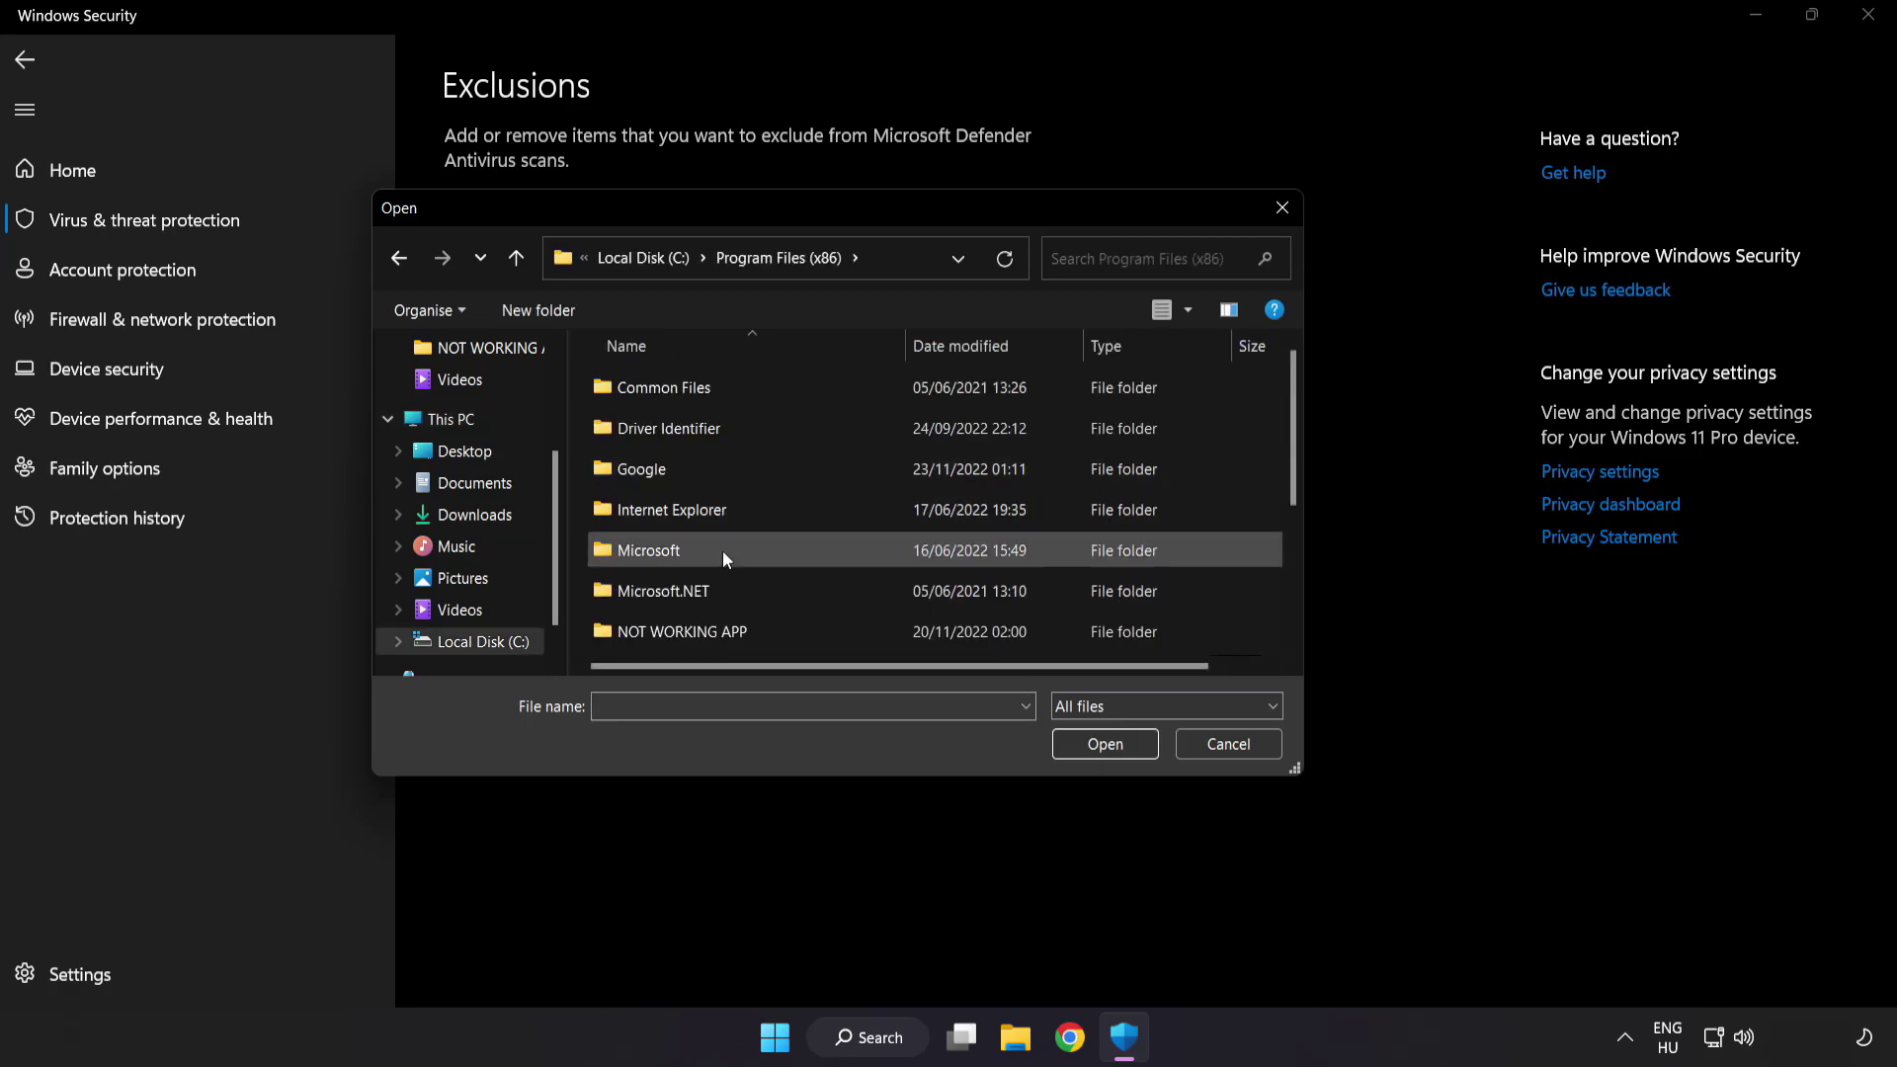
scroll(699, 650, "down", 1)
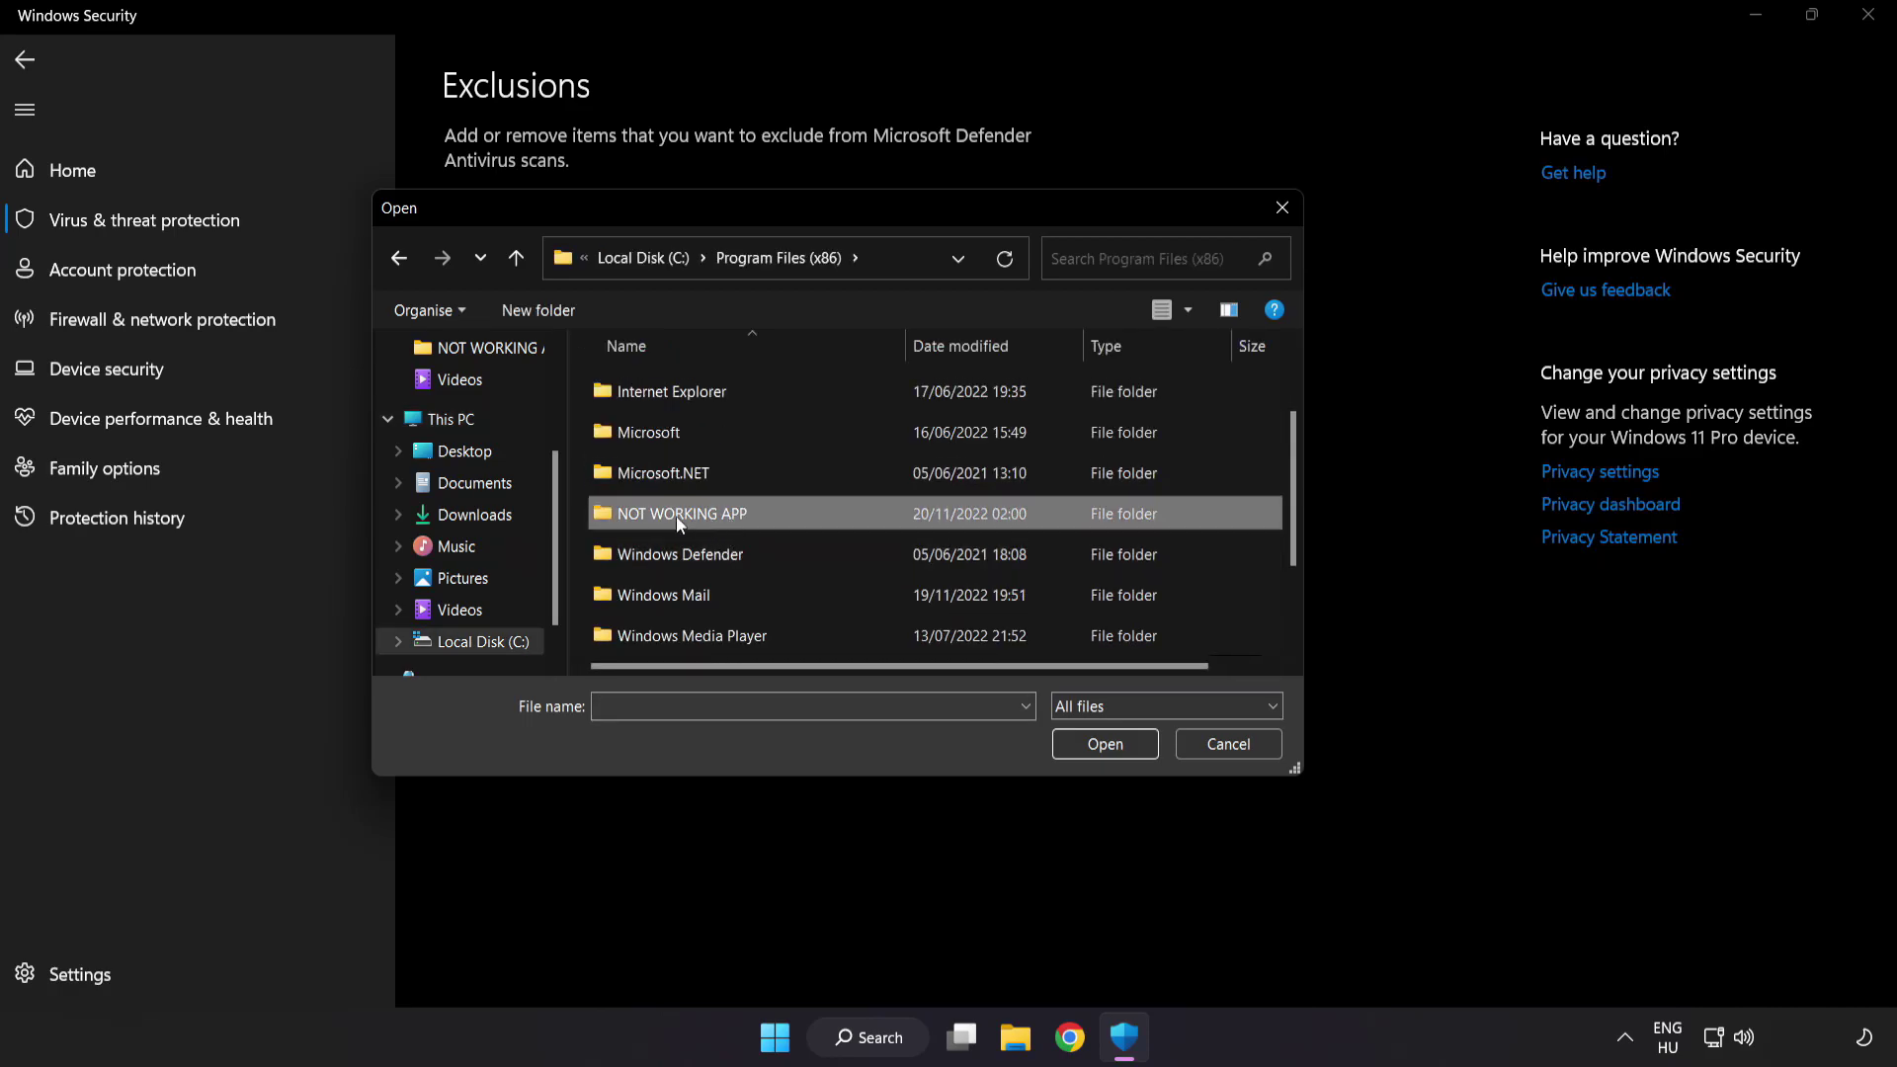
double_click(753, 514)
left_click(738, 395)
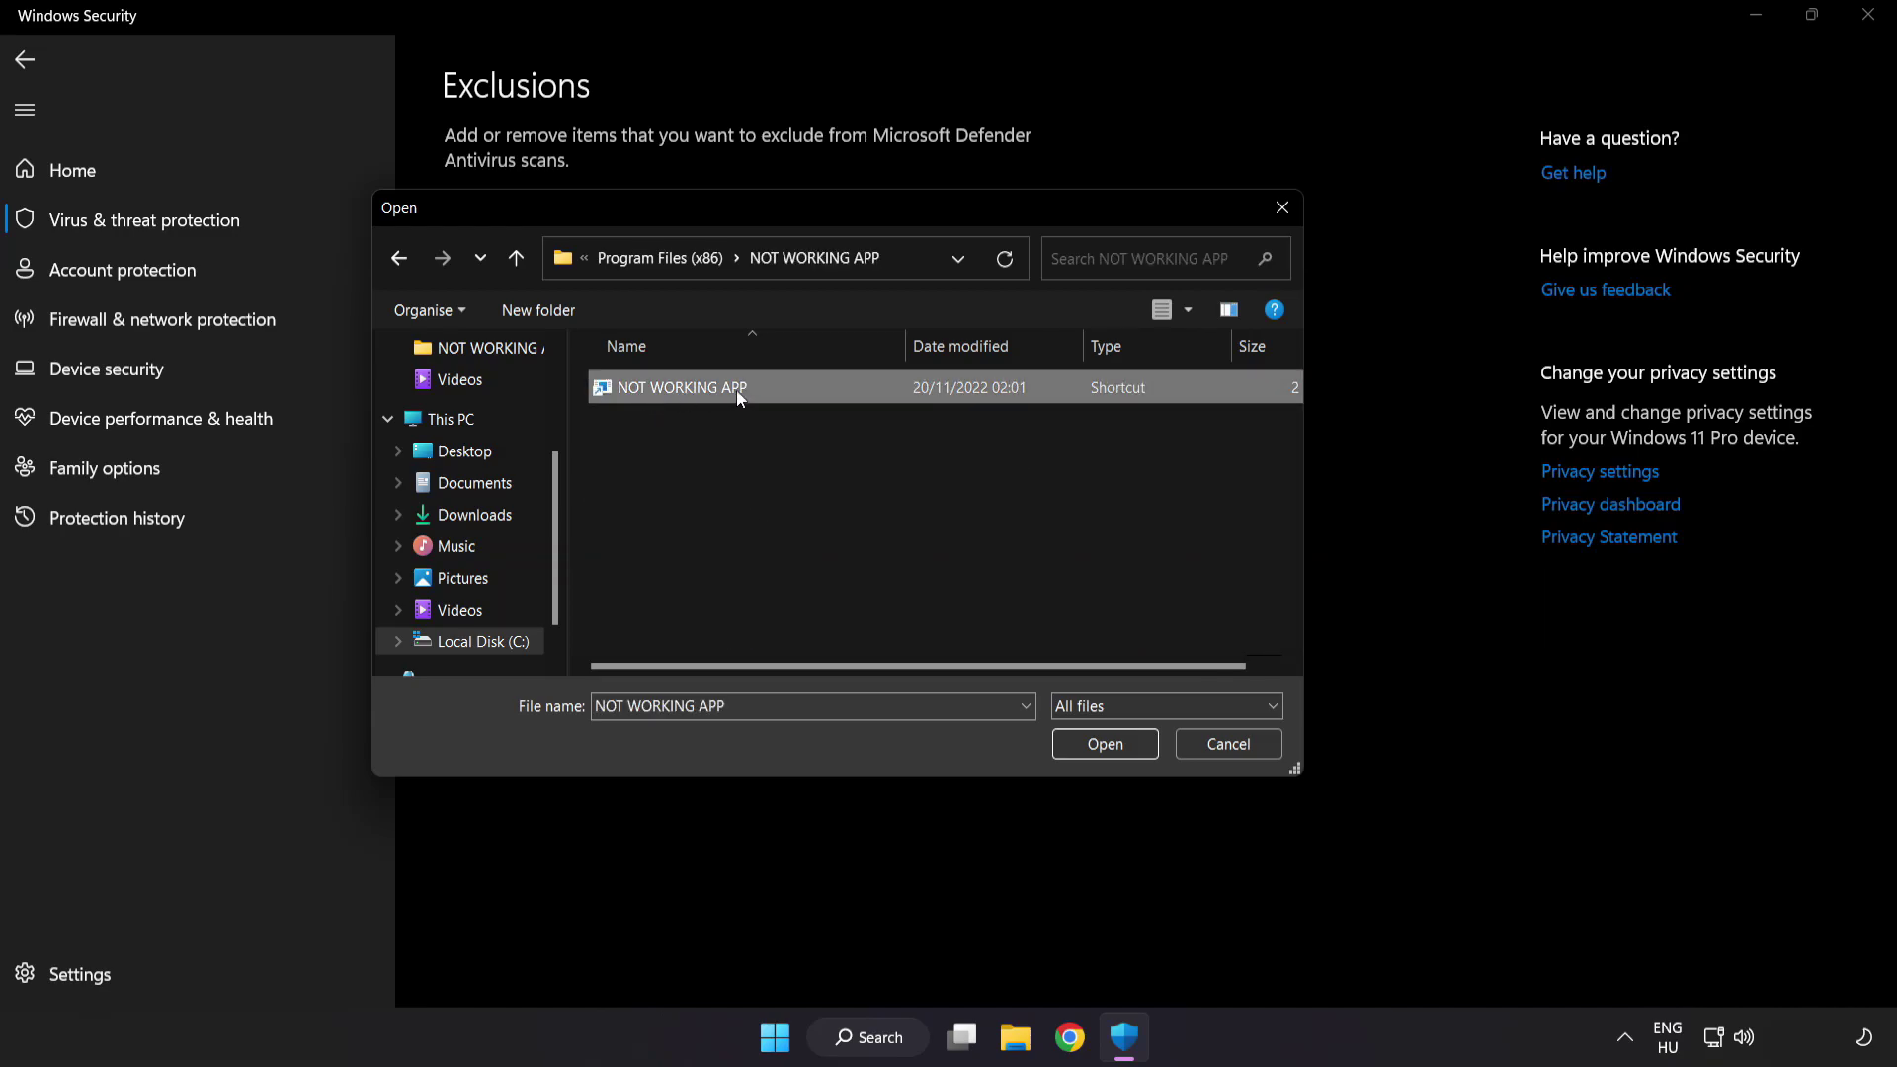
left_click(1109, 753)
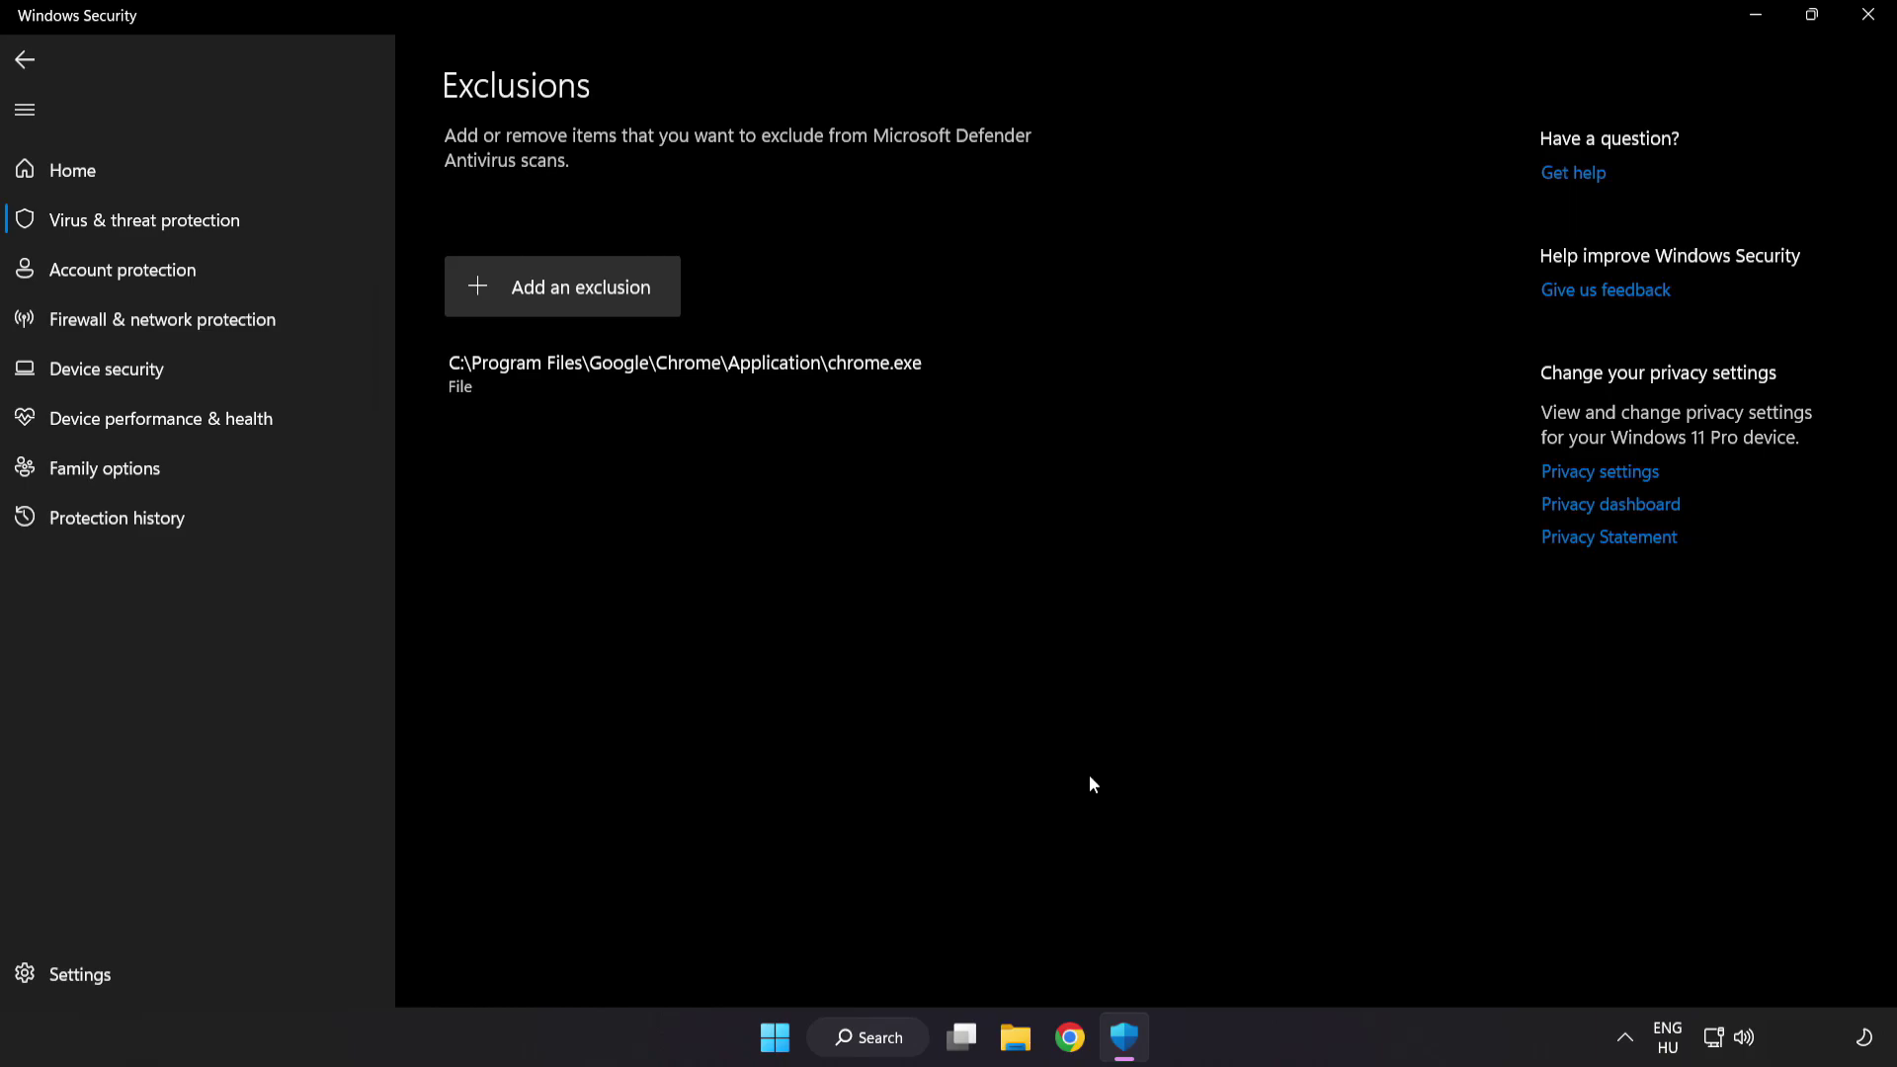
Step: Close Windows Security and show the Start menu's Sleep, Shut down and Restart options
left_click(1863, 31)
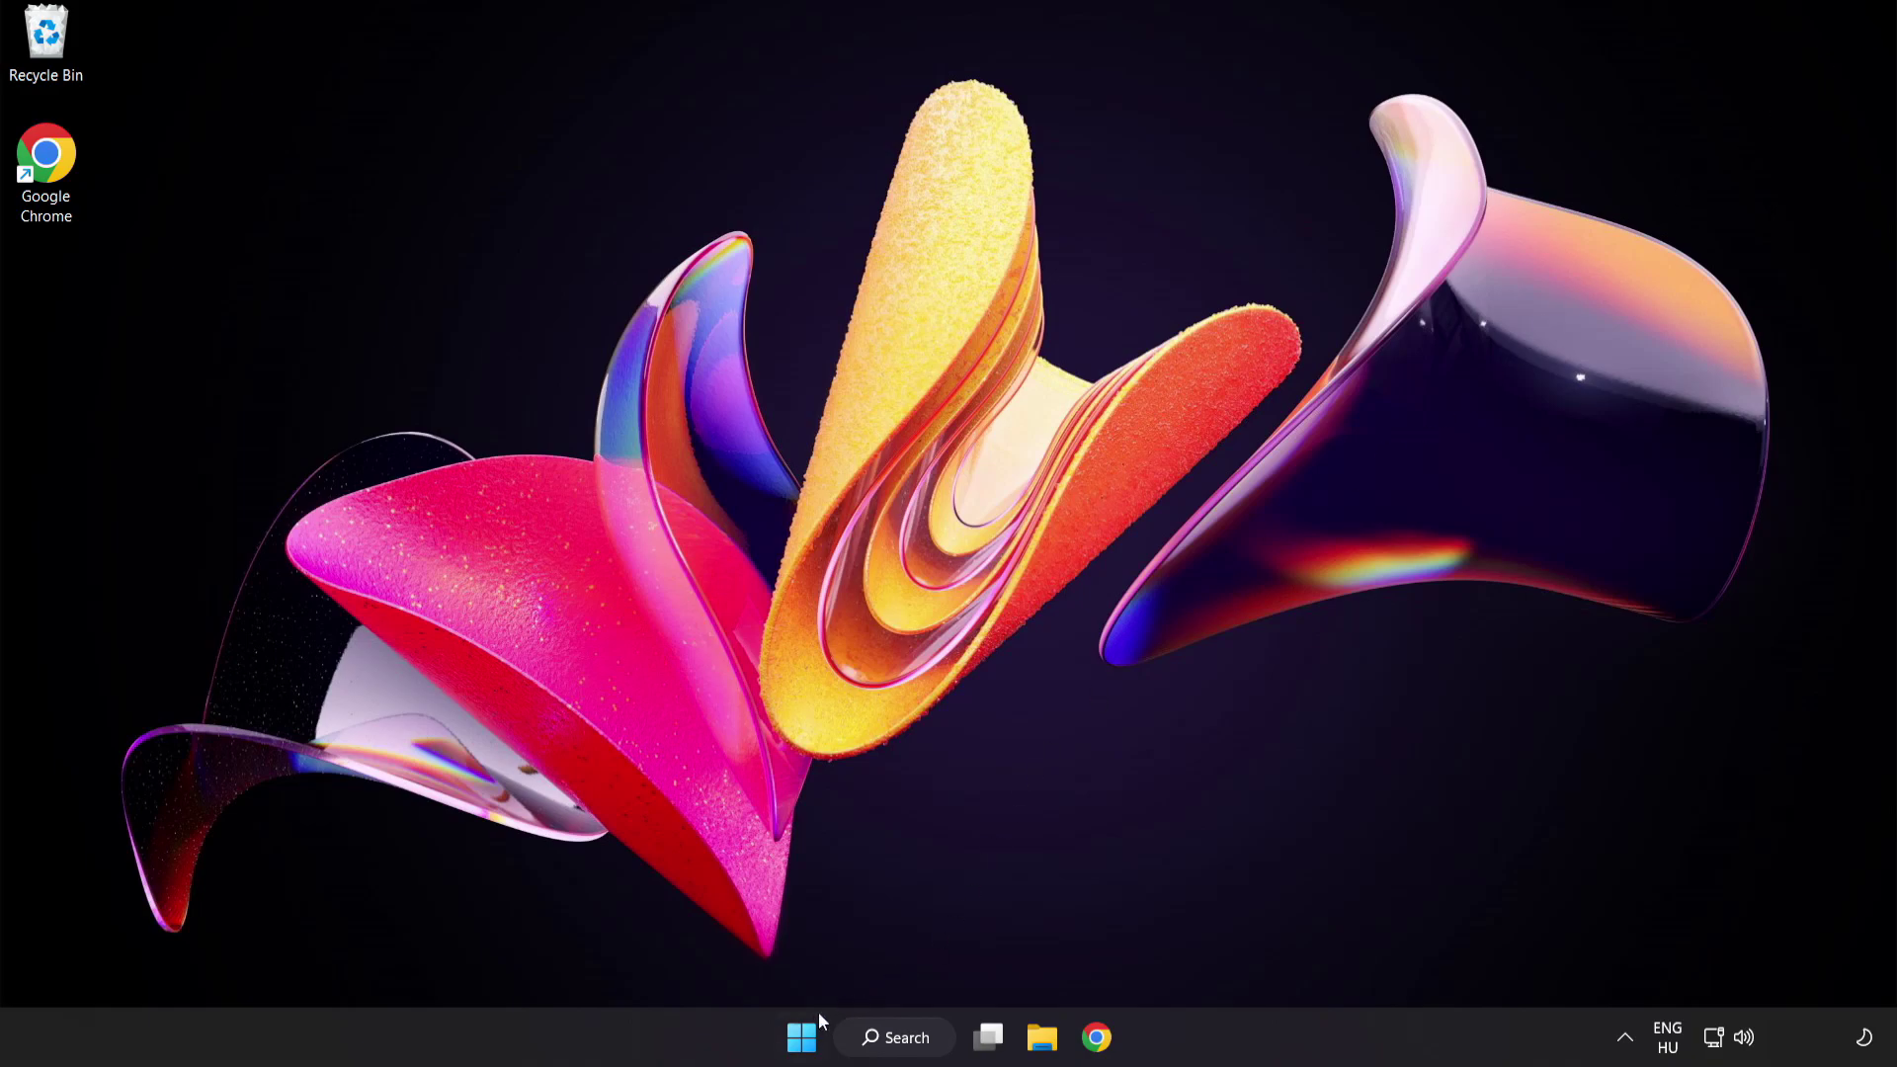
left_click(808, 1030)
left_click(1257, 952)
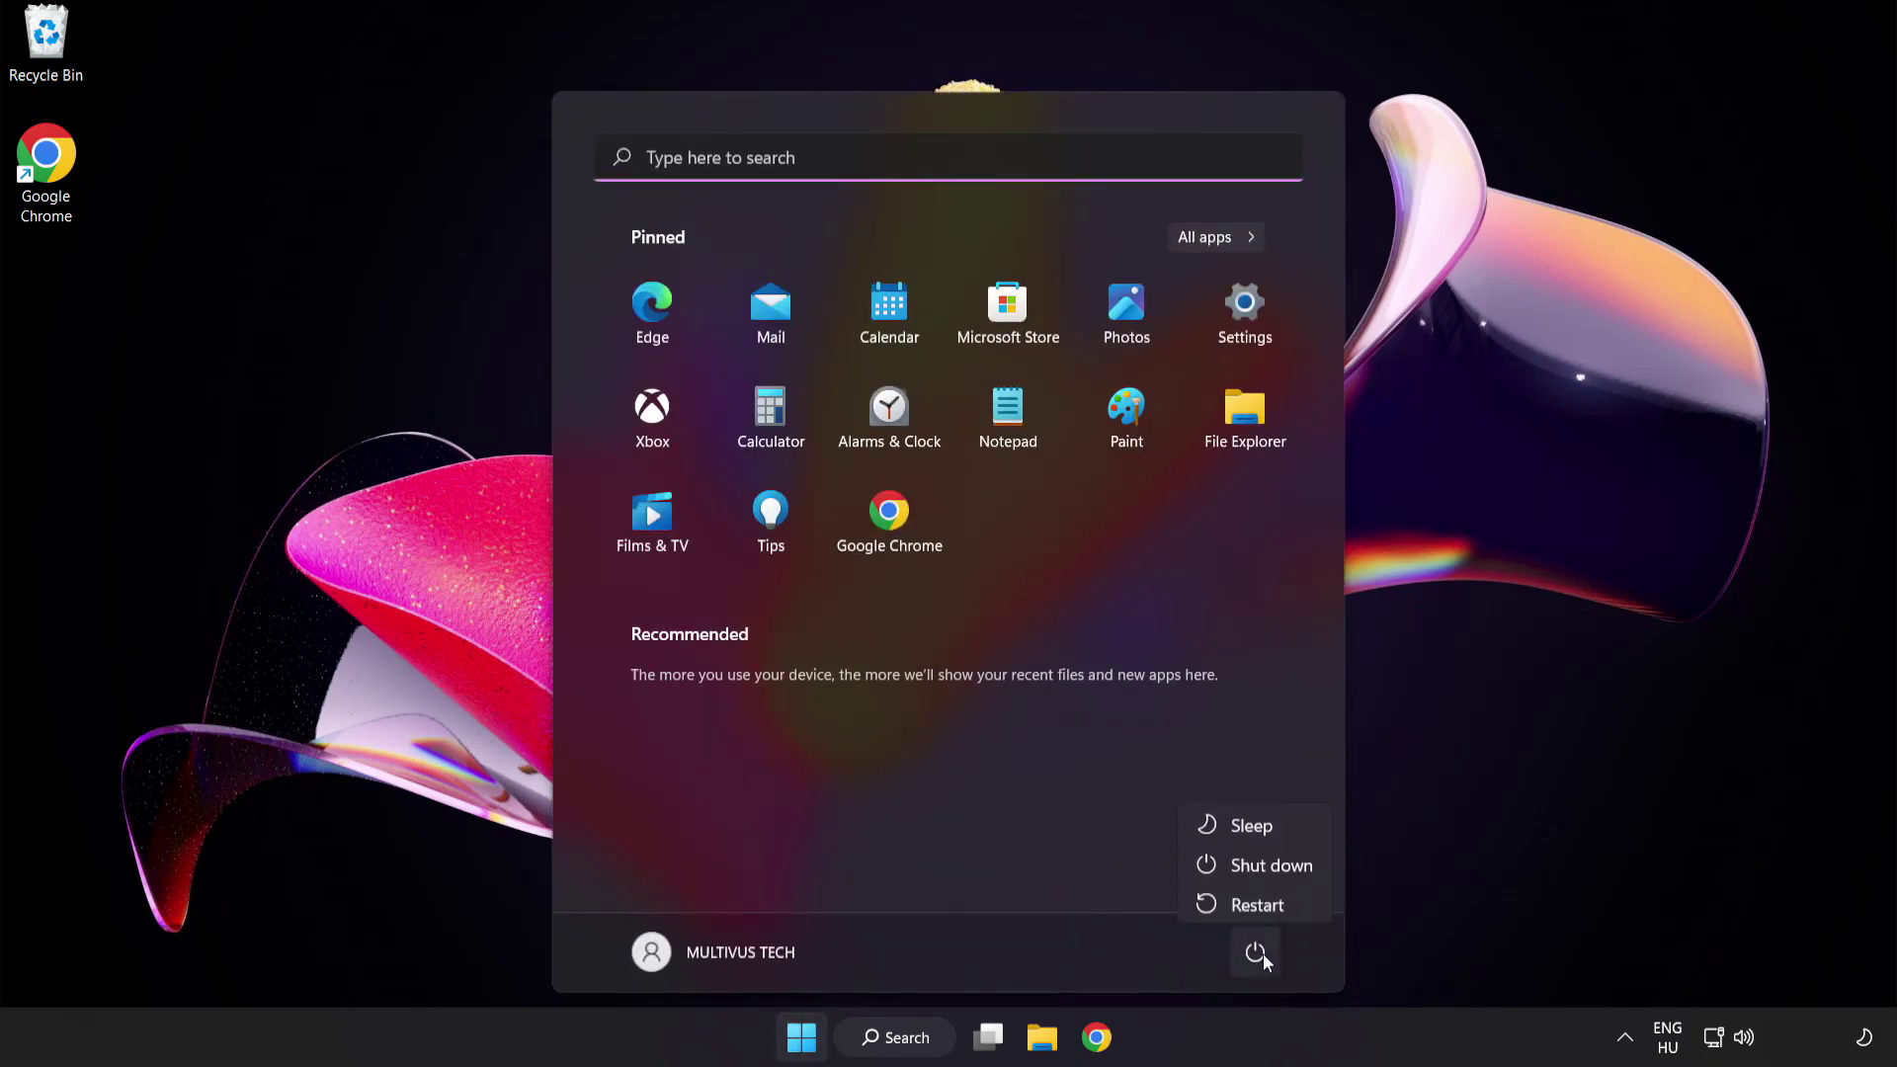